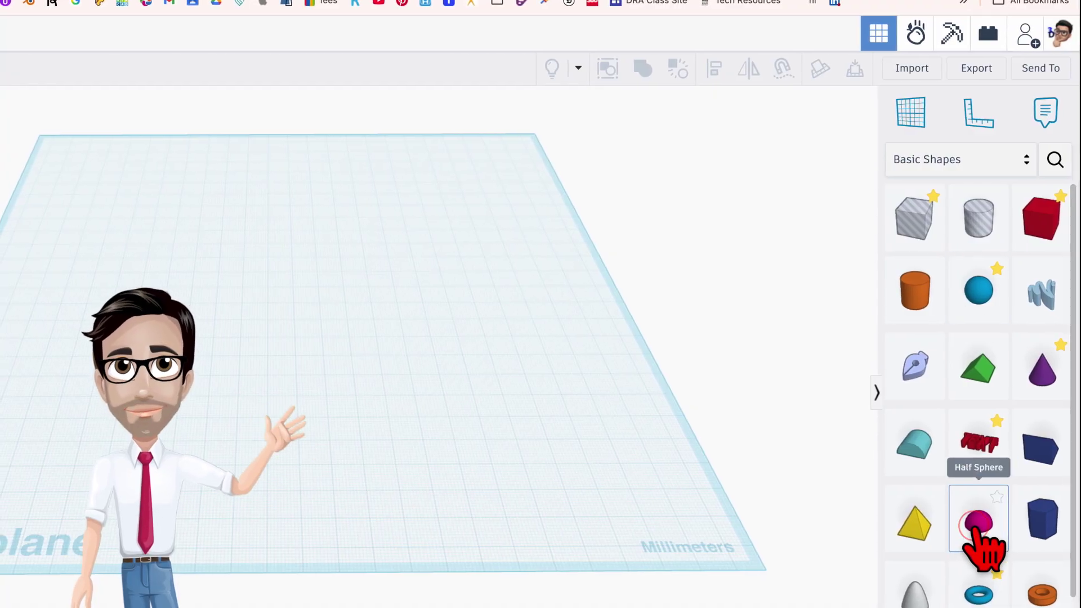
# Place a half sphere on the workplane and stretch it lengthwise to about 64 mm, keeping it 20 mm wide
pyautogui.moveTo(972, 535); pyautogui.dragTo(286, 328)
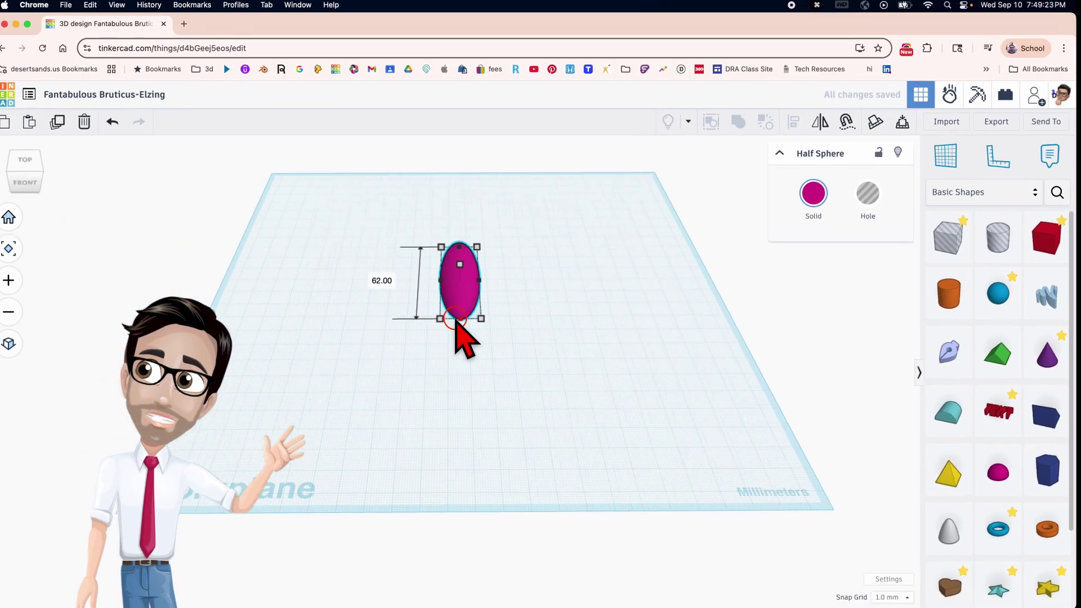
pyautogui.moveTo(456, 322); pyautogui.dragTo(463, 330)
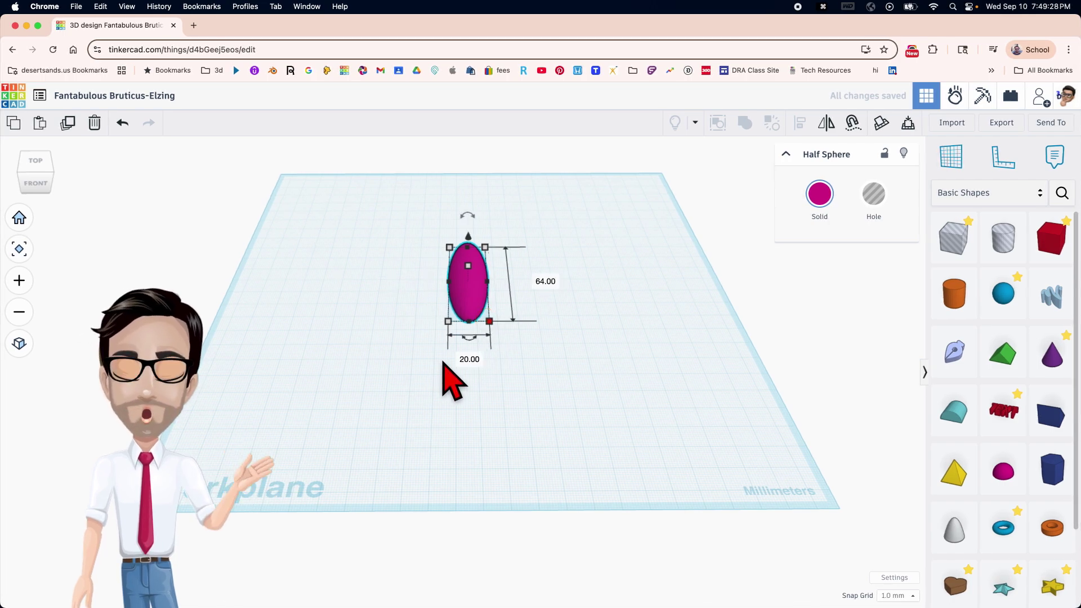
# Place a second half sphere against the front end of the elongated one as the head
pyautogui.moveTo(416, 365); pyautogui.dragTo(509, 347, button='right')
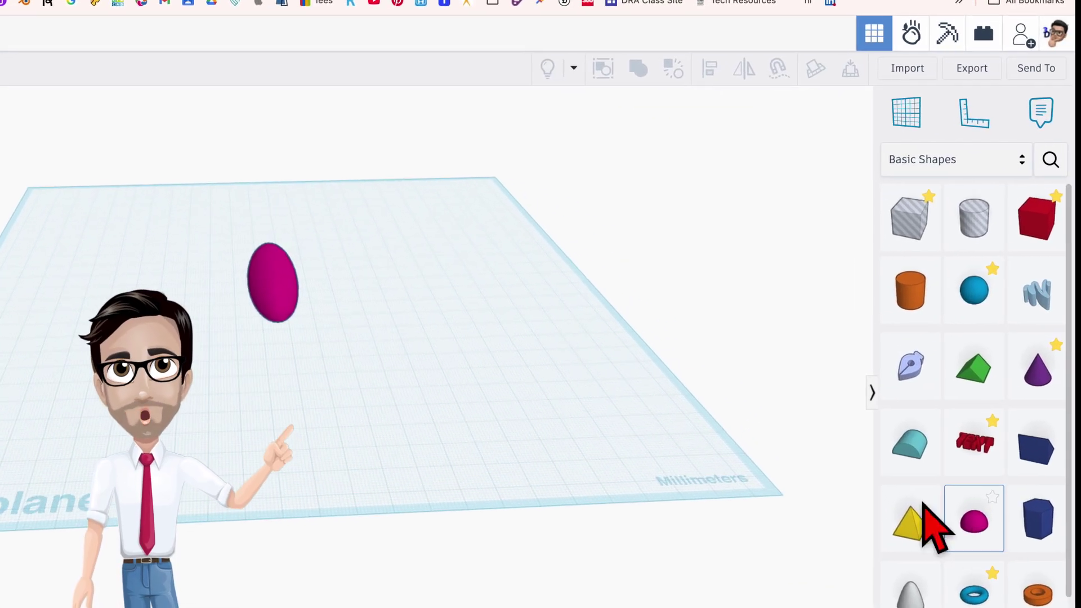
pyautogui.moveTo(923, 503); pyautogui.dragTo(286, 330)
pyautogui.moveTo(285, 411); pyautogui.dragTo(257, 449, button='right')
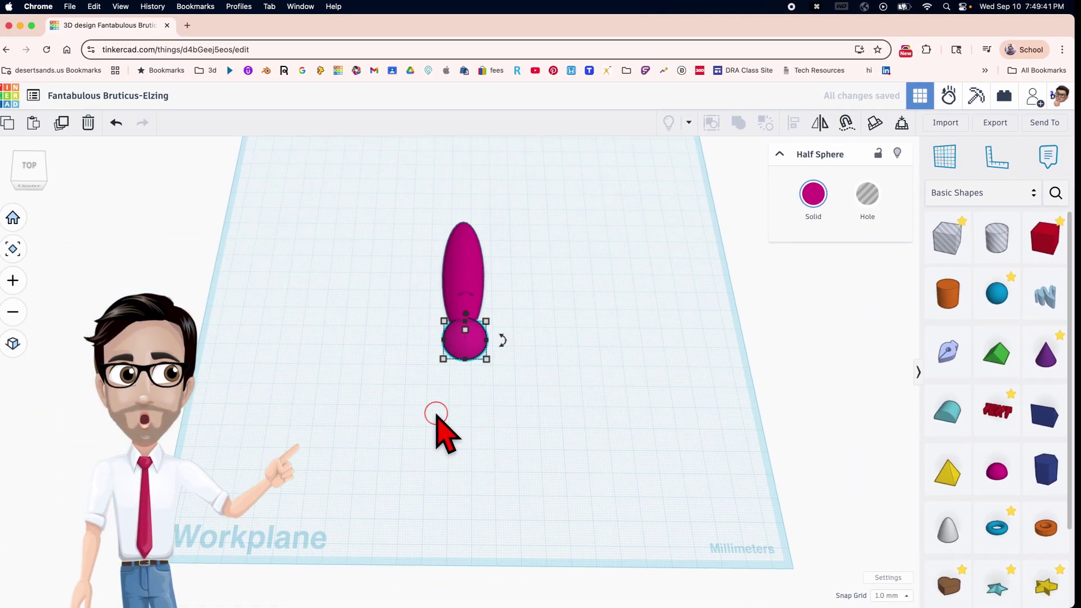
pyautogui.moveTo(437, 415); pyautogui.dragTo(434, 425, button='right')
# Align the head and body half spheres so their widths are centered on each other
pyautogui.click(470, 354)
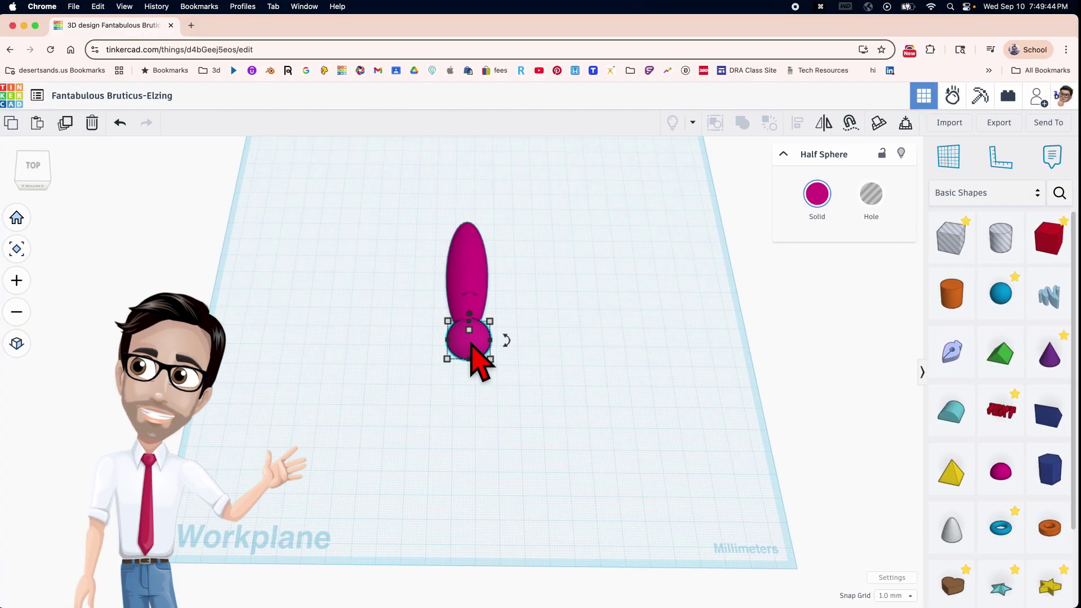
pyautogui.keyDown('shift'); pyautogui.click(483, 276); pyautogui.keyUp('shift')
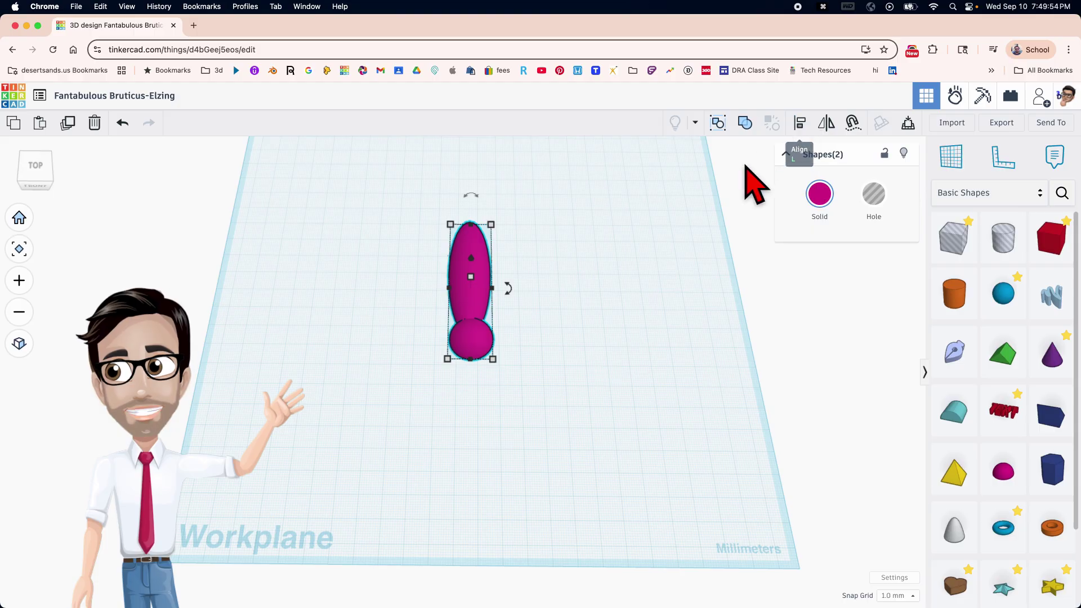
pyautogui.press('l')
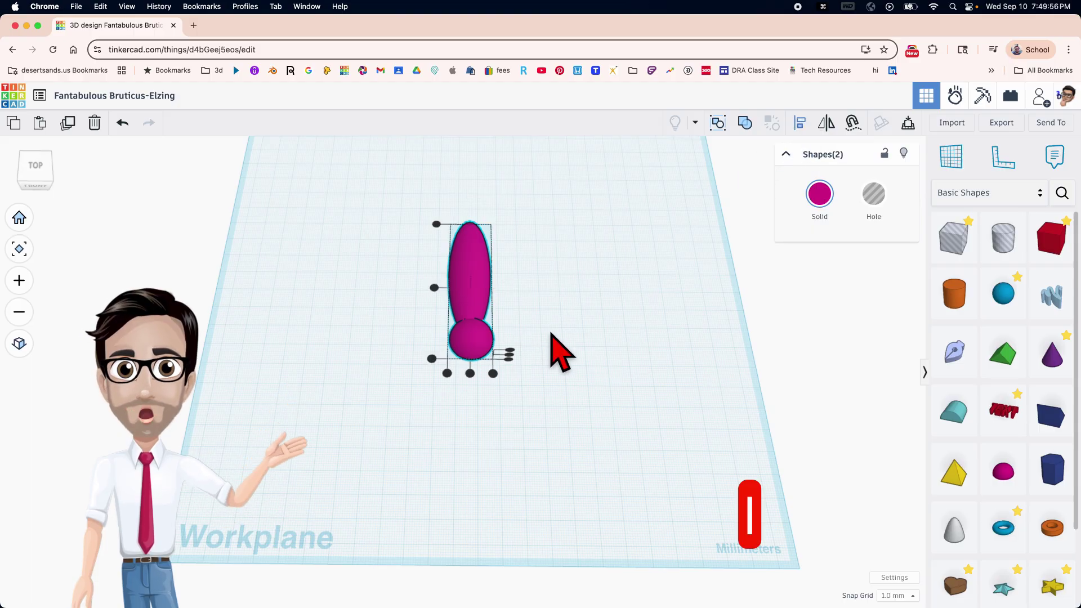
pyautogui.click(470, 374)
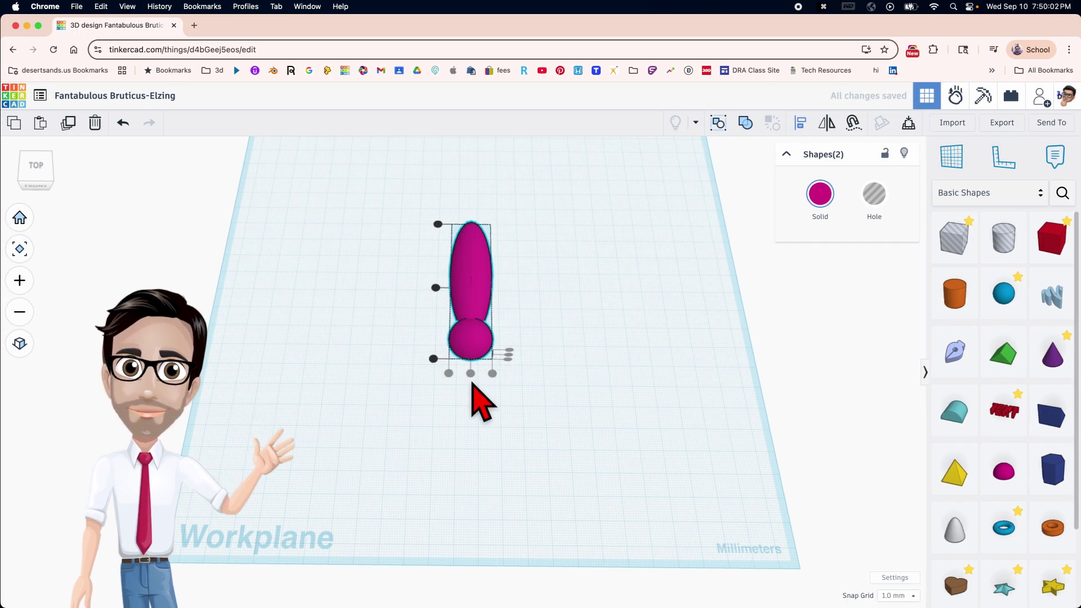
pyautogui.click(472, 386)
pyautogui.click(465, 367)
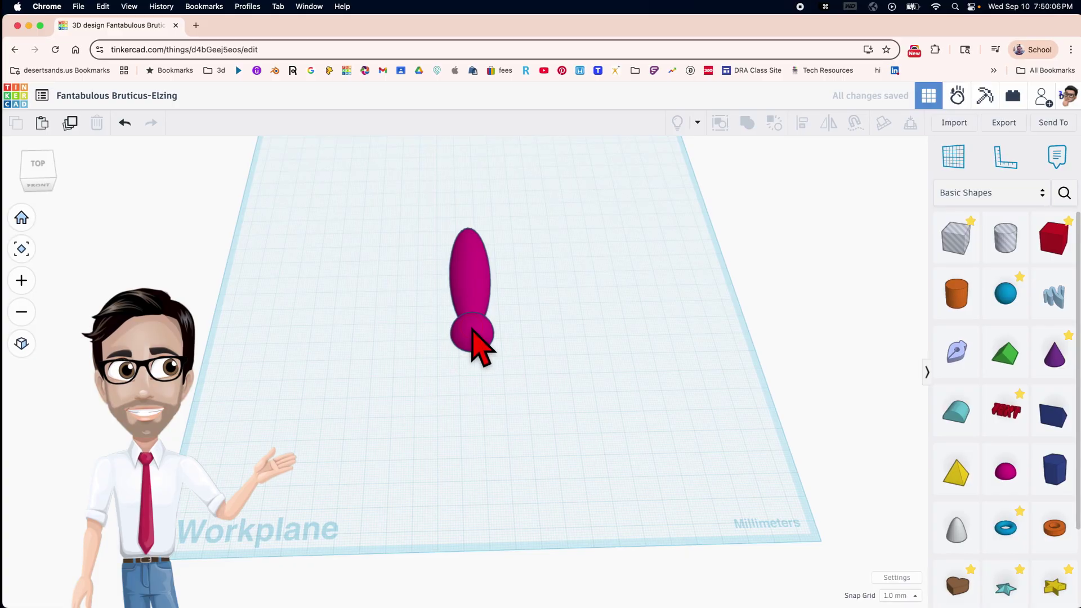
pyautogui.click(473, 333)
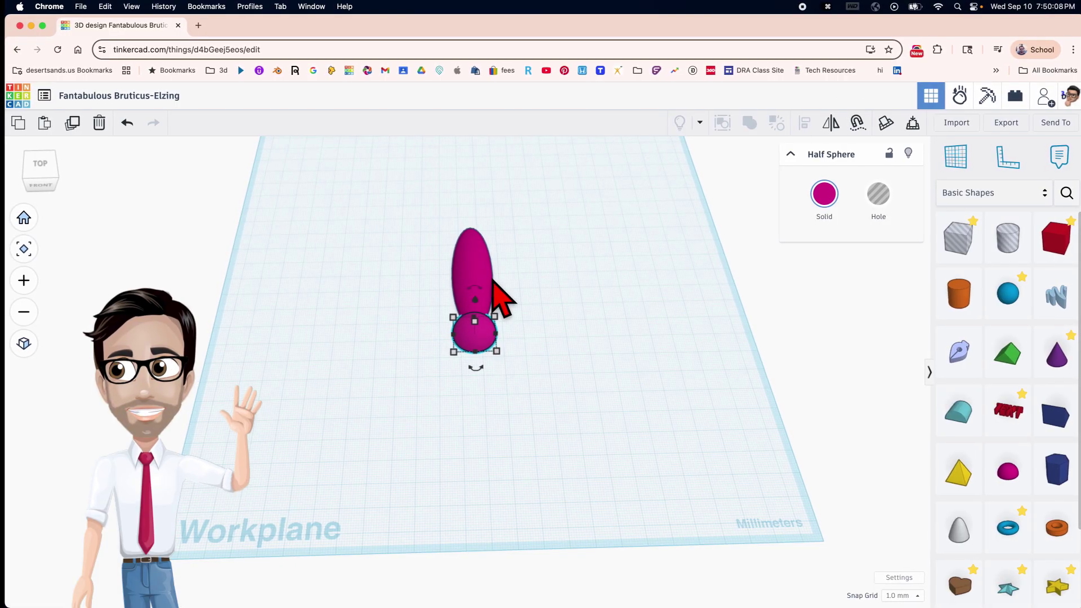
pyautogui.click(489, 285)
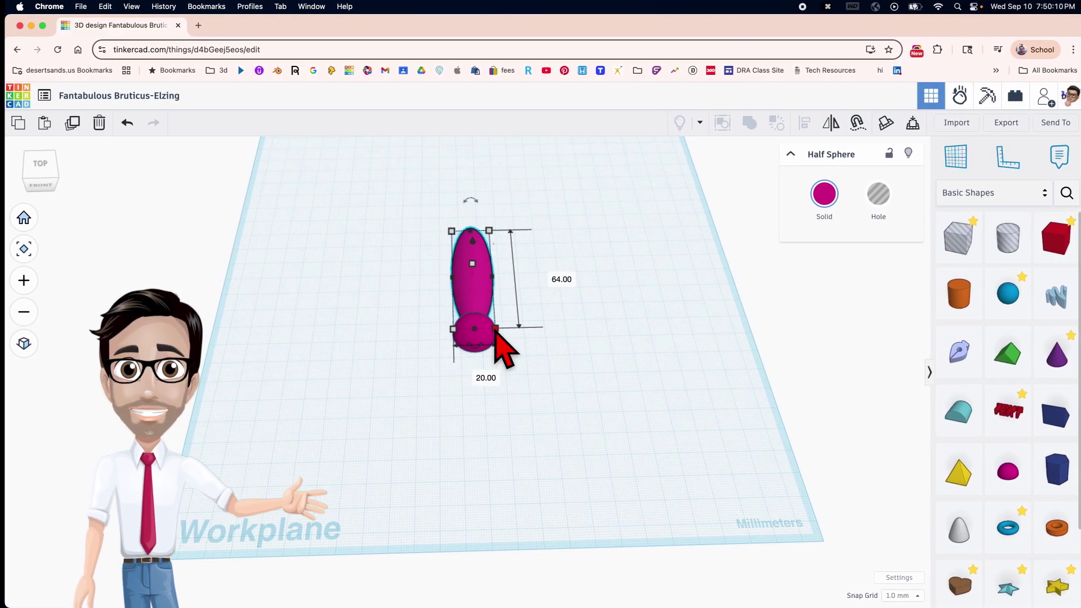
pyautogui.click(533, 346)
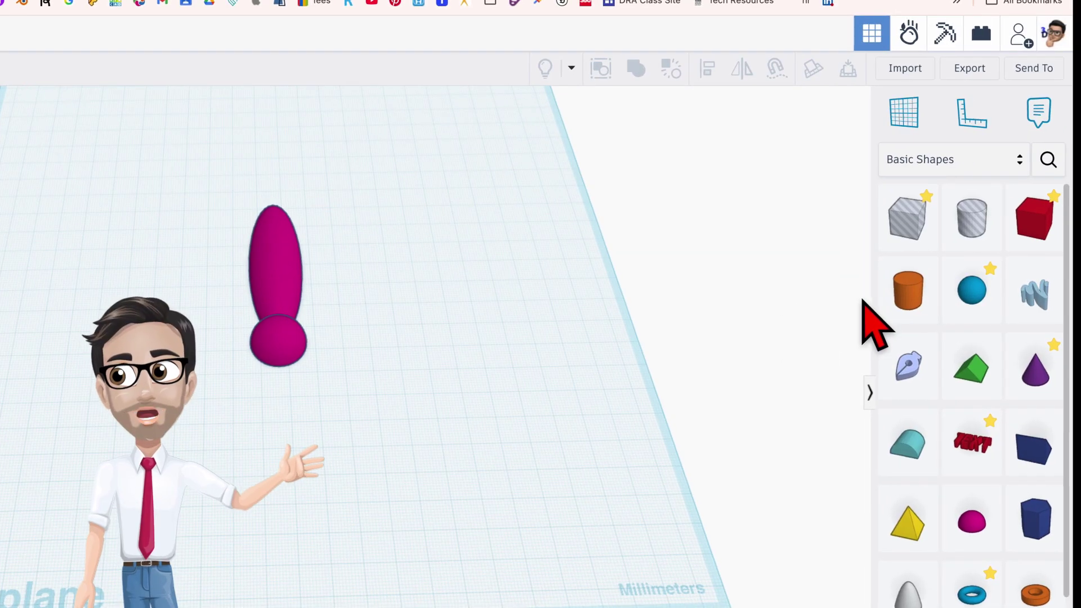
# Place a cylinder beside the body, set its height to 1 mm and stretch it into an oval of about 56 by 43 mm
pyautogui.moveTo(931, 320); pyautogui.dragTo(172, 235)
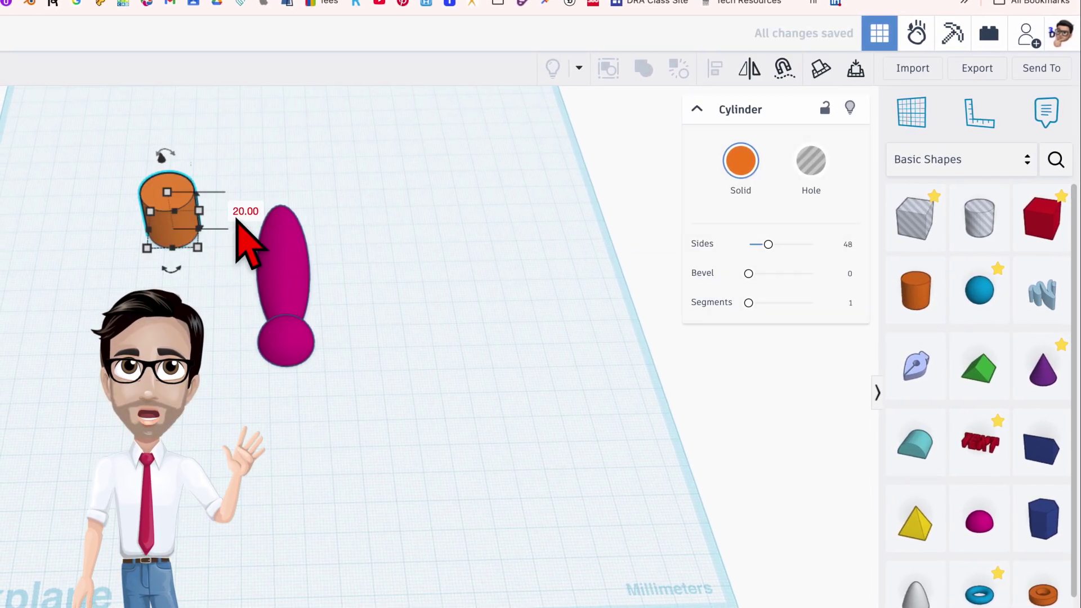
pyautogui.click(239, 212)
pyautogui.write('1')
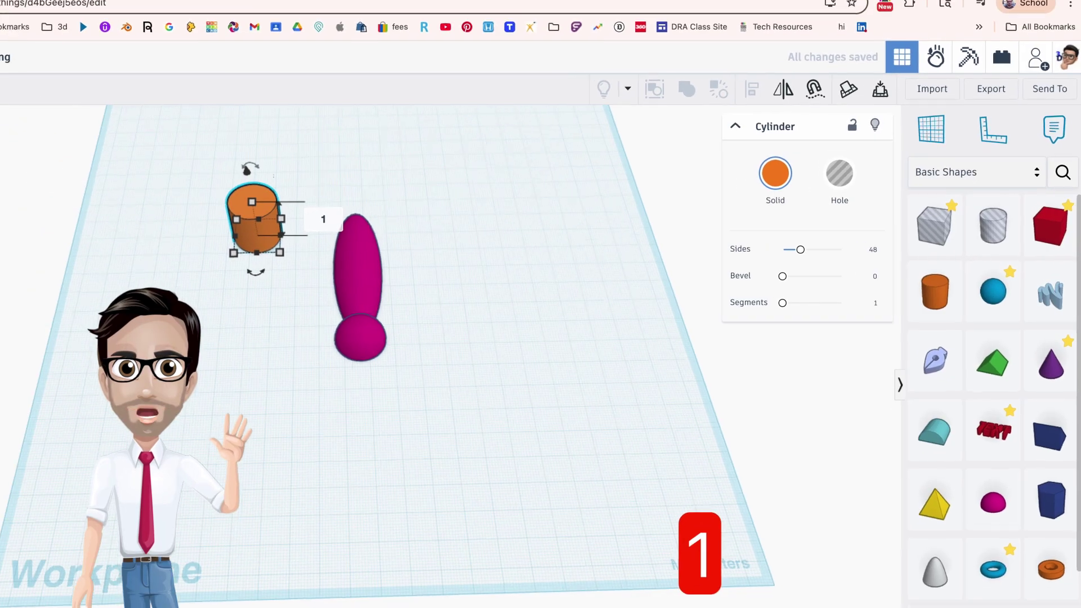
pyautogui.press('Return')
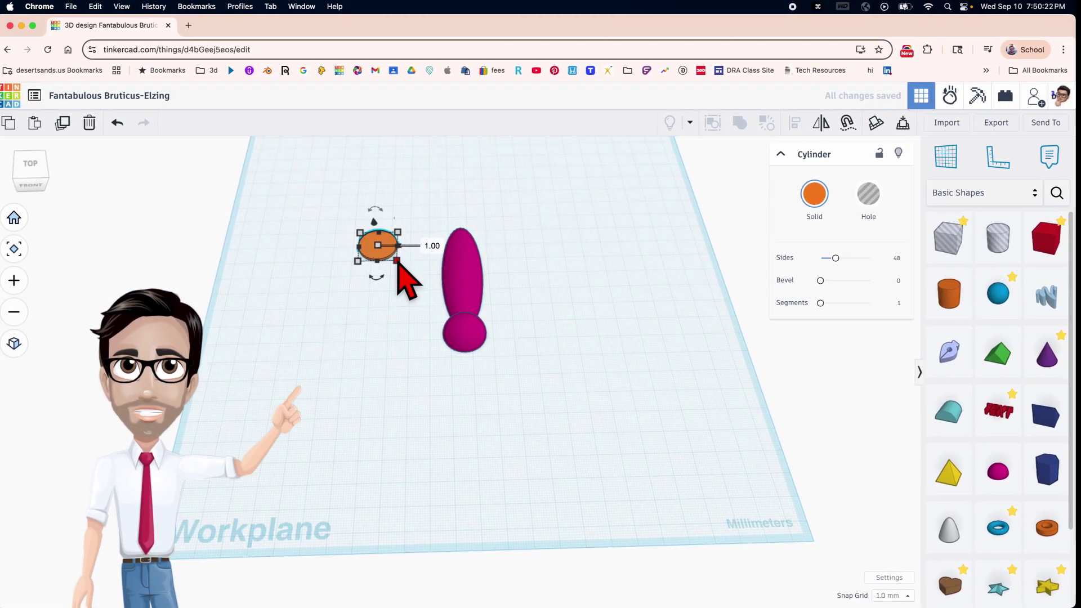
pyautogui.moveTo(397, 262); pyautogui.dragTo(468, 295)
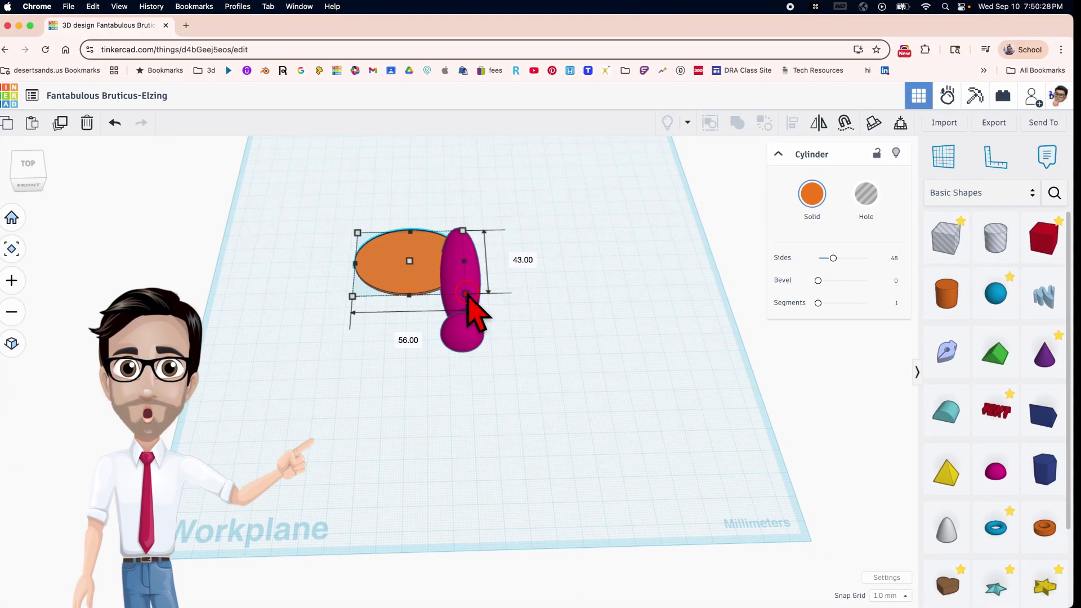
# Rotate the flat oval slightly clockwise and position it as a wing overlapping the rear side of the body
pyautogui.moveTo(429, 280)
pyautogui.mouseDown()
pyautogui.moveTo(407, 280)
pyautogui.moveTo(415, 276)
pyautogui.mouseUp()
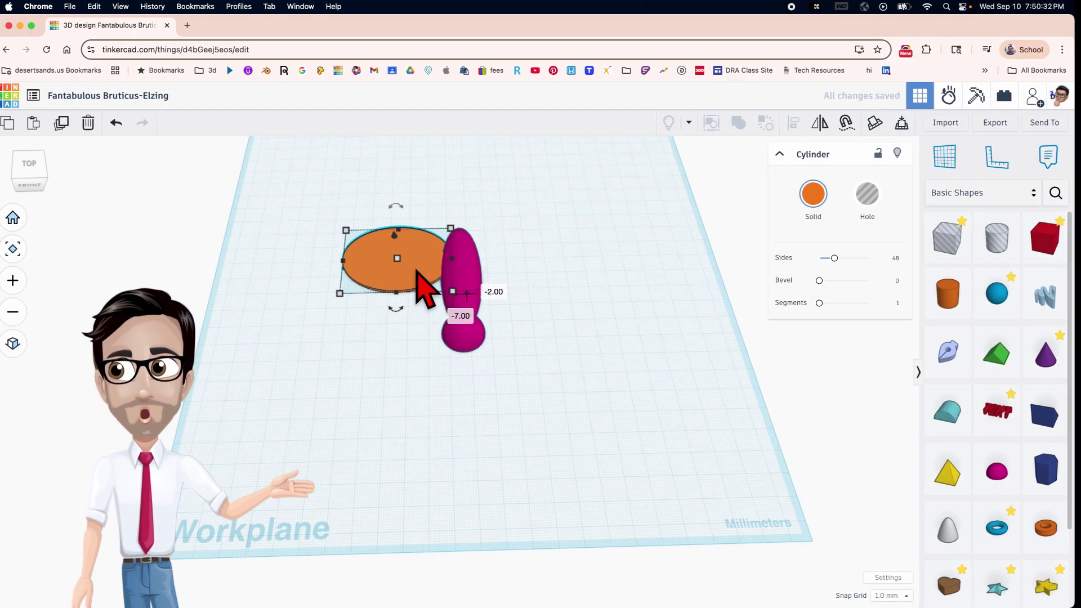
pyautogui.moveTo(397, 309)
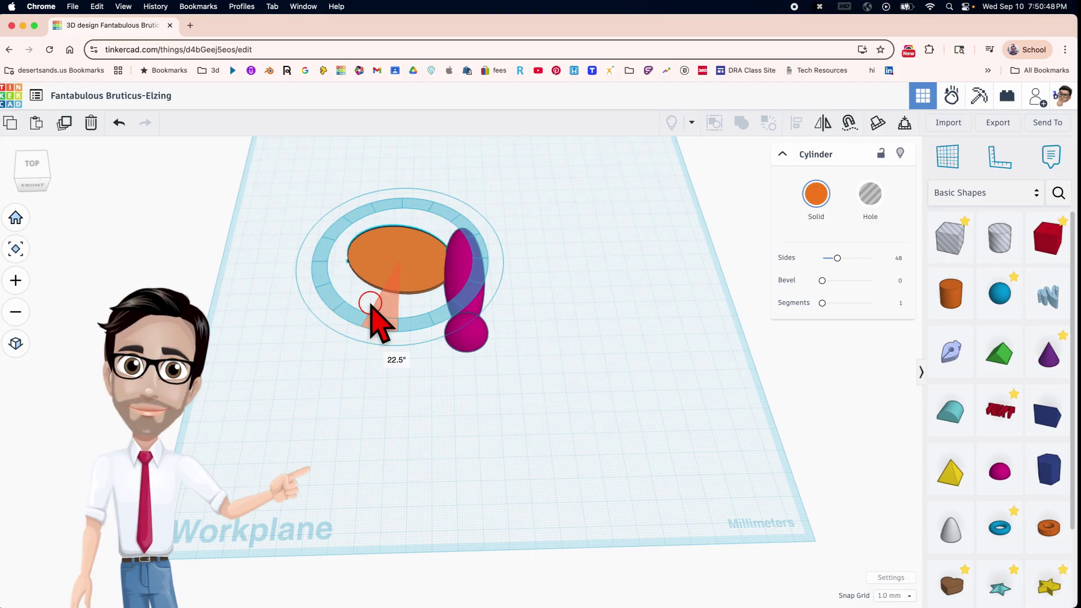
pyautogui.moveTo(373, 319); pyautogui.dragTo(394, 391)
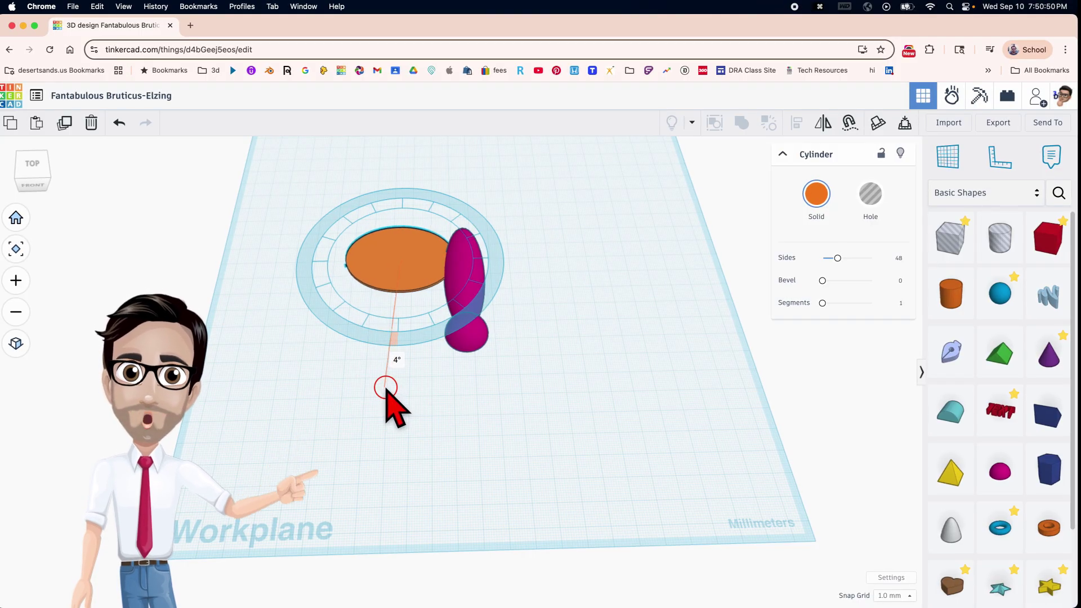
pyautogui.moveTo(345, 341); pyautogui.dragTo(386, 357)
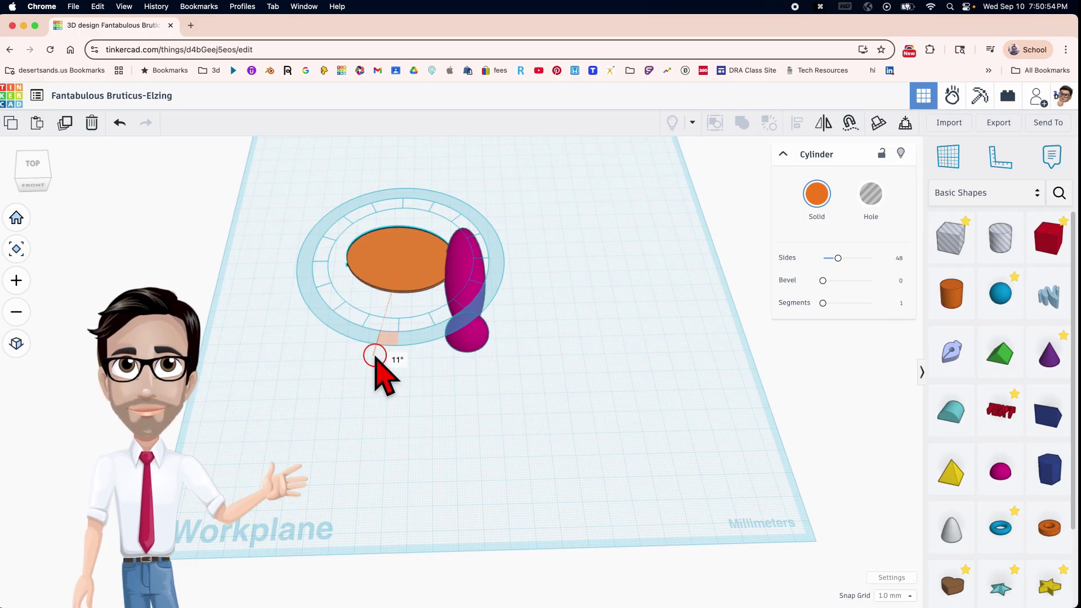
pyautogui.moveTo(361, 350); pyautogui.dragTo(415, 258)
# Change the flat oval wing's solid color to the light purple preset
pyautogui.click(819, 210)
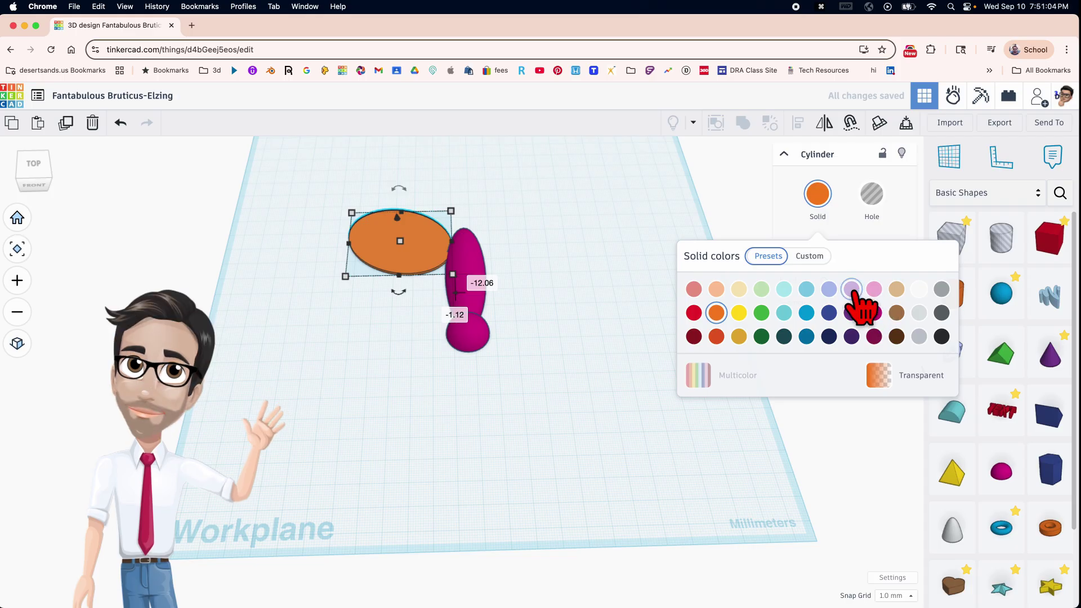
pyautogui.click(852, 289)
pyautogui.click(424, 250)
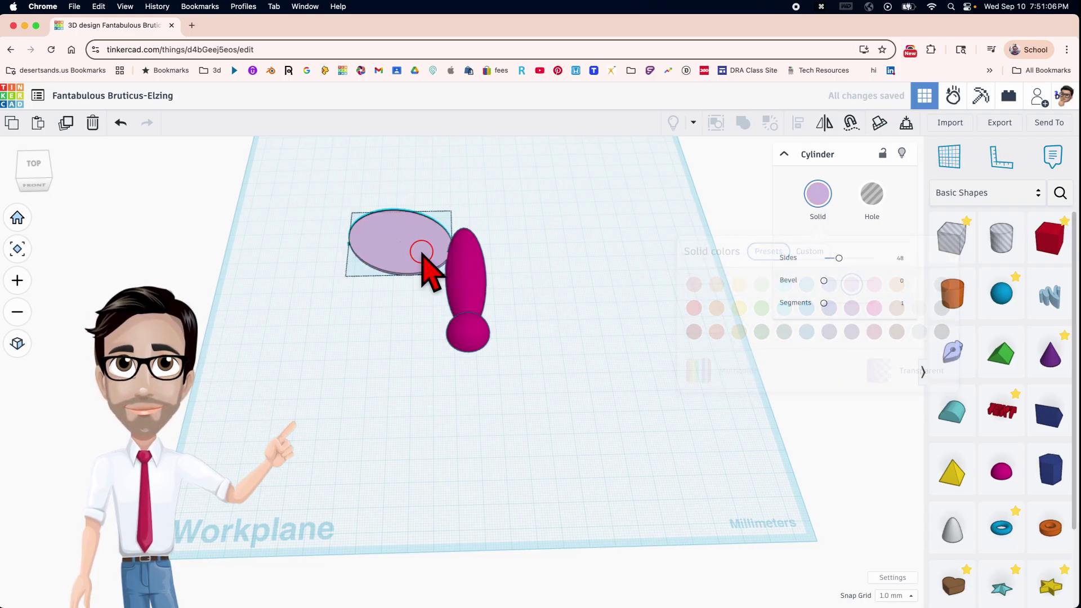
# Change the solid color of both the body and head half spheres to the black preset
pyautogui.click(468, 290)
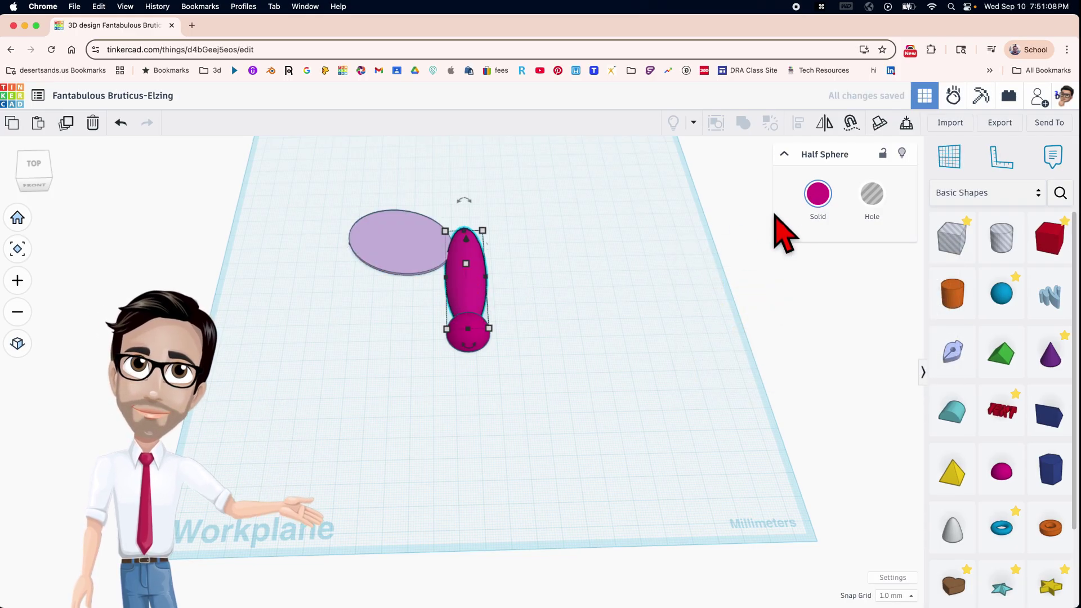
pyautogui.click(819, 196)
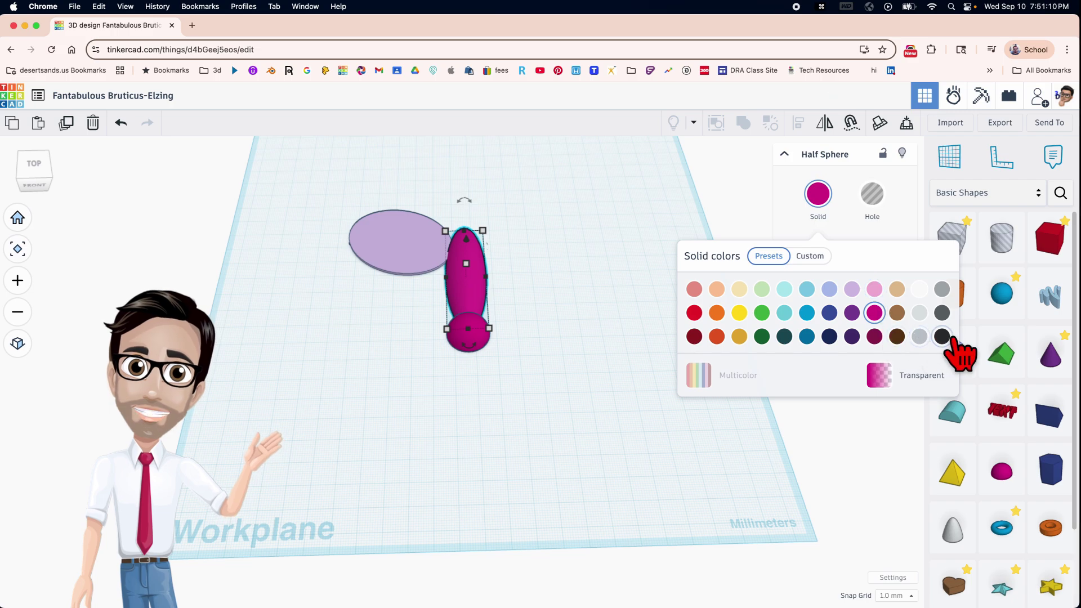
pyautogui.click(942, 336)
pyautogui.click(475, 342)
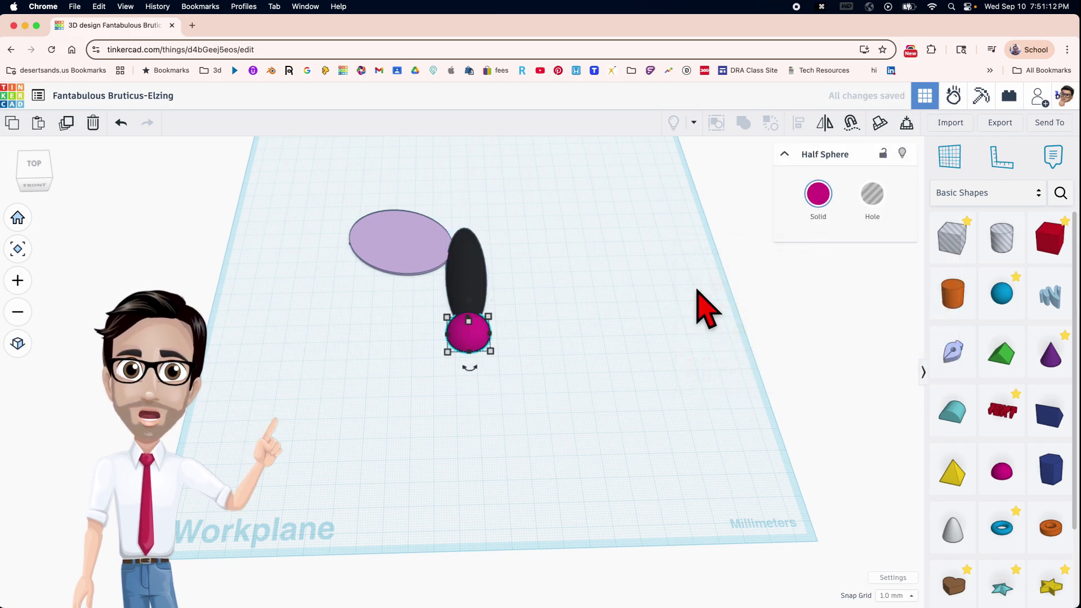
pyautogui.click(818, 197)
pyautogui.click(941, 340)
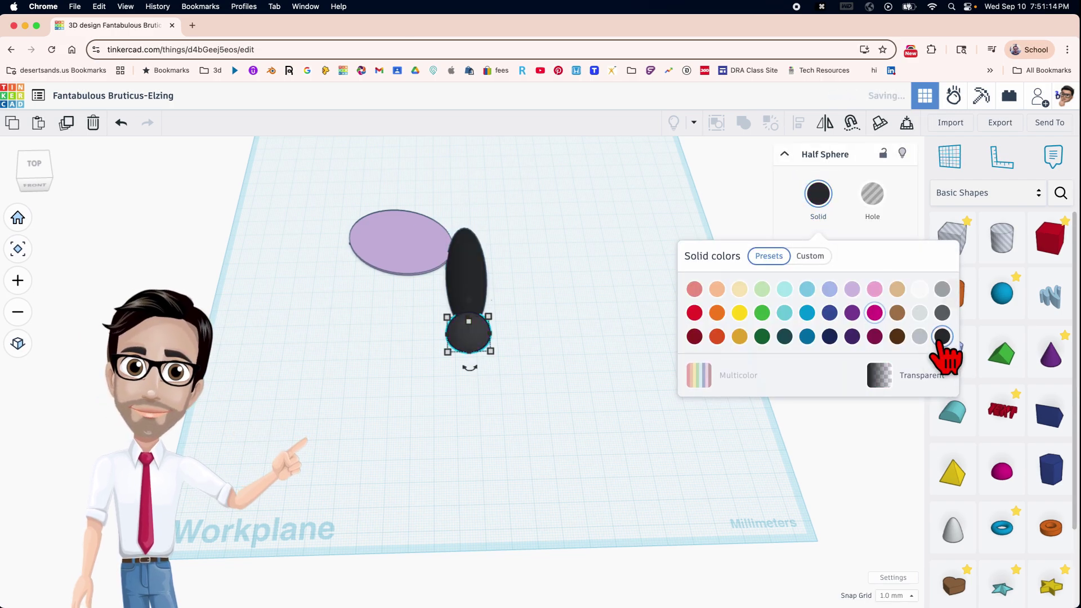
# Duplicate the purple wing in place and mirror the copy front to back
pyautogui.click(389, 266)
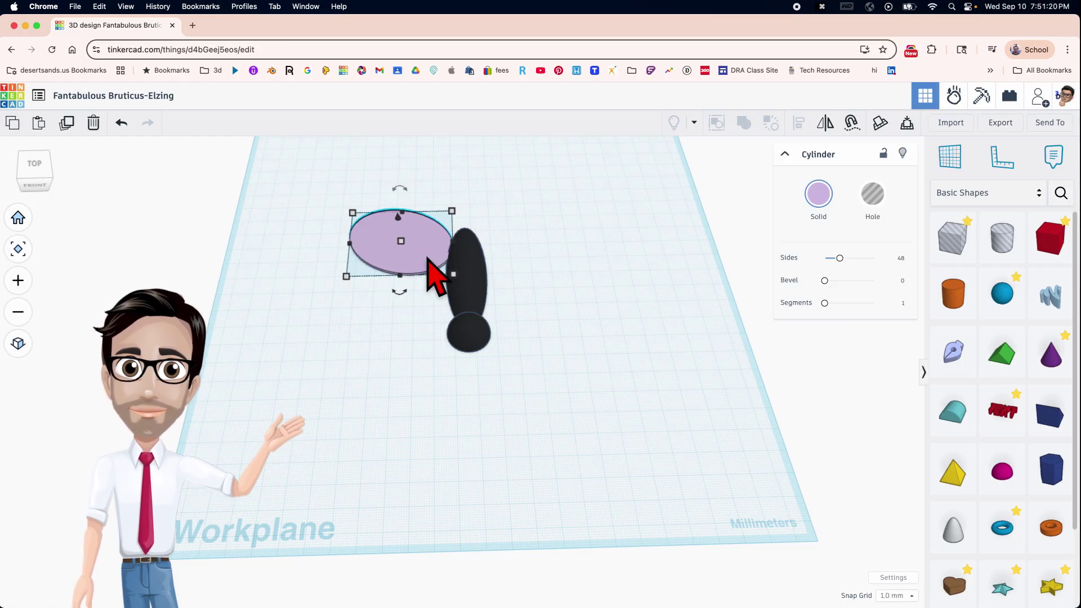
pyautogui.press('super+d')
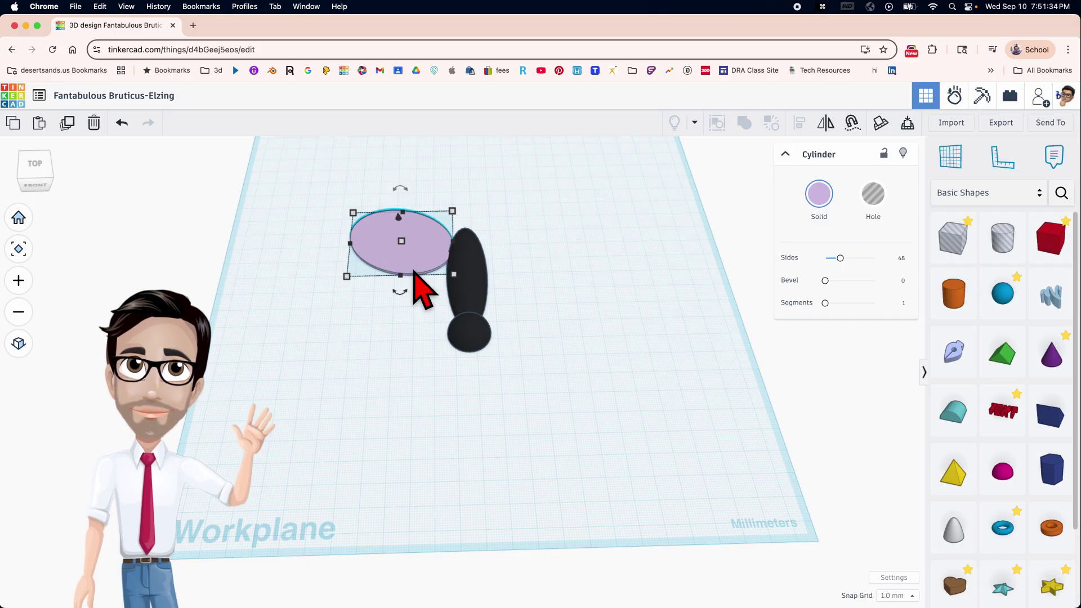
pyautogui.press('m')
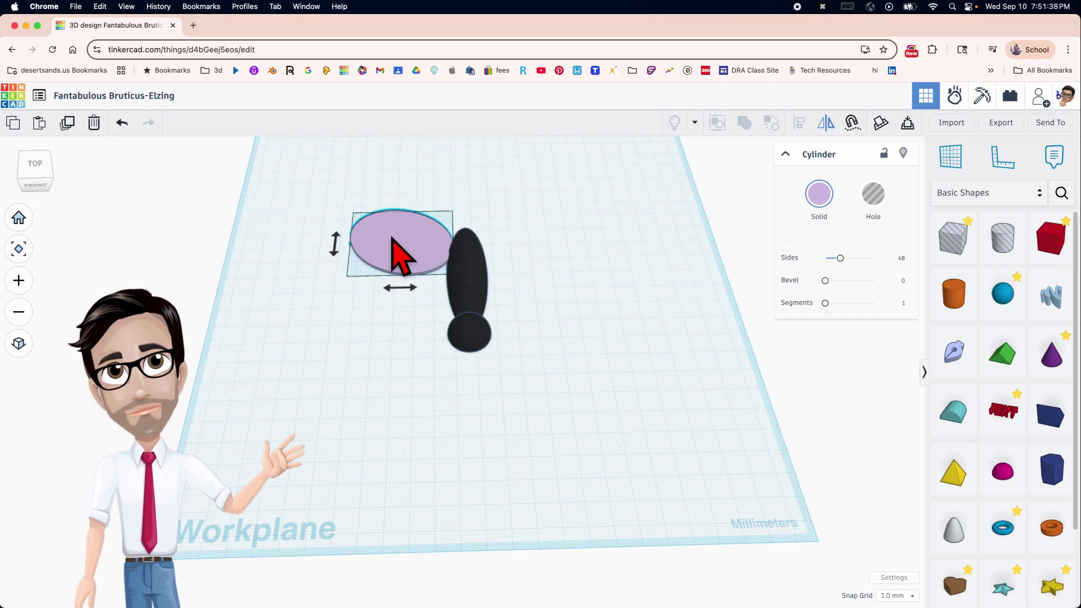
pyautogui.click(332, 255)
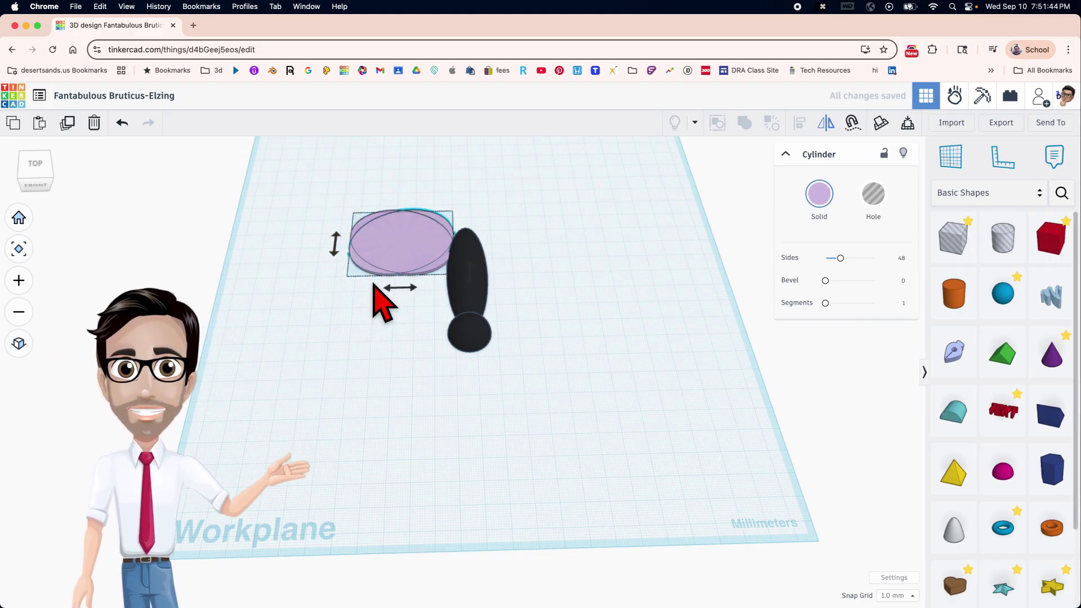
pyautogui.press('Escape')
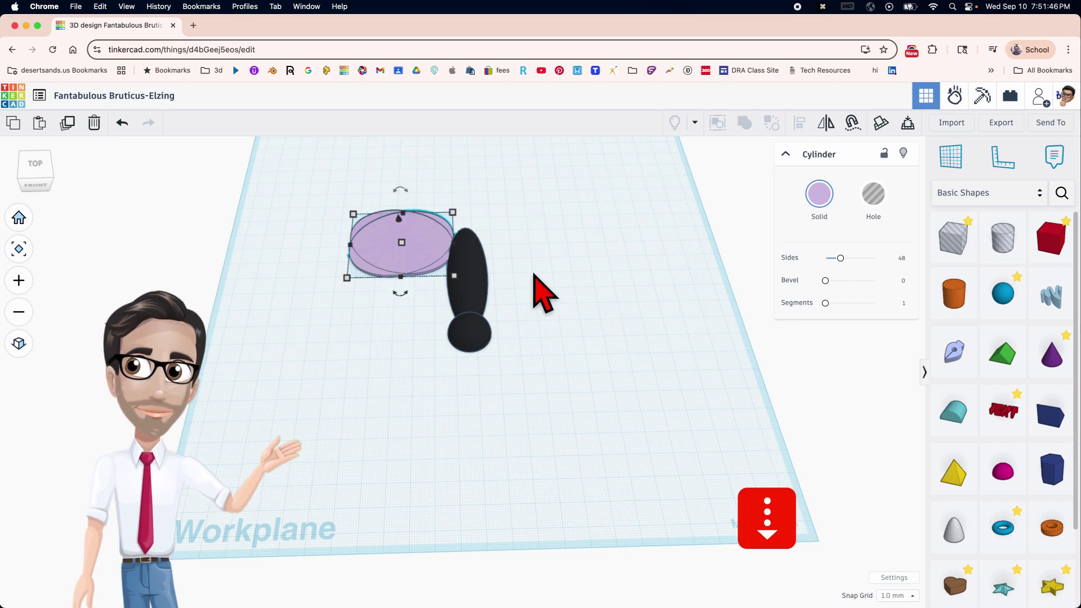
# Move the mirrored wing forward until it only slightly overlaps the first wing, and enlarge it to about 62.5 by 52 mm
pyautogui.press('Down')
pyautogui.press('Down')
pyautogui.press('Down')
pyautogui.press('Down')
pyautogui.press('Down')
pyautogui.press('Down')
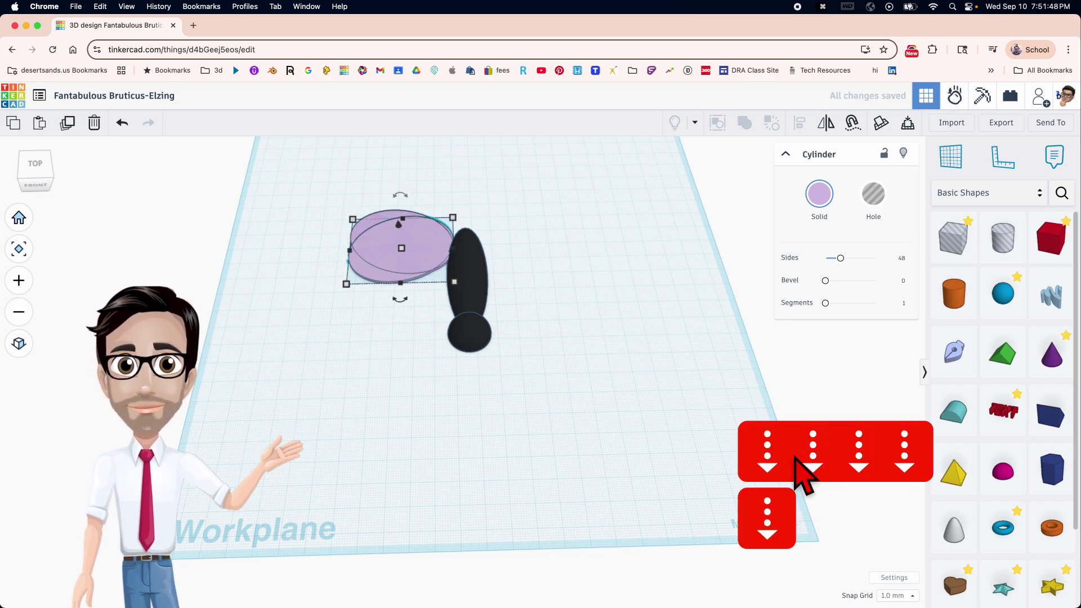
pyautogui.press('Down')
pyautogui.press('Down')
pyautogui.press('Down')
pyautogui.press('Down')
pyautogui.press('Down')
pyautogui.press('Down')
pyautogui.press('Down')
pyautogui.press('Down')
pyautogui.press('Down')
pyautogui.press('Down')
pyautogui.press('Down')
pyautogui.press('Down')
pyautogui.press('Down')
pyautogui.press('Down')
pyautogui.press('Down')
pyautogui.press('Down')
pyautogui.press('Down')
pyautogui.press('Down')
pyautogui.press('Down')
pyautogui.press('Down')
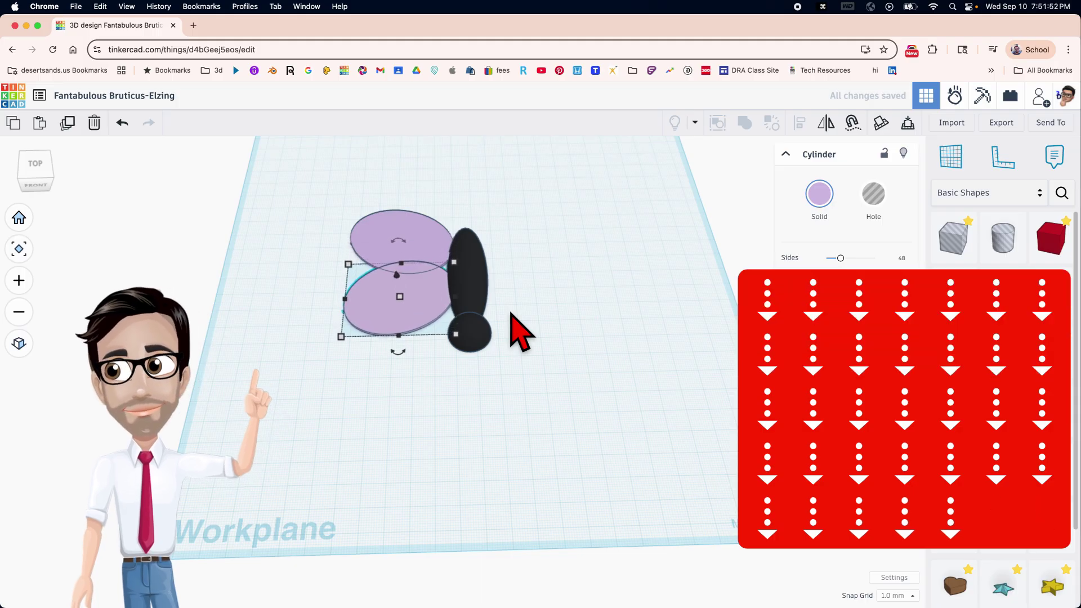
pyautogui.press('Down')
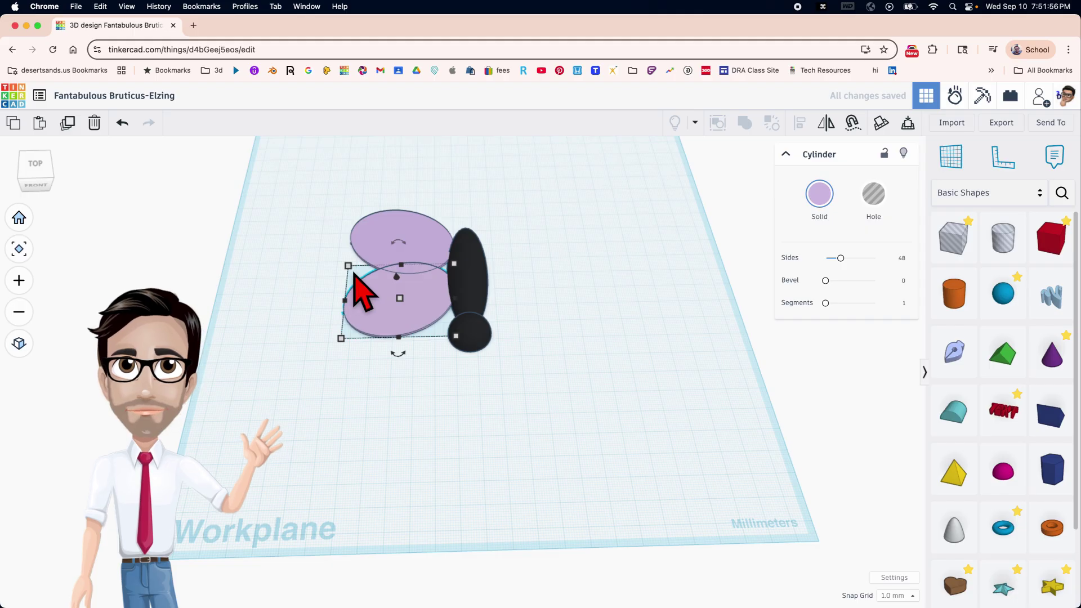
pyautogui.moveTo(350, 269); pyautogui.dragTo(344, 258)
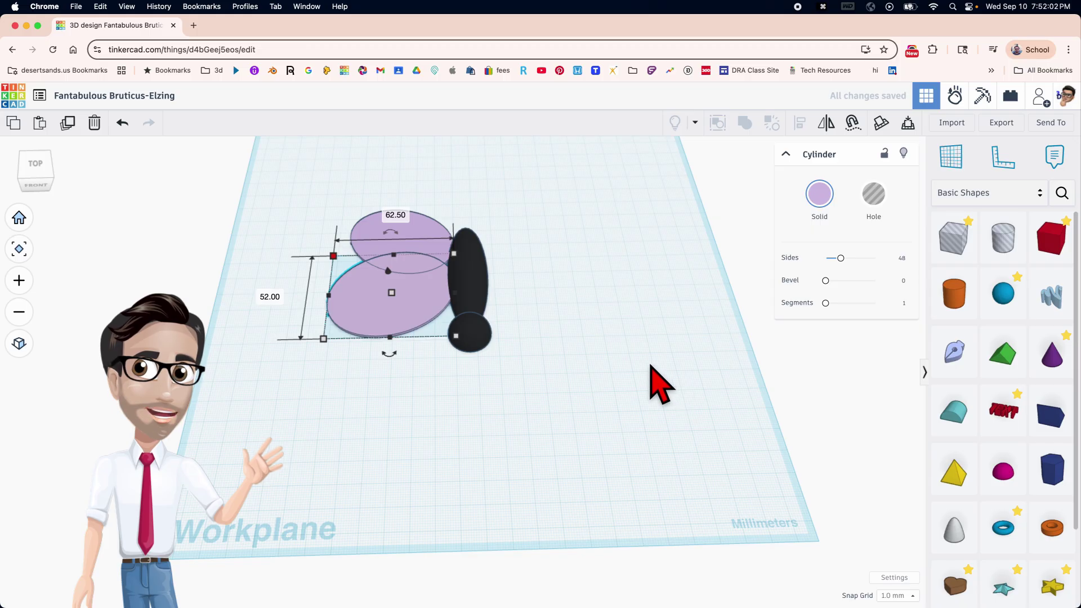
# Move the larger front wing 6 mm toward the head end and 3 mm closer to the body
pyautogui.press('Down')
pyautogui.press('Down')
pyautogui.press('Down')
pyautogui.press('Down')
pyautogui.press('Down')
pyautogui.press('Down')
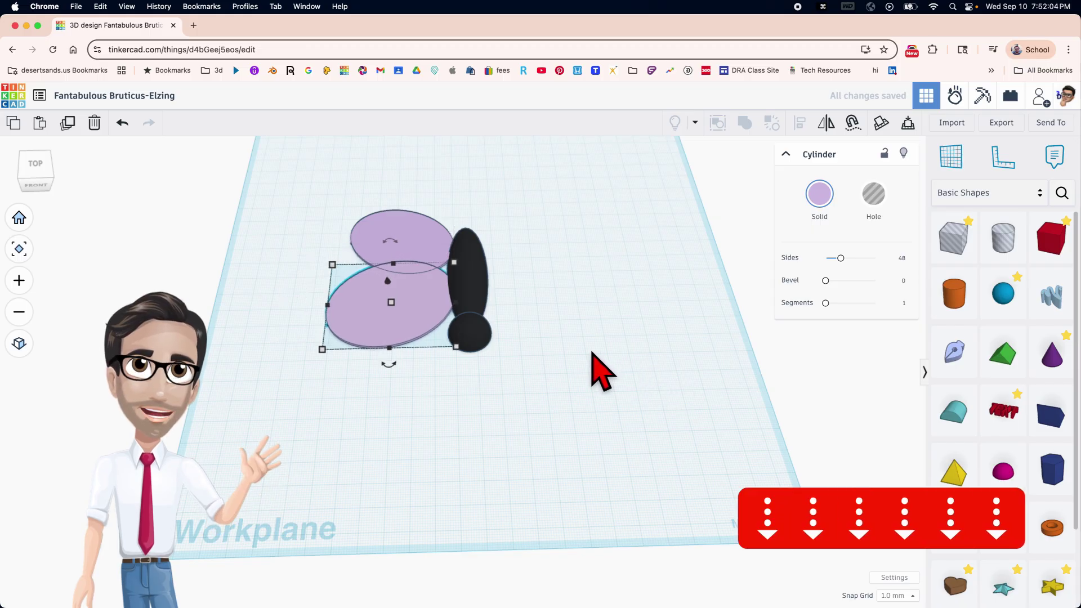
pyautogui.press('Right')
pyautogui.press('Right')
pyautogui.press('Right')
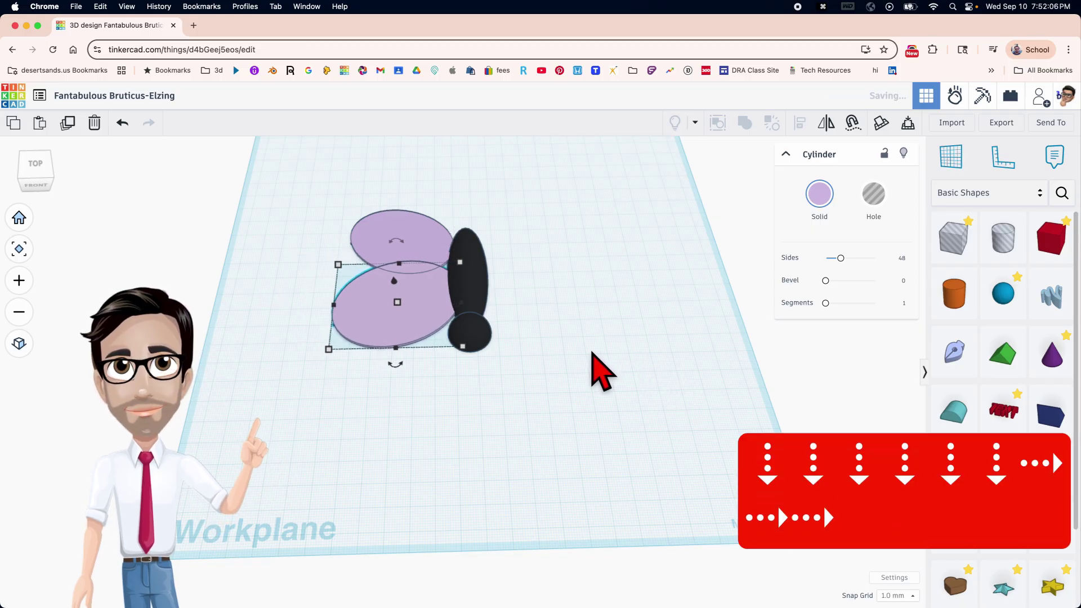
pyautogui.press('Down')
pyautogui.press('Up')
pyautogui.moveTo(592, 353); pyautogui.dragTo(532, 417, button='right')
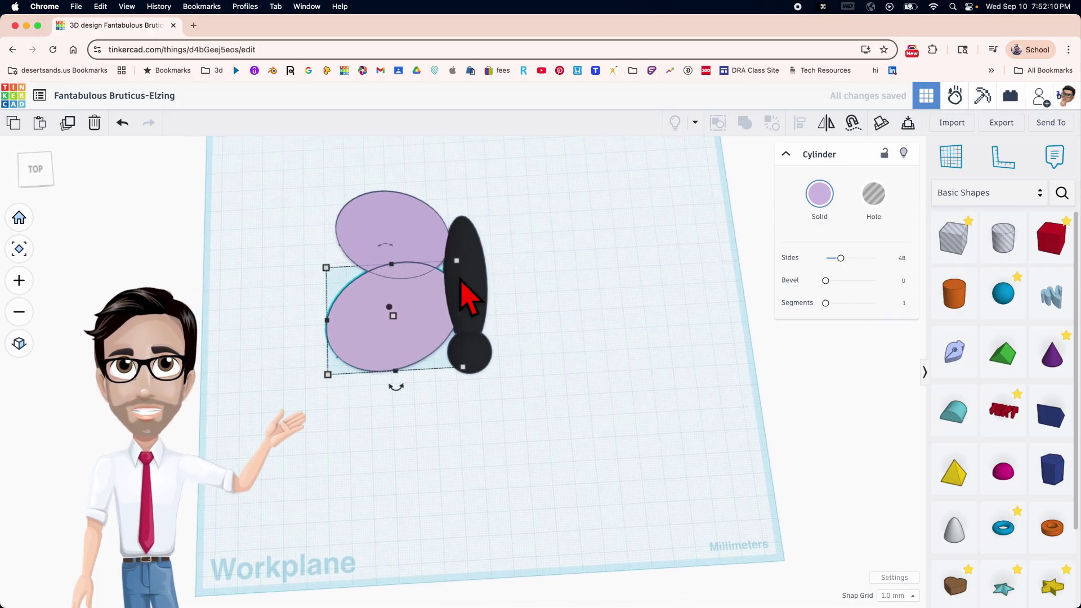
pyautogui.click(420, 186)
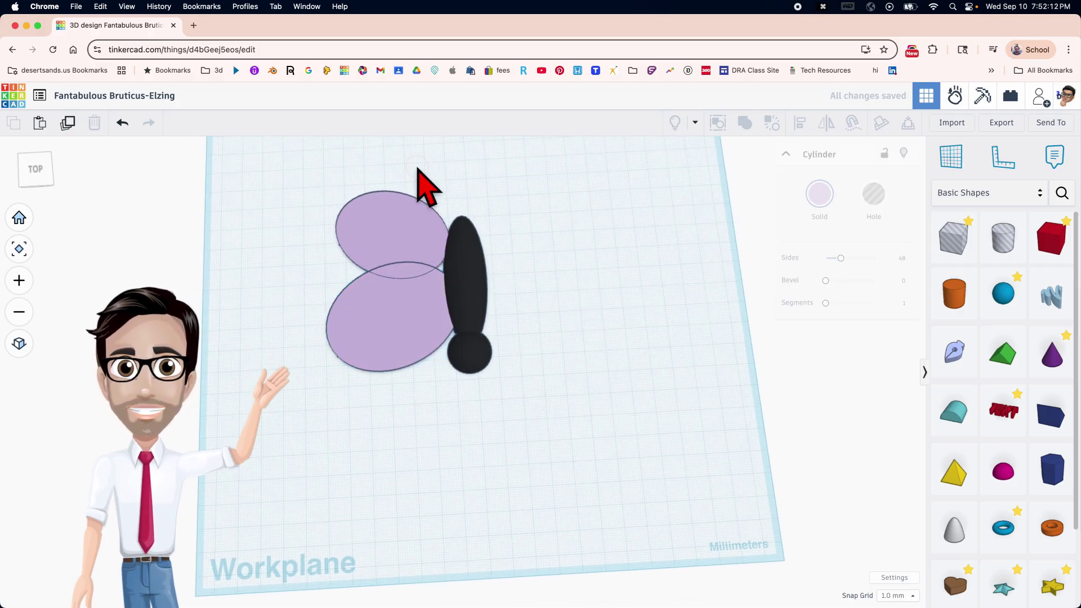
# Select both purple wings and combine them with Bundle Group
pyautogui.moveTo(478, 271); pyautogui.dragTo(478, 252, button='right')
pyautogui.moveTo(272, 185); pyautogui.dragTo(377, 350)
pyautogui.click(366, 344)
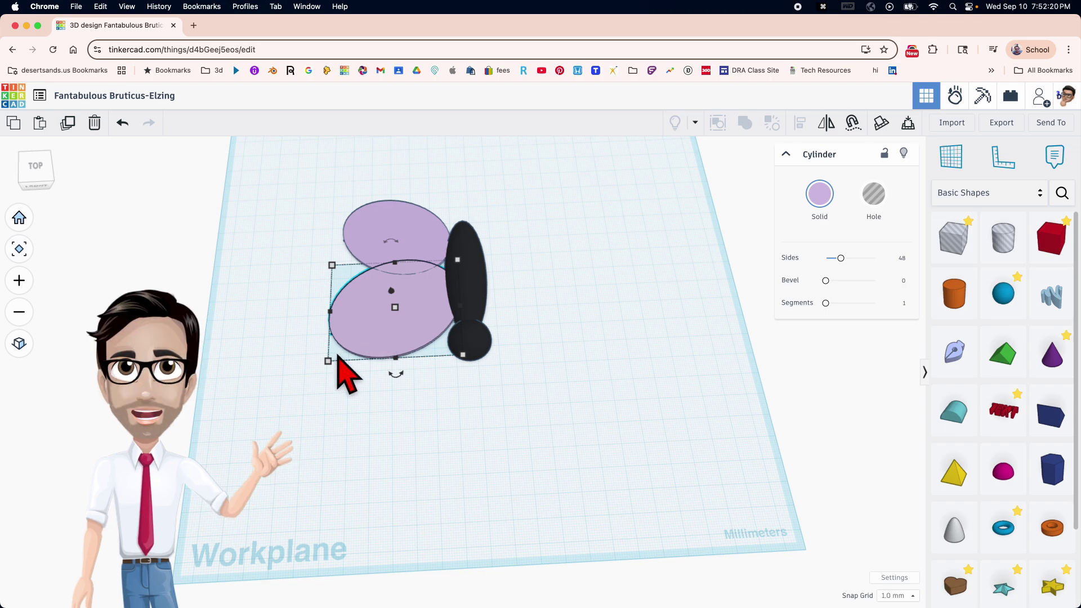
pyautogui.keyDown('shift'); pyautogui.click(385, 224); pyautogui.keyUp('shift')
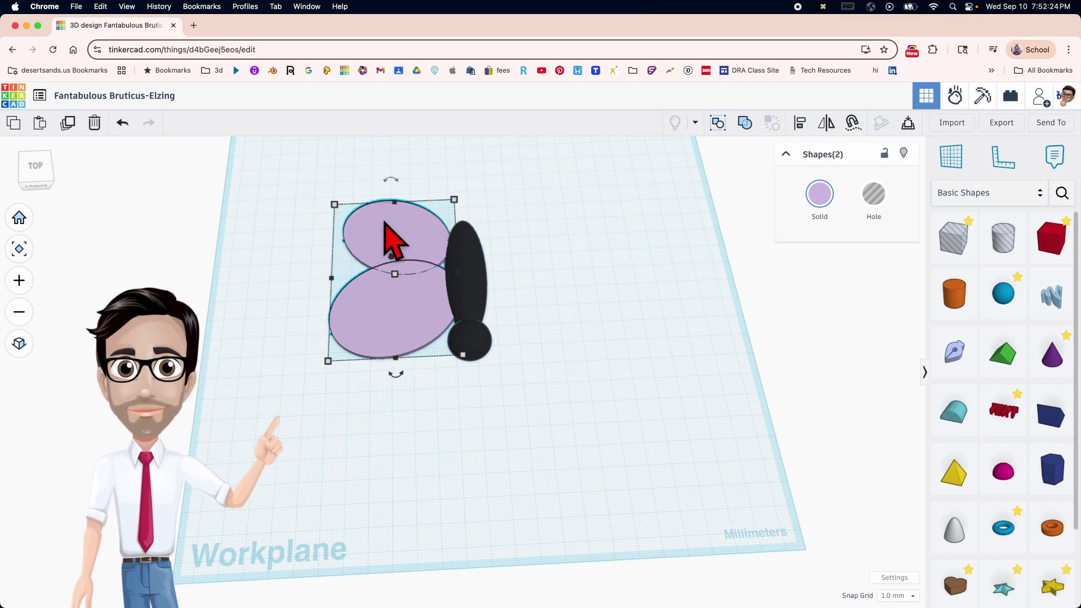
pyautogui.click(270, 245)
pyautogui.moveTo(267, 177); pyautogui.dragTo(380, 361)
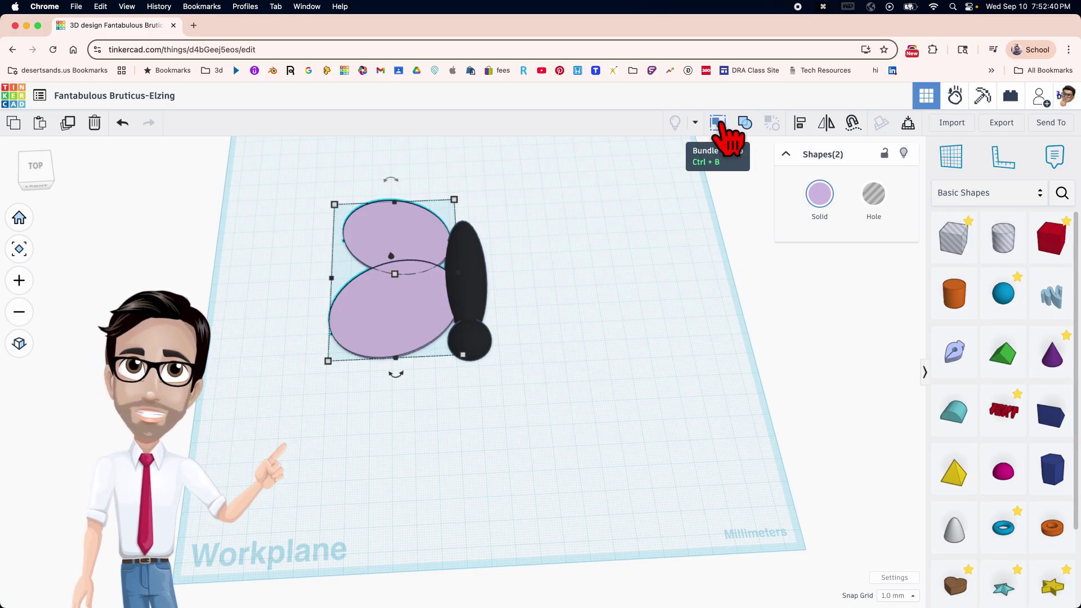
pyautogui.click(718, 123)
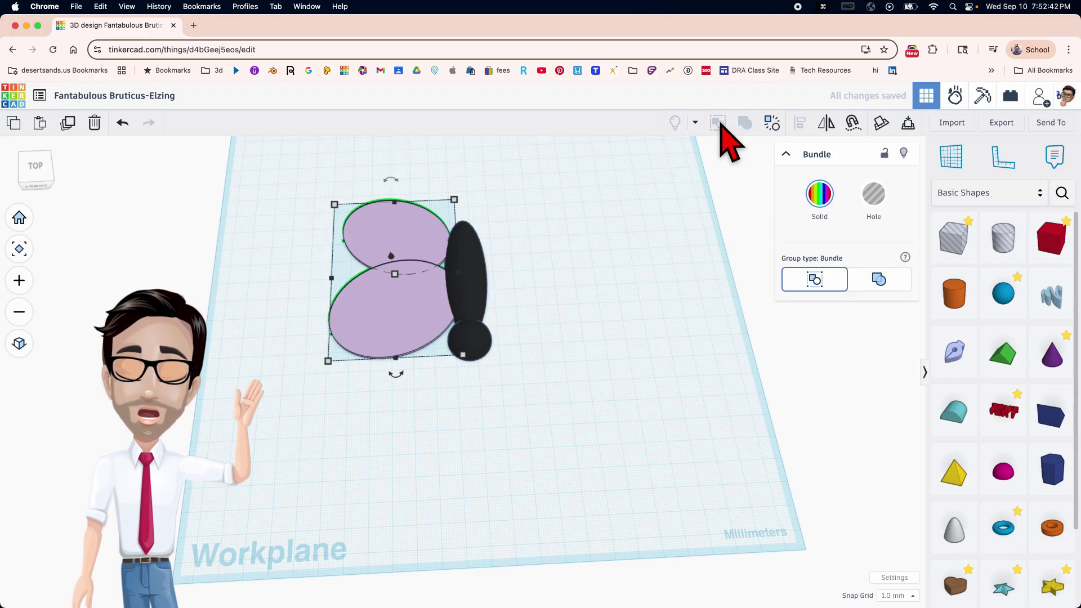
# Rotate the wing bundle so its outer edge tilts up from the workplane and its inner edge stays by the body
pyautogui.moveTo(521, 254); pyautogui.dragTo(524, 204, button='right')
pyautogui.moveTo(406, 225); pyautogui.dragTo(405, 226)
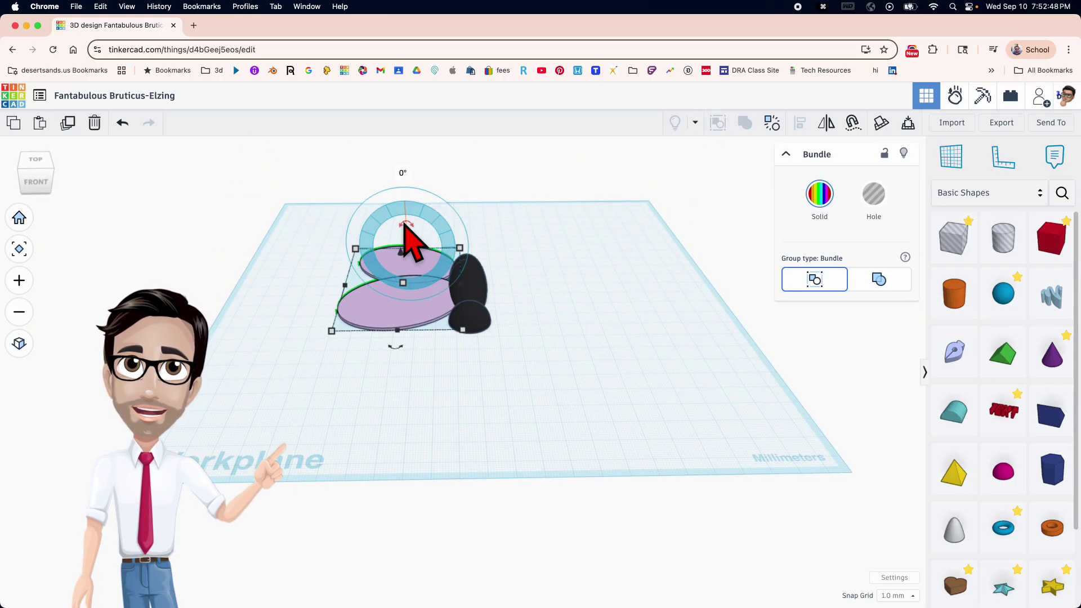
pyautogui.scroll(4, 409, 239)
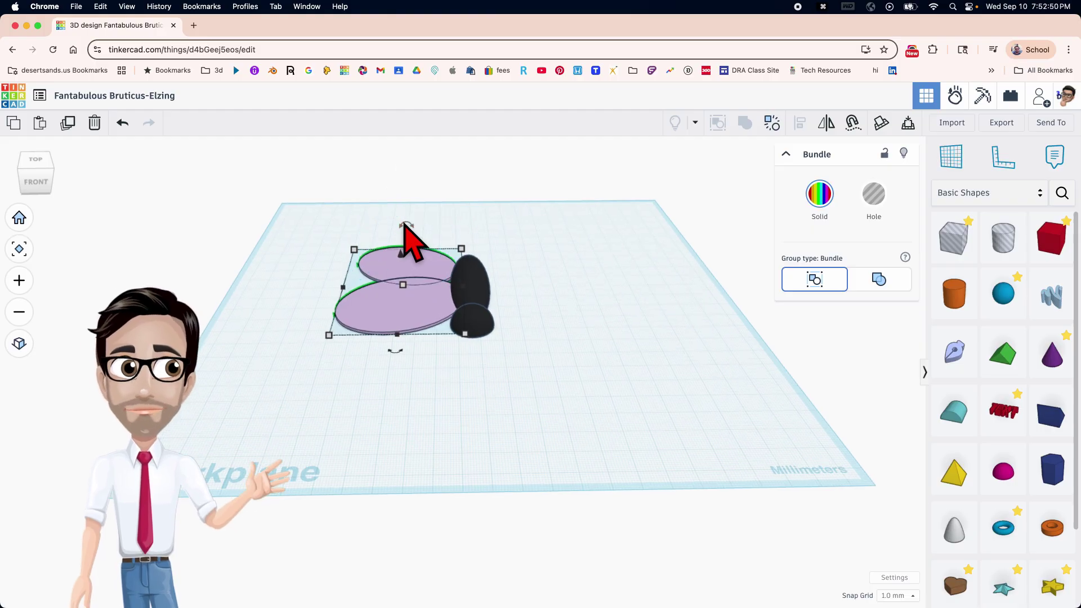
pyautogui.moveTo(409, 231); pyautogui.dragTo(522, 256)
pyautogui.scroll(-3, 521, 256)
pyautogui.moveTo(523, 253); pyautogui.dragTo(562, 270, button='right')
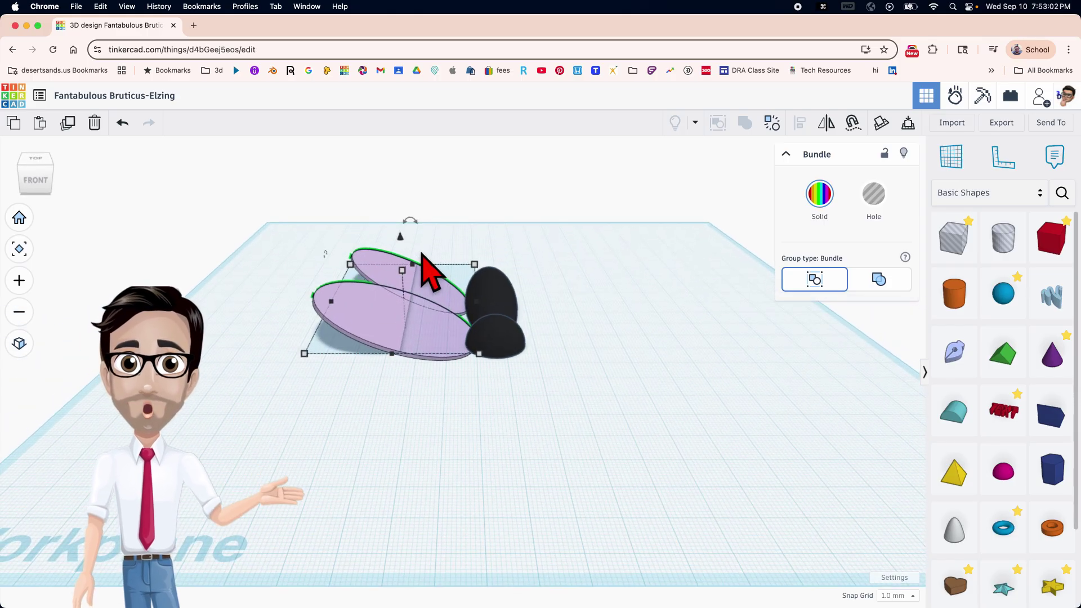
# Drop the tilted wing bundle onto the workplane
pyautogui.moveTo(279, 238); pyautogui.dragTo(396, 313)
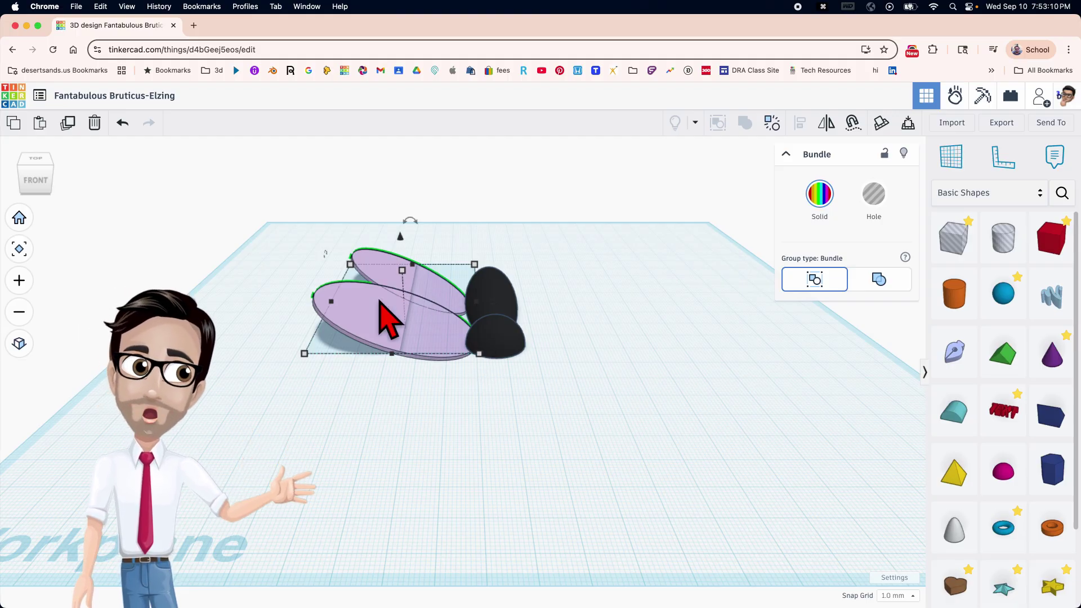
pyautogui.moveTo(419, 326); pyautogui.dragTo(396, 295, button='right')
pyautogui.press('d')
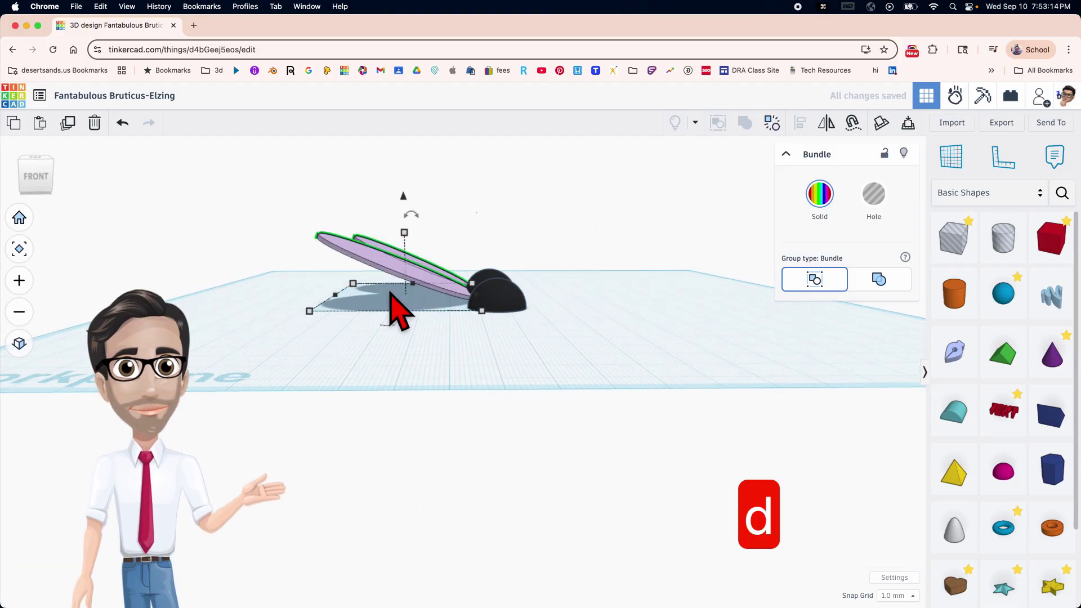
pyautogui.moveTo(394, 309); pyautogui.dragTo(477, 350, button='right')
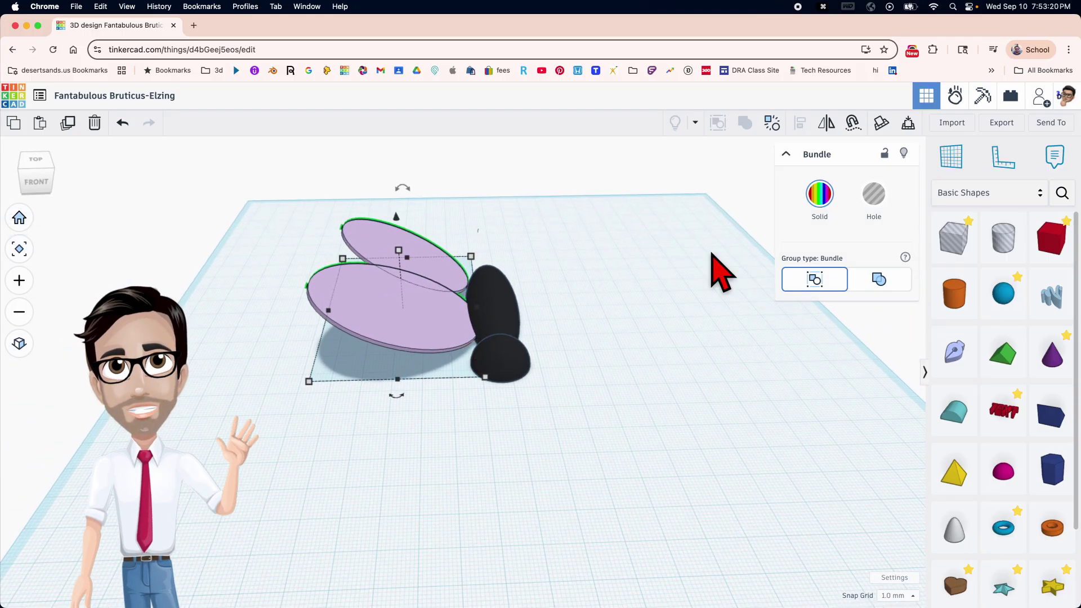
# Move the wing bundle 4 mm toward the head end and 2 mm into the body so both wings overlap it
pyautogui.moveTo(514, 303); pyautogui.dragTo(572, 374, button='right')
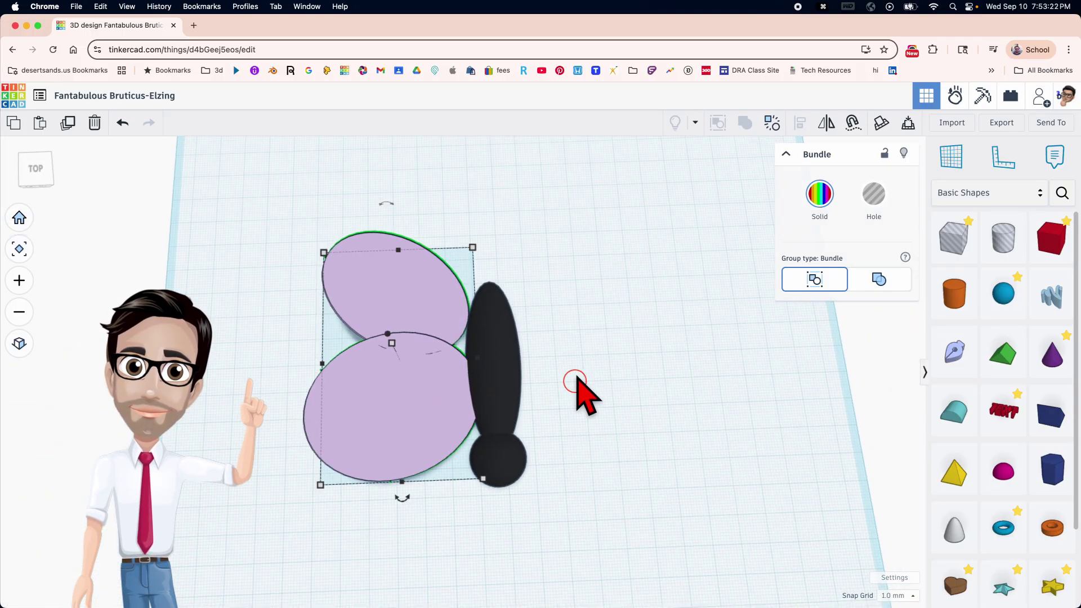
pyautogui.scroll(5, 473, 304)
pyautogui.scroll(5, 470, 312)
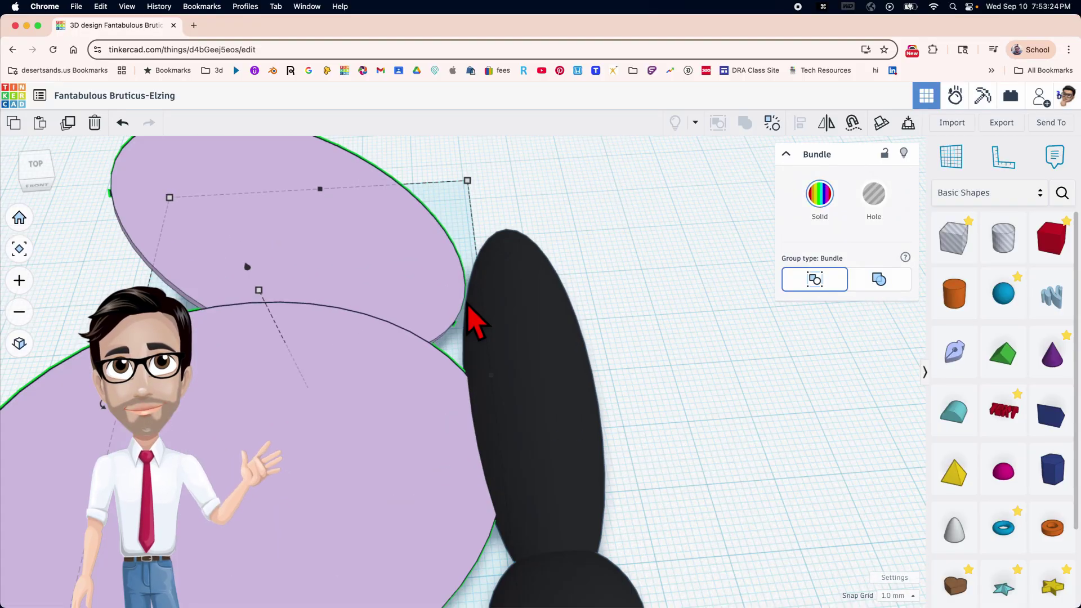
pyautogui.scroll(-5, 472, 313)
pyautogui.scroll(2, 473, 319)
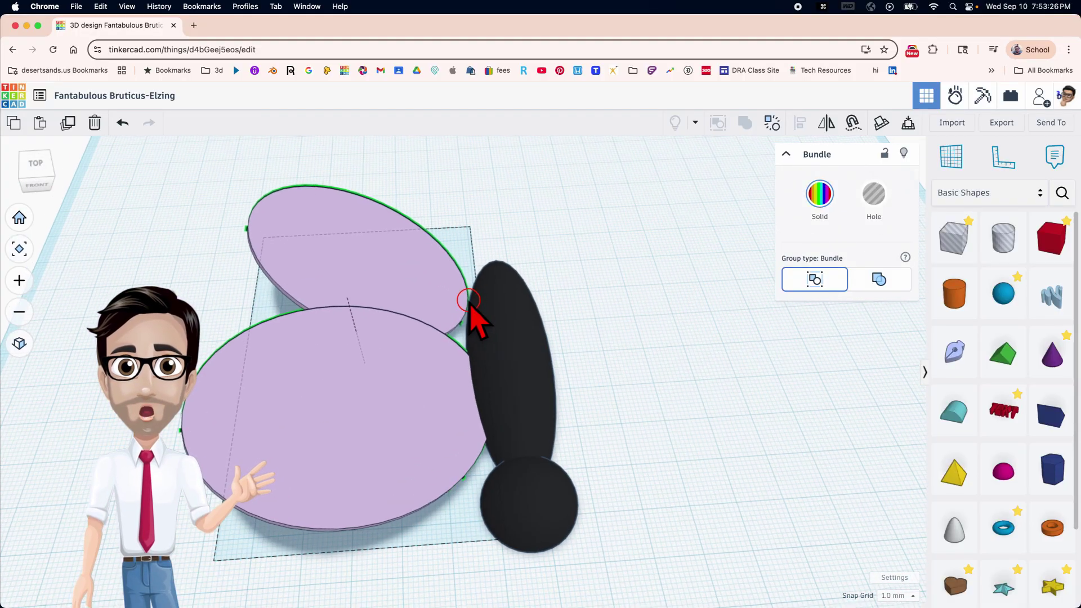
pyautogui.scroll(-2, 472, 319)
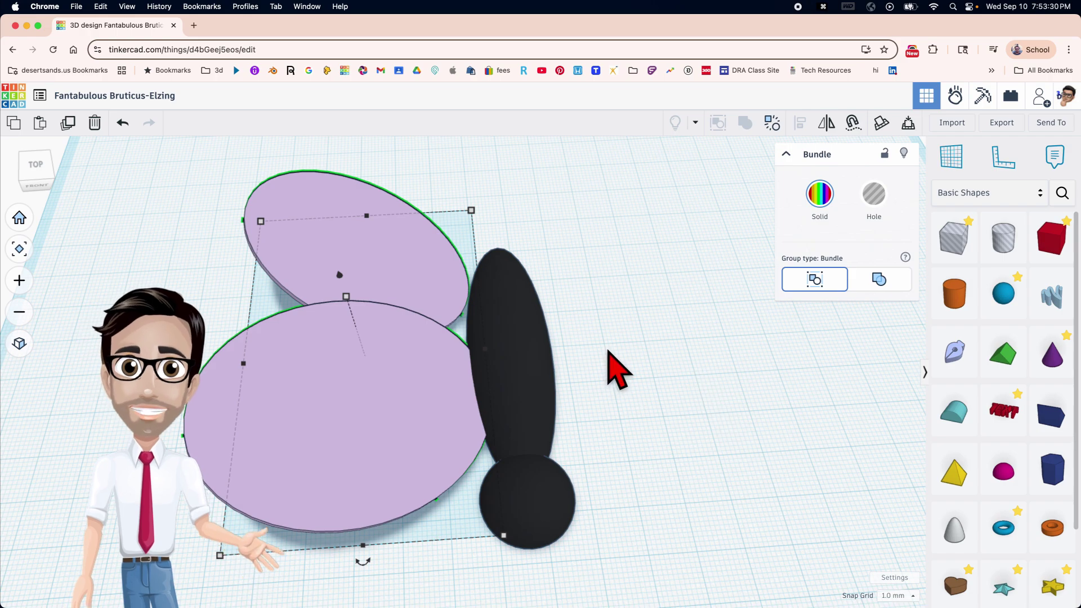
pyautogui.press('Down')
pyautogui.press('Down')
pyautogui.press('Down')
pyautogui.press('Down')
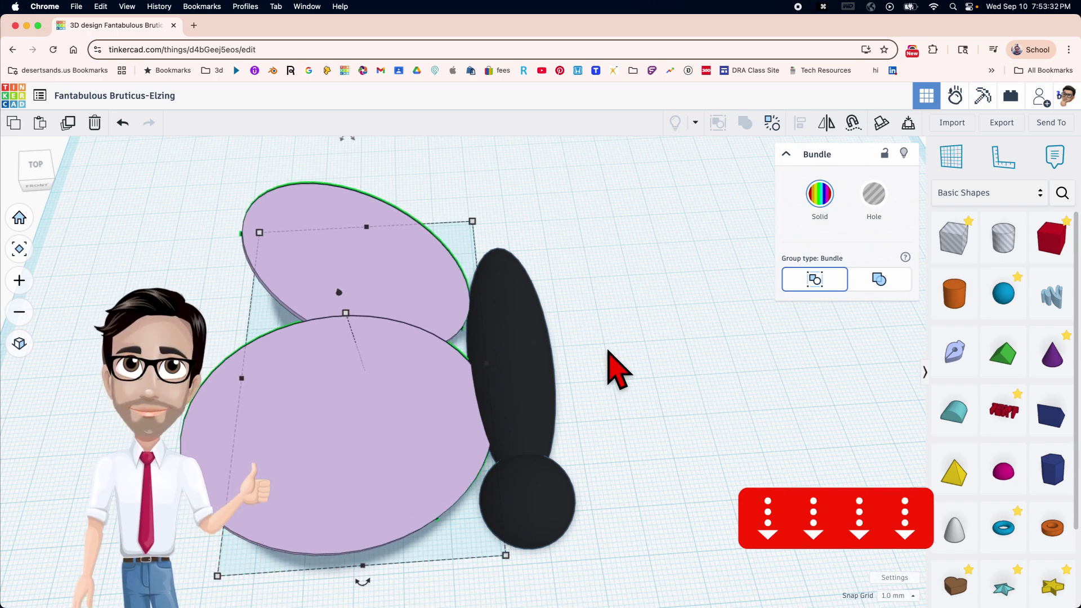
pyautogui.press('Right')
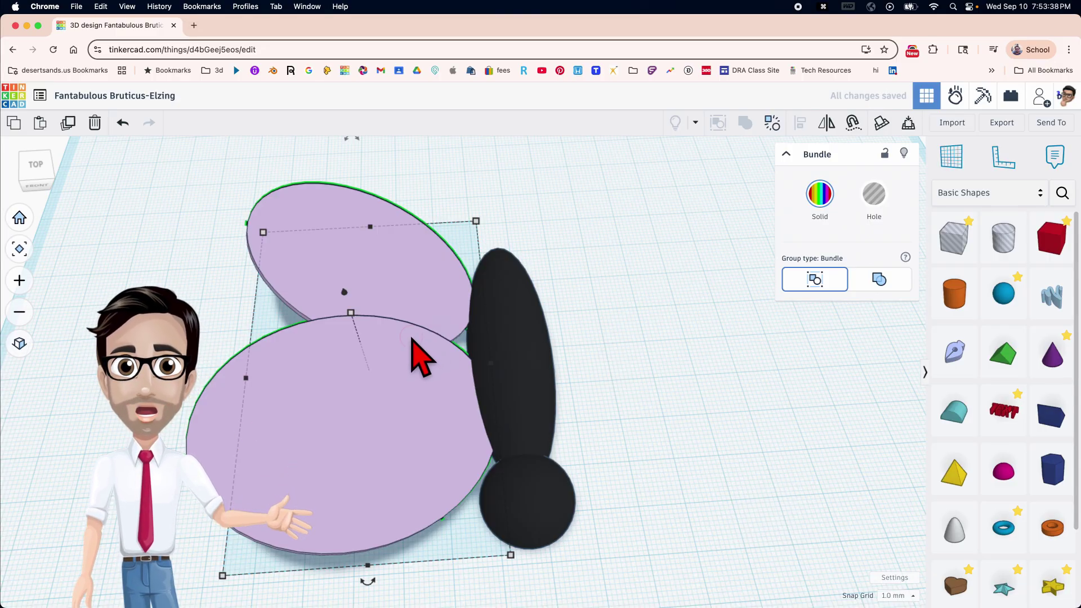
pyautogui.moveTo(408, 341)
pyautogui.mouseDown()
pyautogui.moveTo(360, 341)
pyautogui.moveTo(398, 331)
pyautogui.mouseUp()
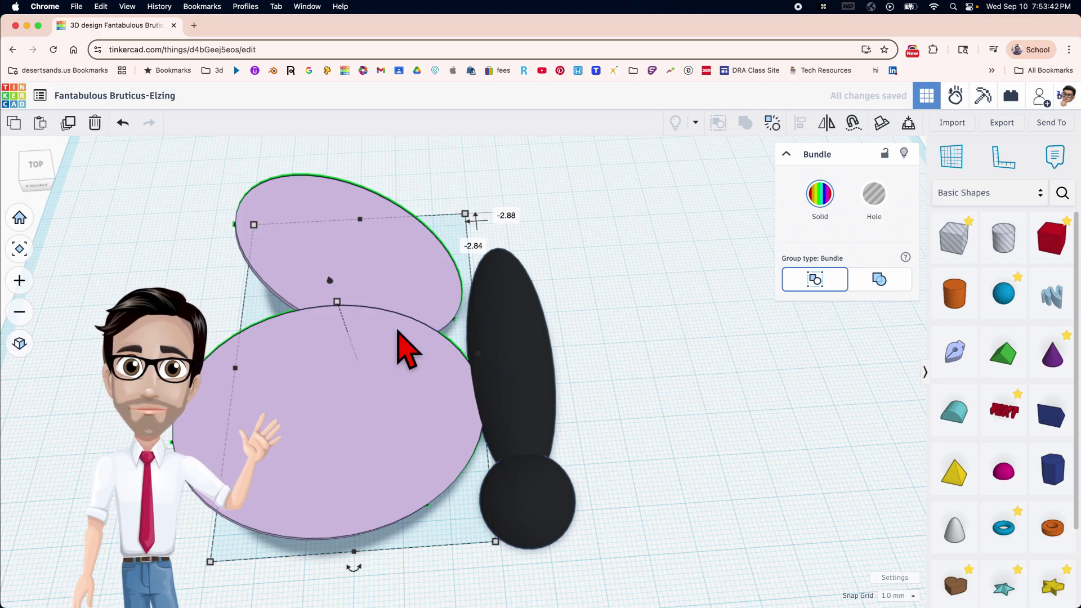
pyautogui.press('super+z')
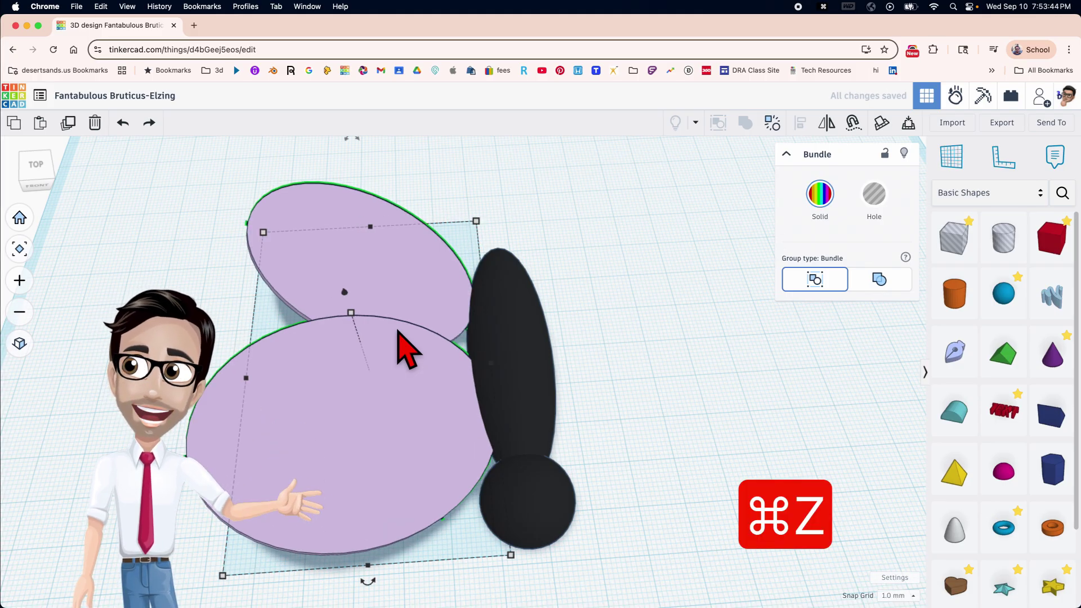
pyautogui.press('Right')
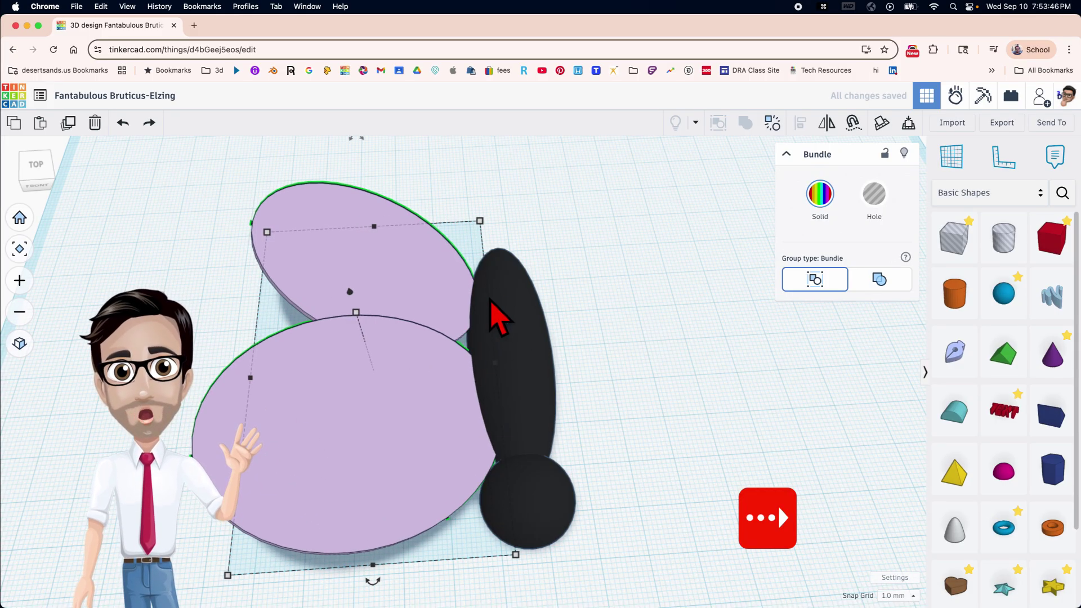
# Move the wing bundle 5 mm back along the body, away from the head
pyautogui.moveTo(476, 346); pyautogui.dragTo(639, 386, button='right')
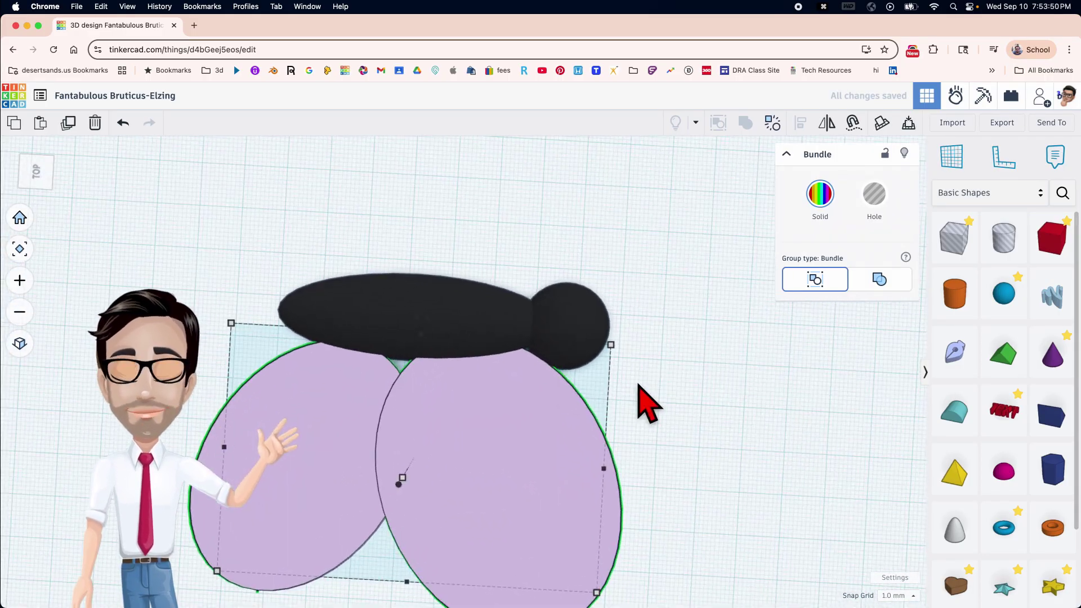
pyautogui.press('Left')
pyautogui.press('Left')
pyautogui.press('Left')
pyautogui.press('Left')
pyautogui.press('Left')
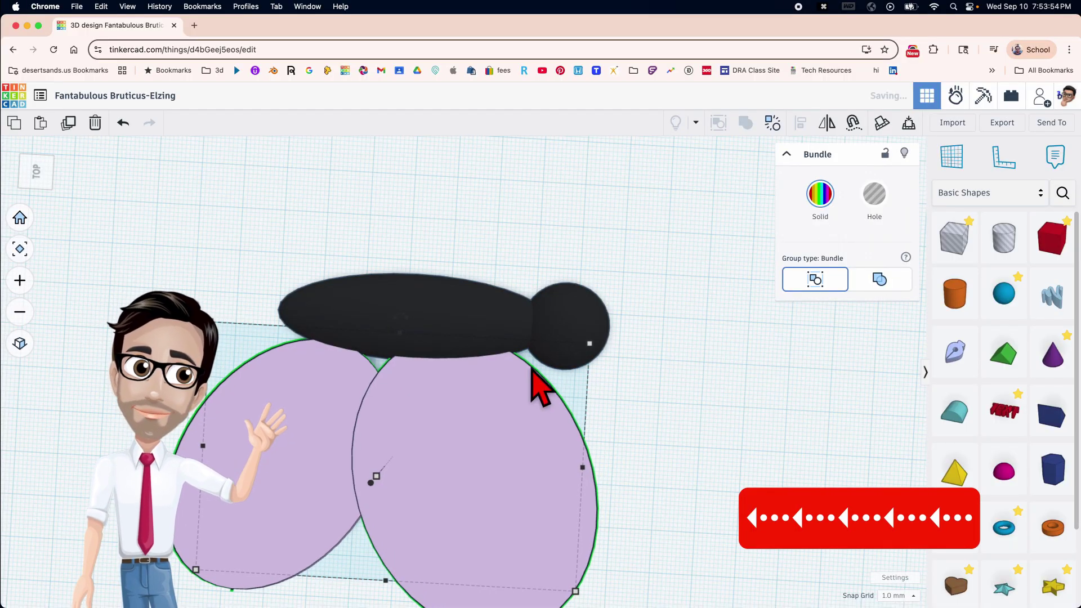
pyautogui.moveTo(533, 367); pyautogui.dragTo(548, 348, button='right')
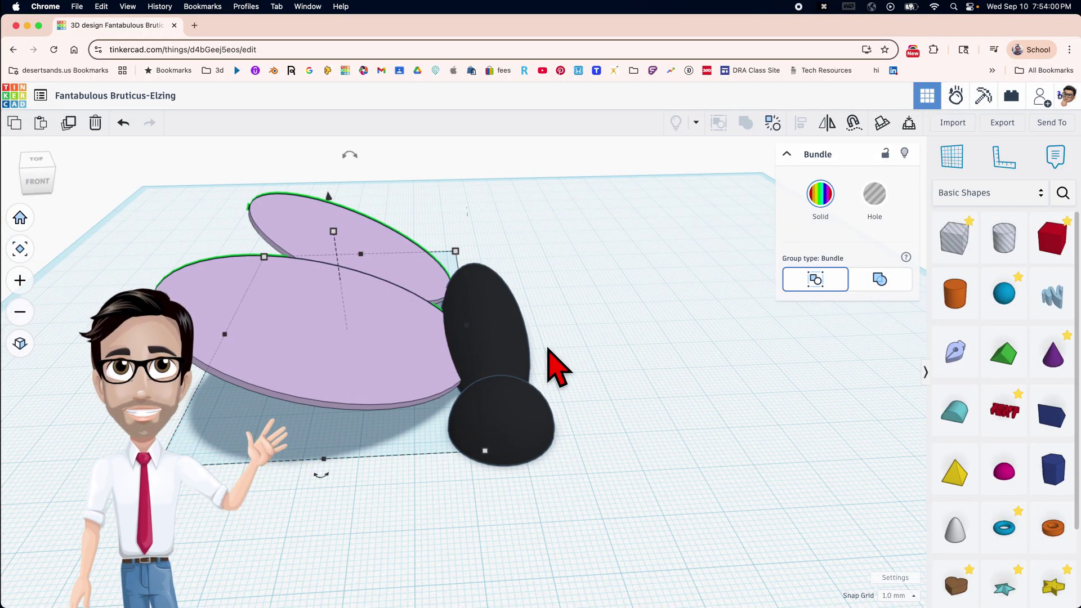
# Duplicate the wing bundle in place and mirror the copy left to right
pyautogui.click(198, 217)
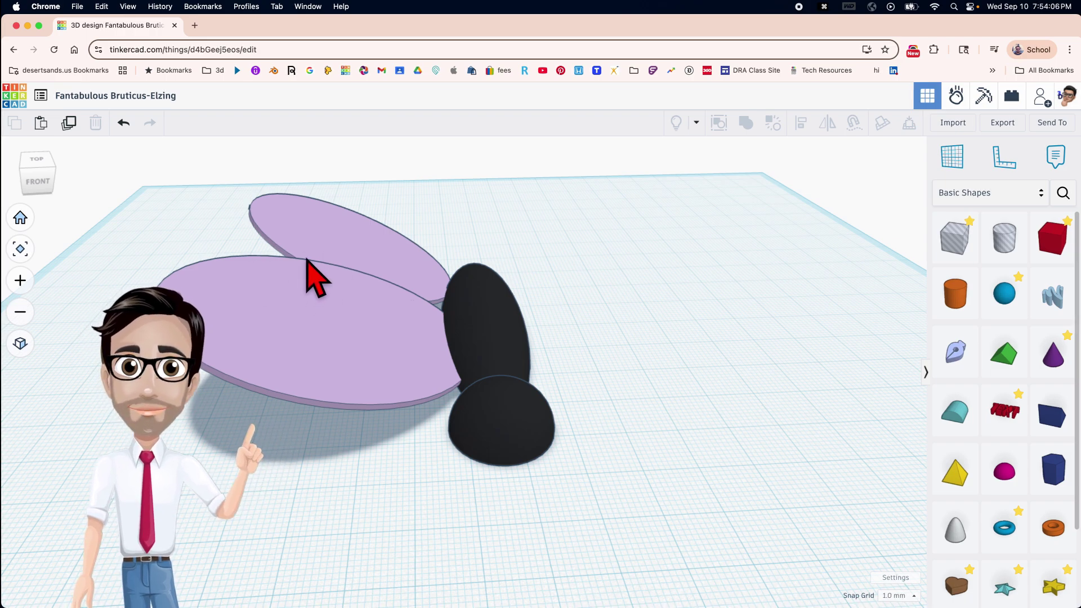
pyautogui.click(314, 231)
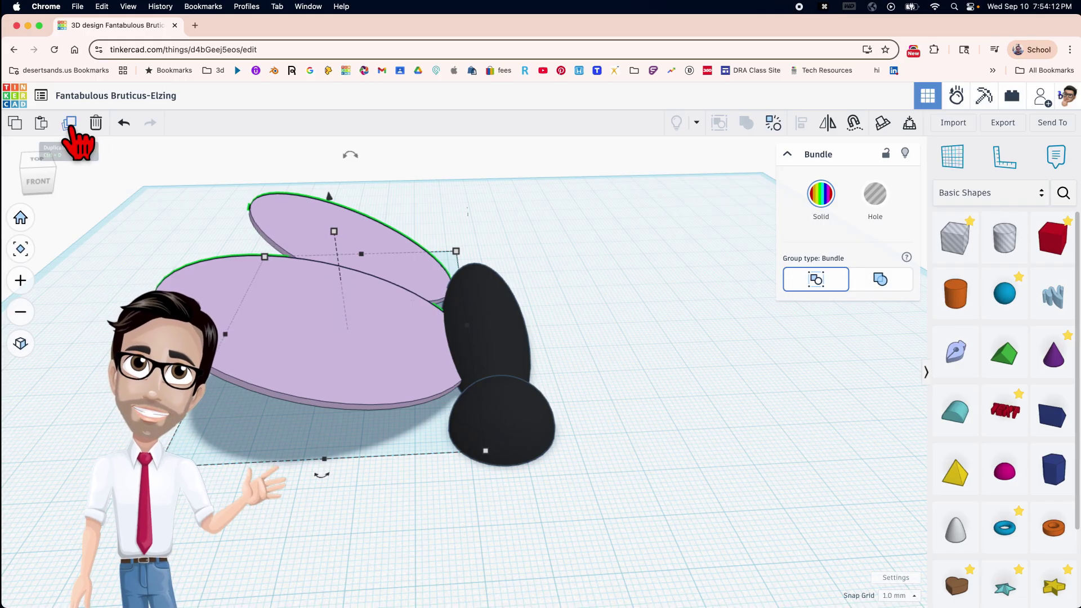
pyautogui.press('super+d')
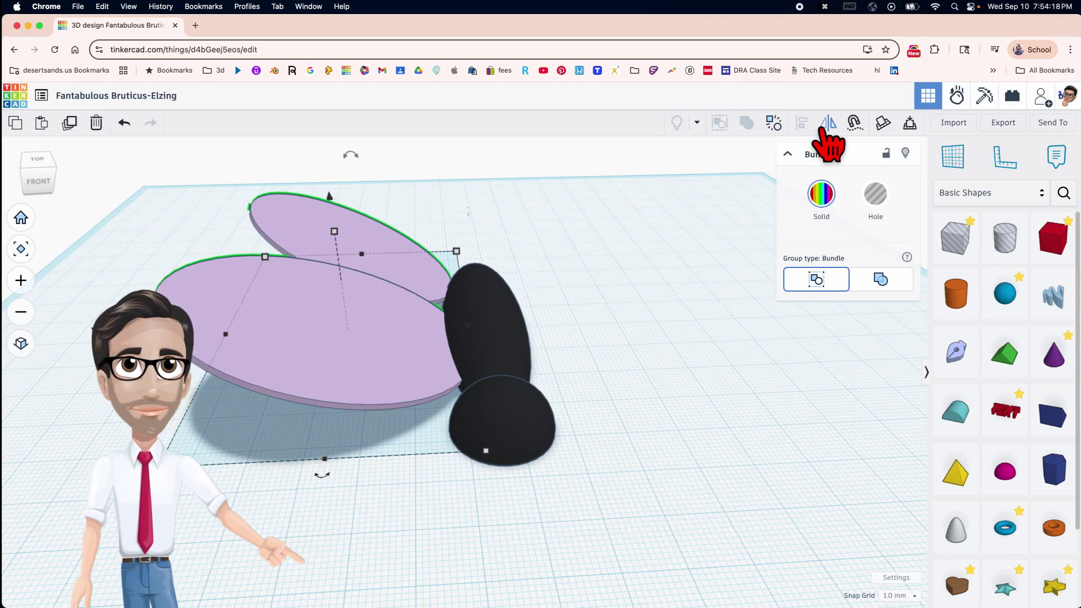
pyautogui.press('m')
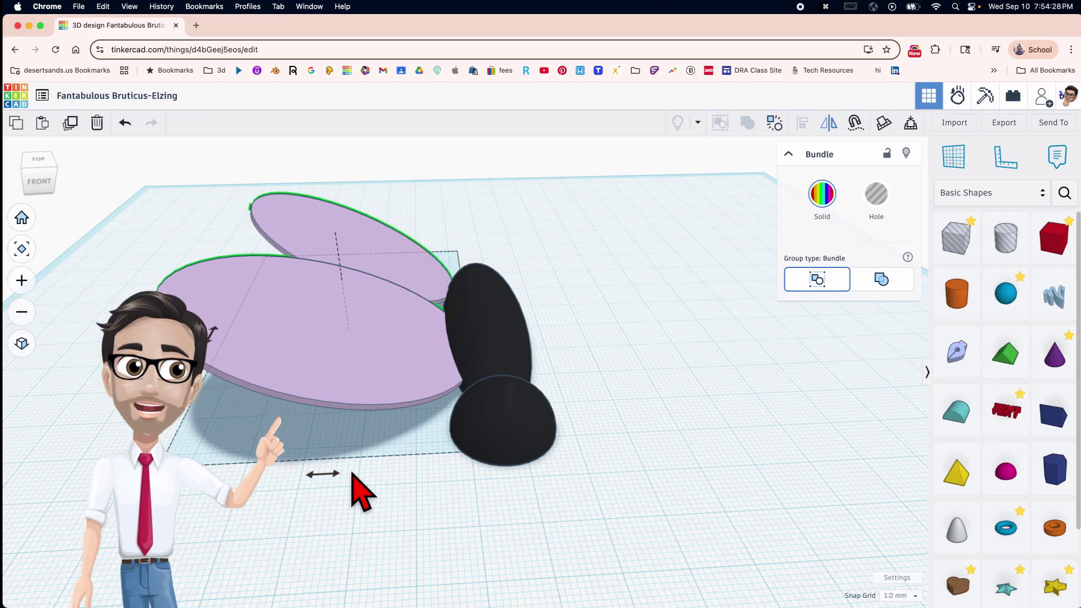
pyautogui.click(323, 475)
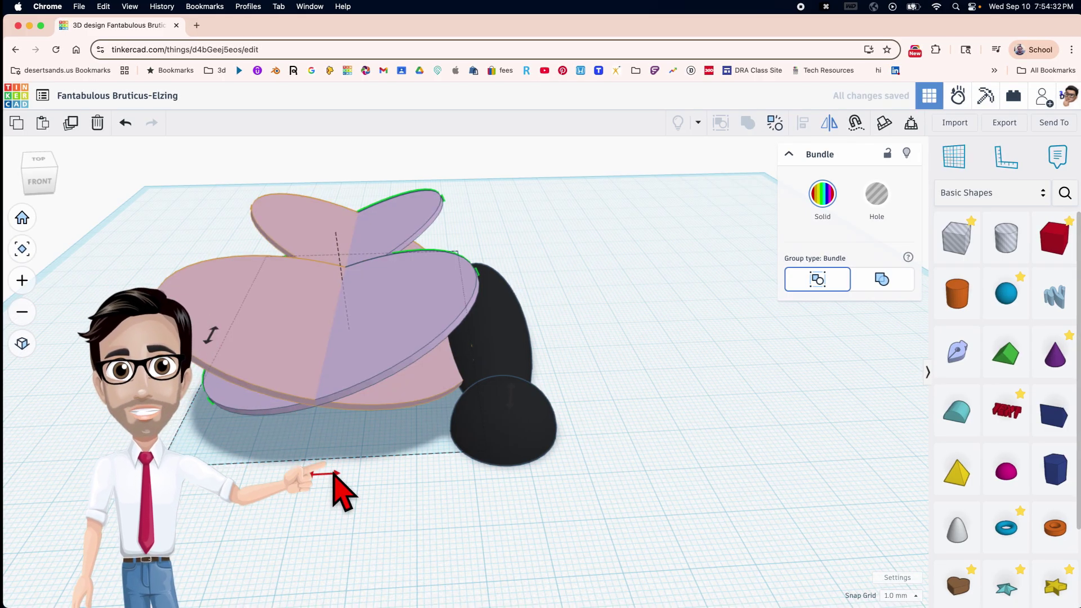
pyautogui.click(334, 475)
# Move the mirrored wing bundle across the body to its opposite side in large steps
pyautogui.hotkey('shift', 'Right')
pyautogui.hotkey('shift', 'Right')
pyautogui.hotkey('shift', 'Right')
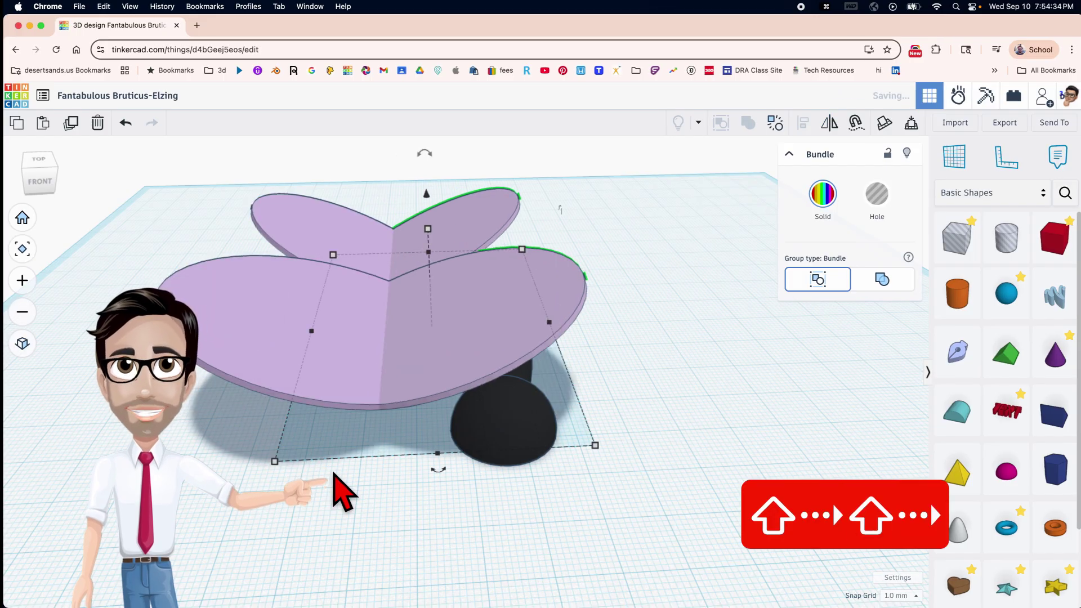
pyautogui.hotkey('shift', 'Right')
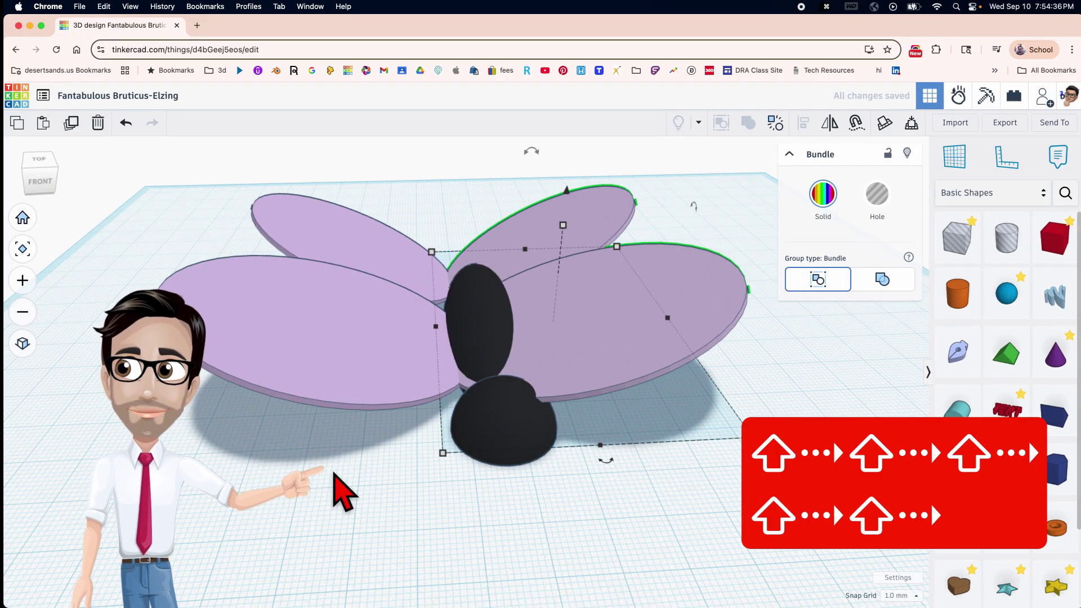
pyautogui.hotkey('shift', 'Right')
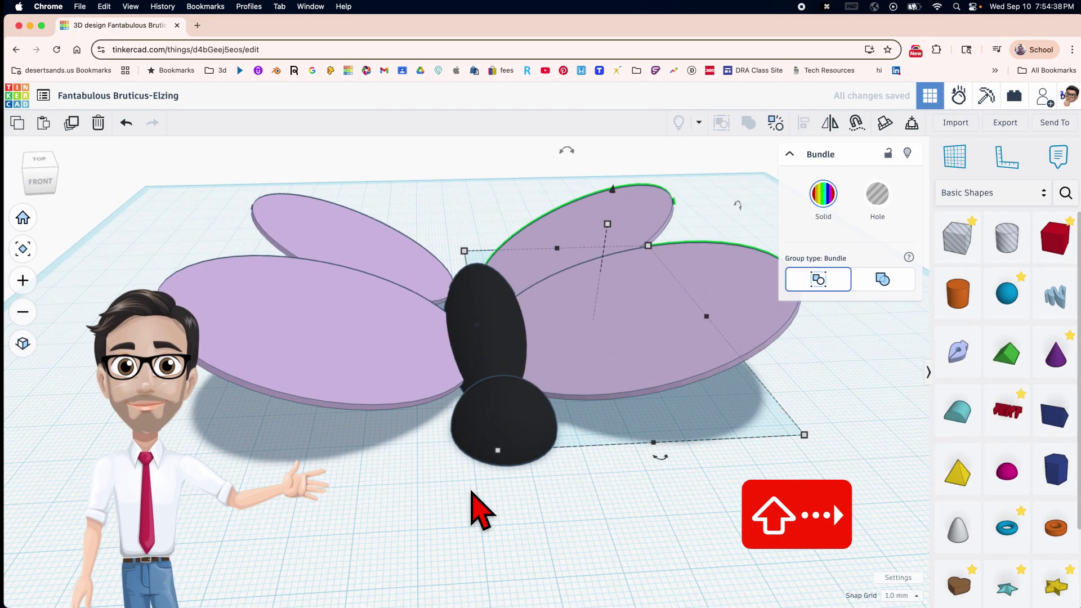
pyautogui.hotkey('shift', 'Right')
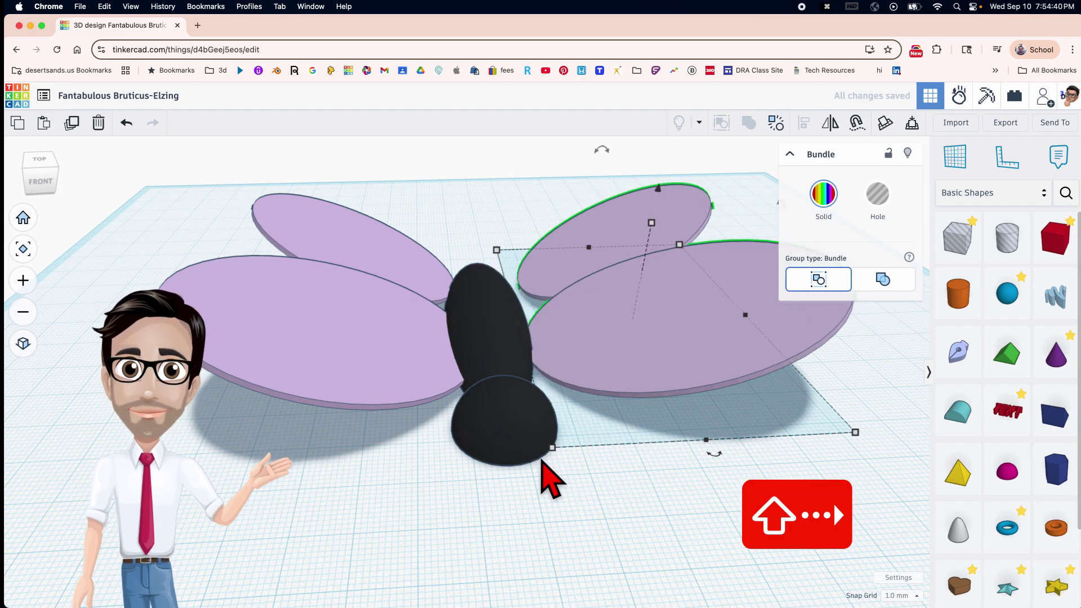
# Move the mirrored wing bundle 5 mm toward the body so both of its wings overlap the body
pyautogui.scroll(4, 542, 453)
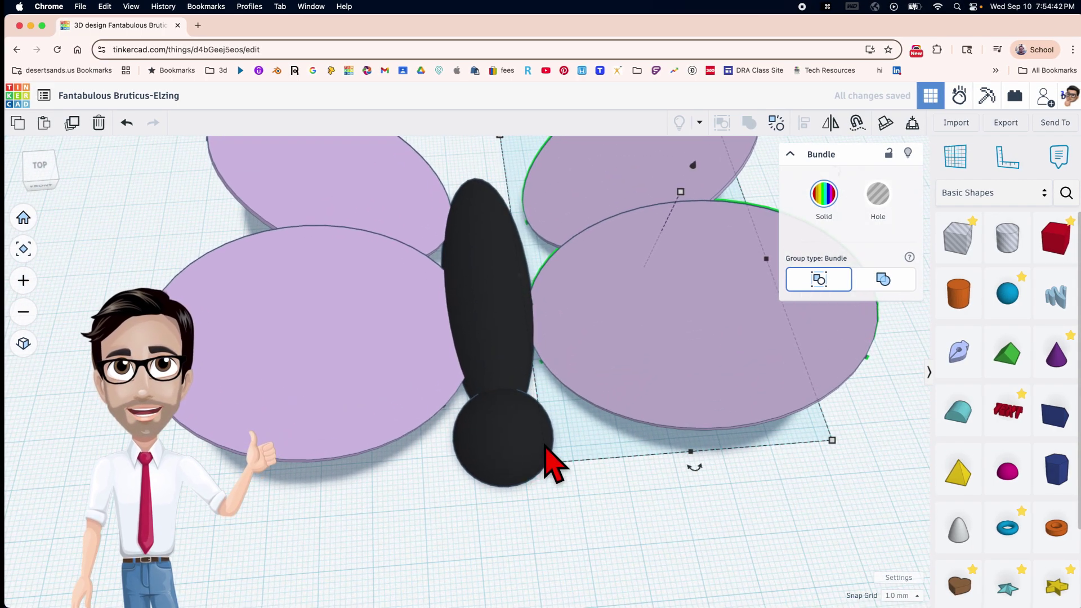
pyautogui.press('Left')
pyautogui.press('Left')
pyautogui.press('Left')
pyautogui.press('Left')
pyautogui.press('Left')
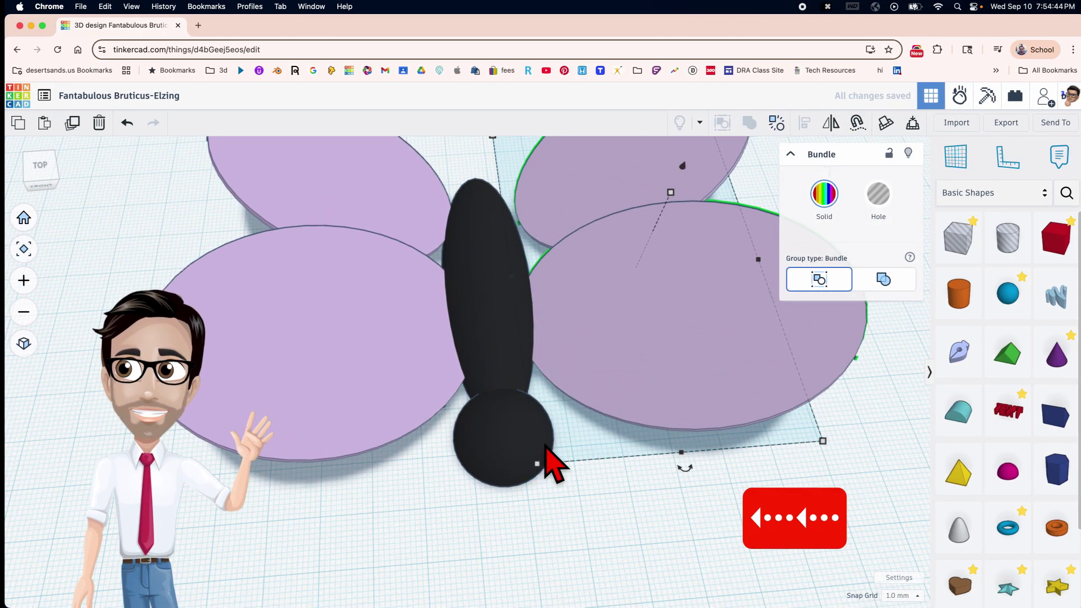
pyautogui.click(530, 401)
pyautogui.scroll(-3, 529, 401)
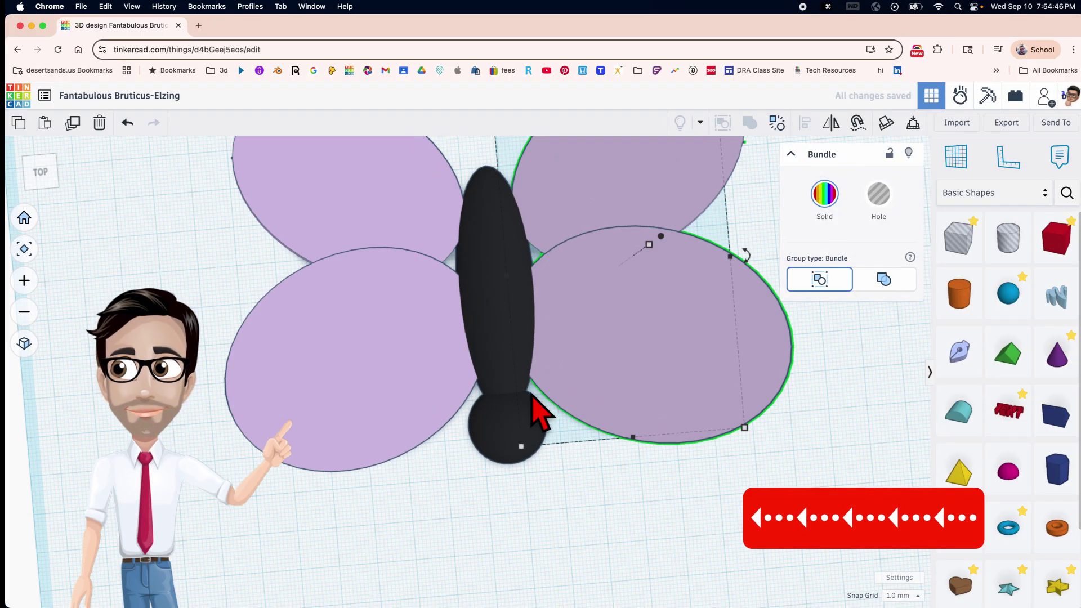
pyautogui.click(529, 426)
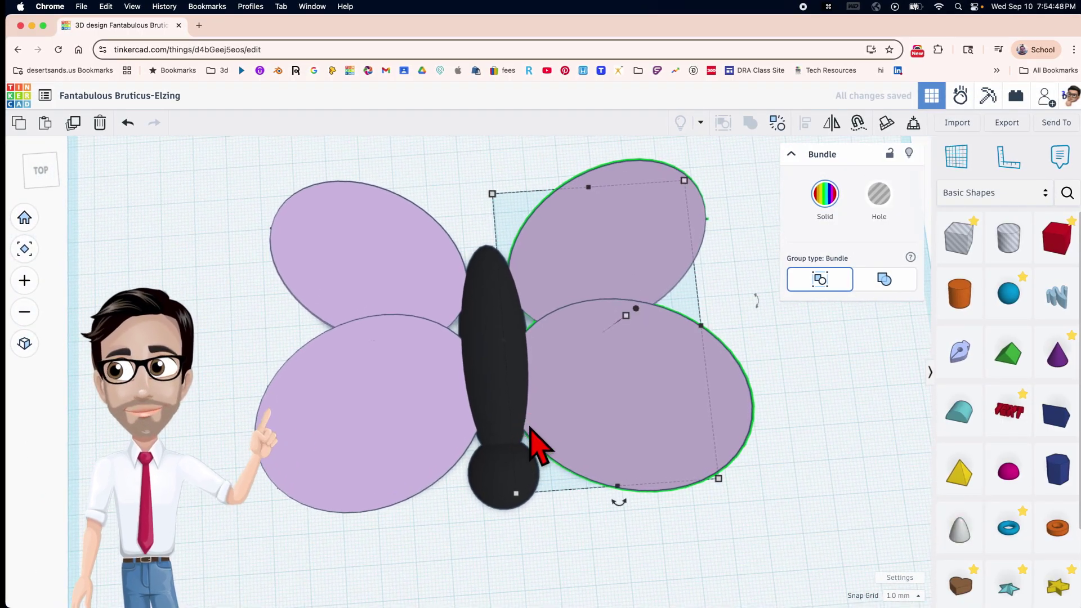
pyautogui.moveTo(530, 428); pyautogui.dragTo(565, 463, button='right')
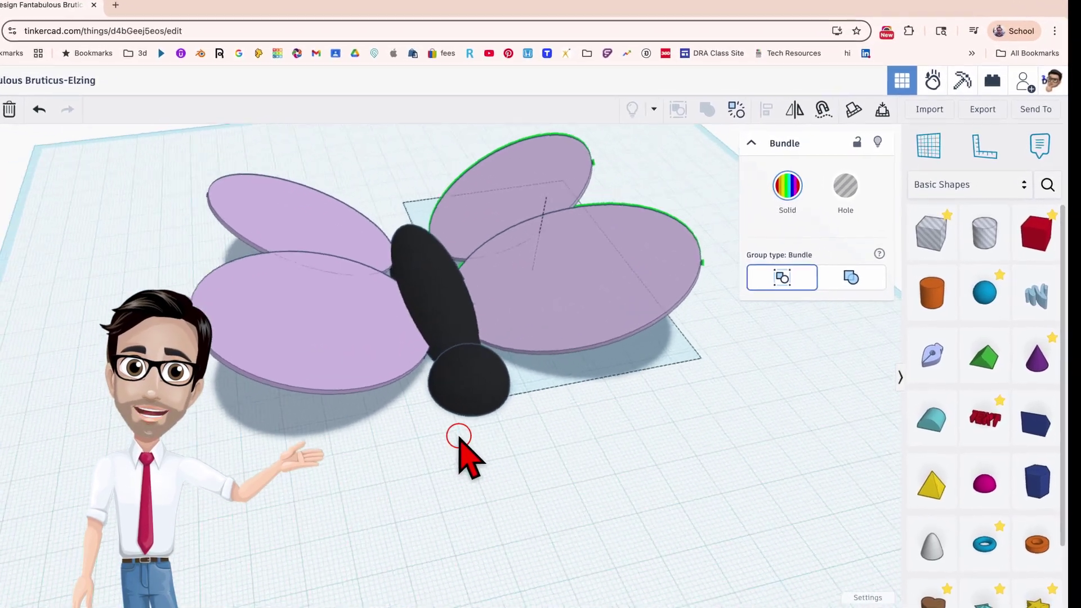
# Place a Scribble shape on the workplane in front of the butterfly's head
pyautogui.moveTo(1050, 318)
pyautogui.mouseDown()
pyautogui.moveTo(411, 496)
pyautogui.moveTo(346, 492)
pyautogui.mouseUp()
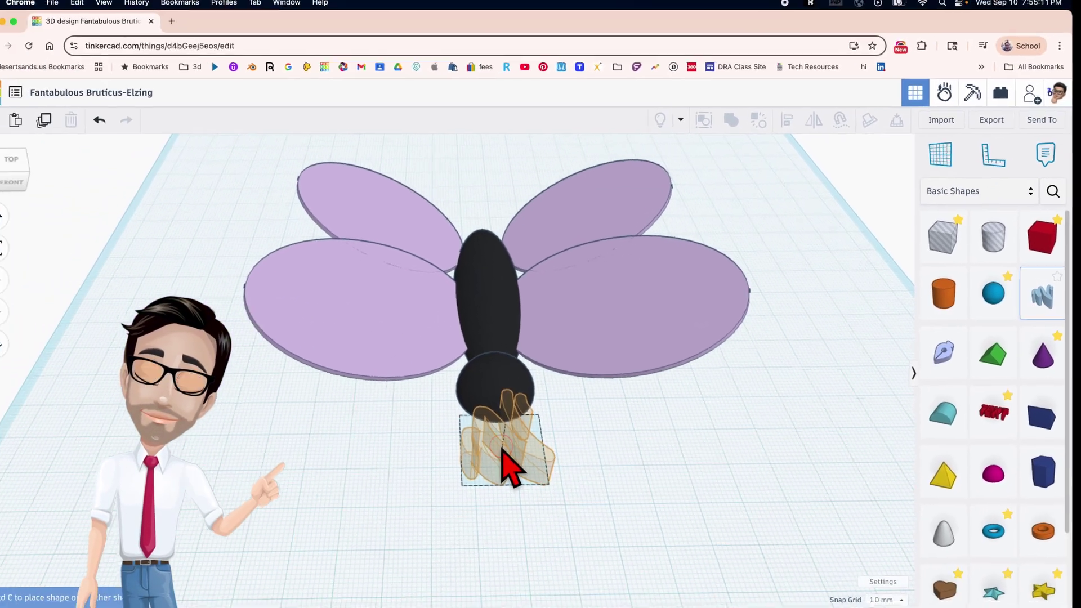
pyautogui.click(504, 450)
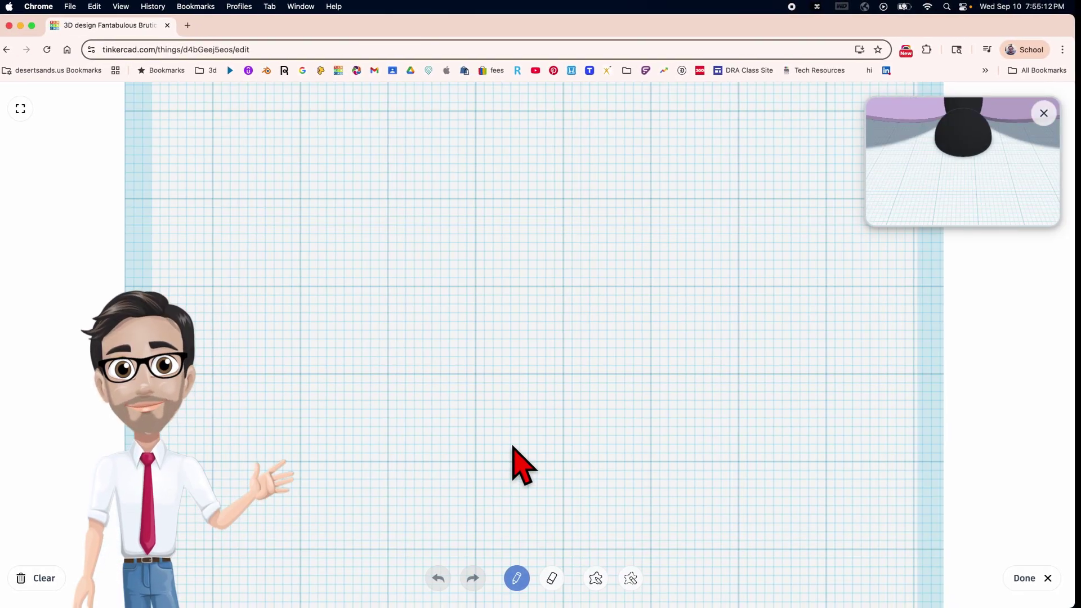
pyautogui.moveTo(525, 437)
pyautogui.mouseDown()
pyautogui.moveTo(559, 231)
pyautogui.moveTo(662, 180)
pyautogui.moveTo(705, 216)
pyautogui.mouseUp()
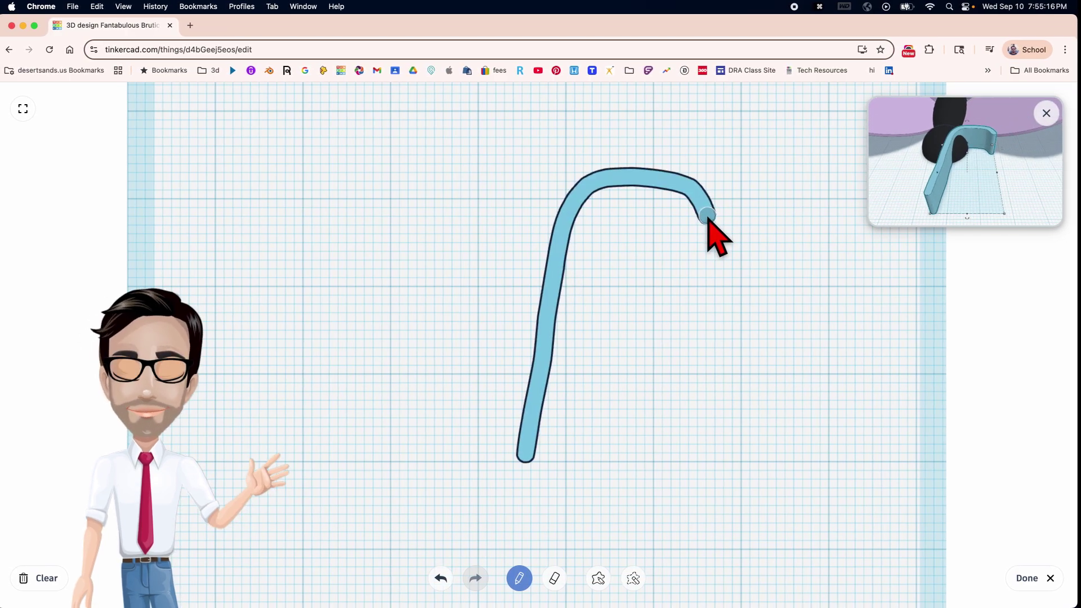
pyautogui.moveTo(708, 216); pyautogui.dragTo(709, 218)
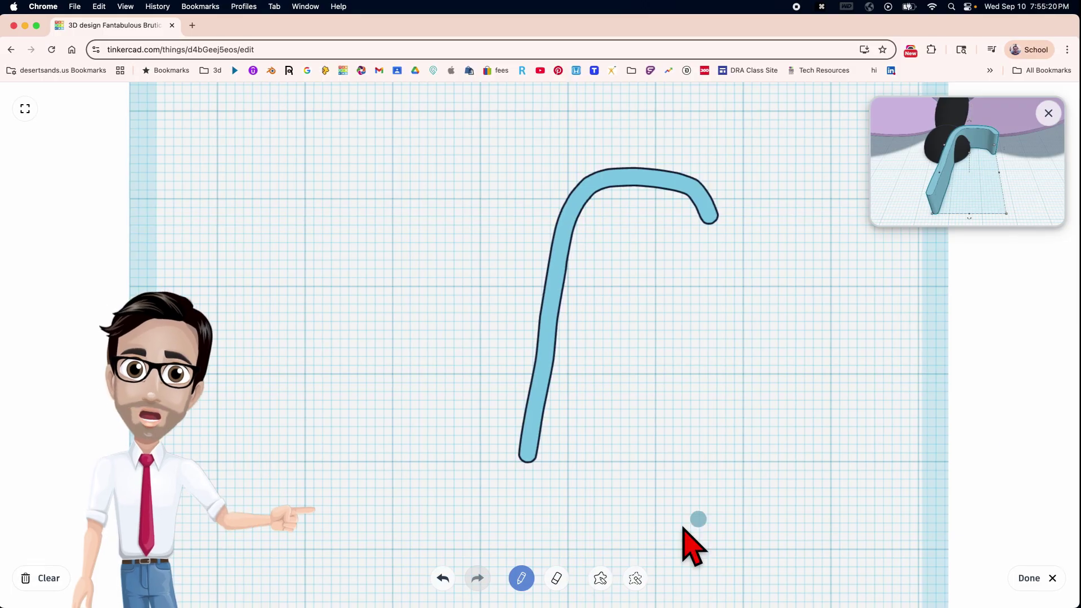
pyautogui.click(444, 579)
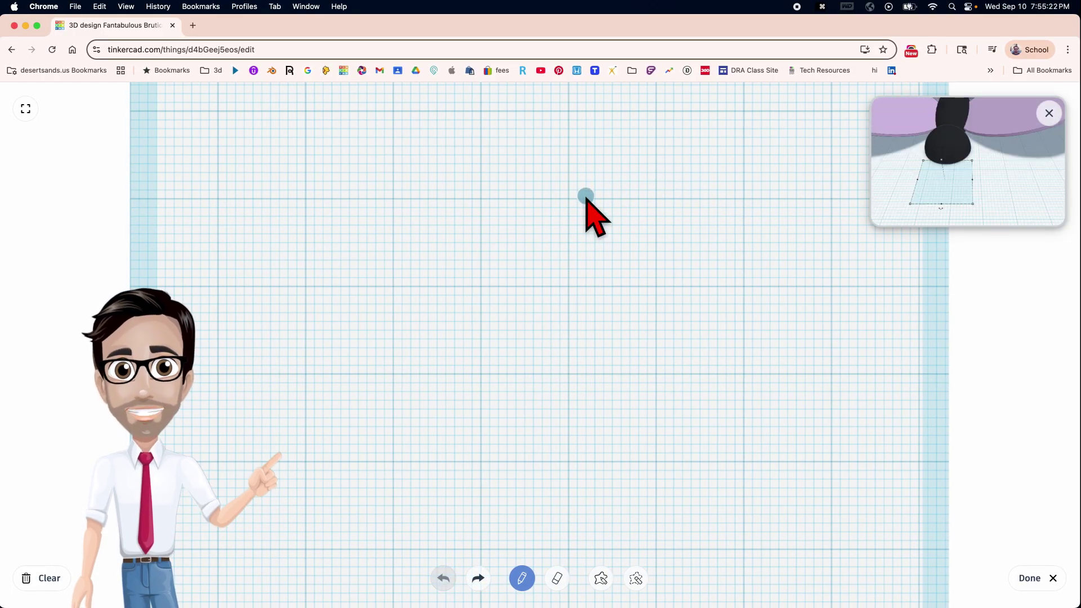
# Draw a J-shaped scribble antenna that runs away from the head and curves outward to the left, and finish the scribble
pyautogui.moveTo(574, 201); pyautogui.dragTo(565, 281)
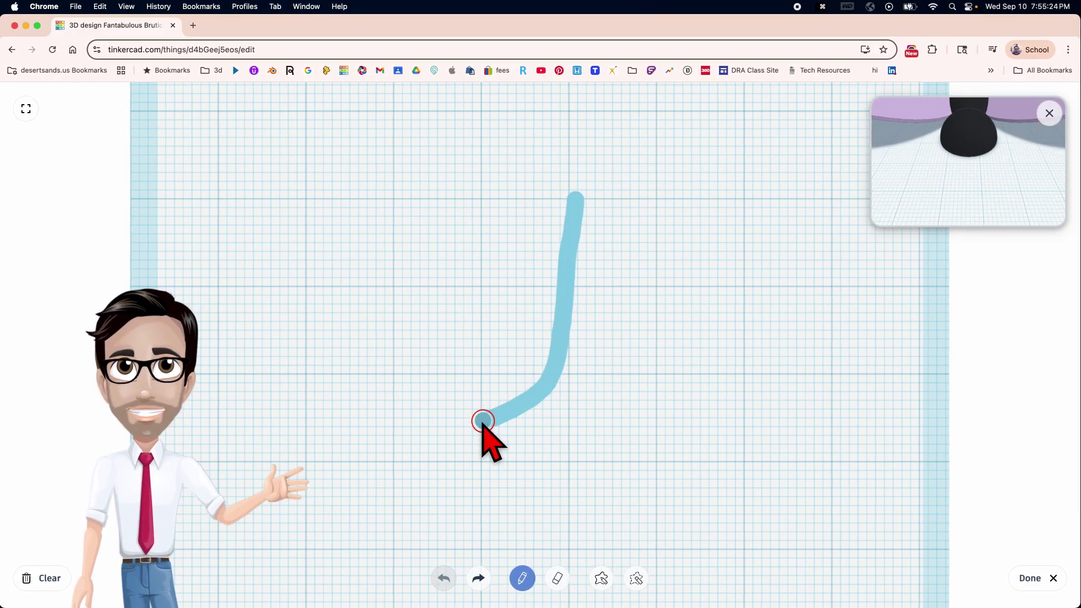
pyautogui.moveTo(483, 421); pyautogui.dragTo(445, 410)
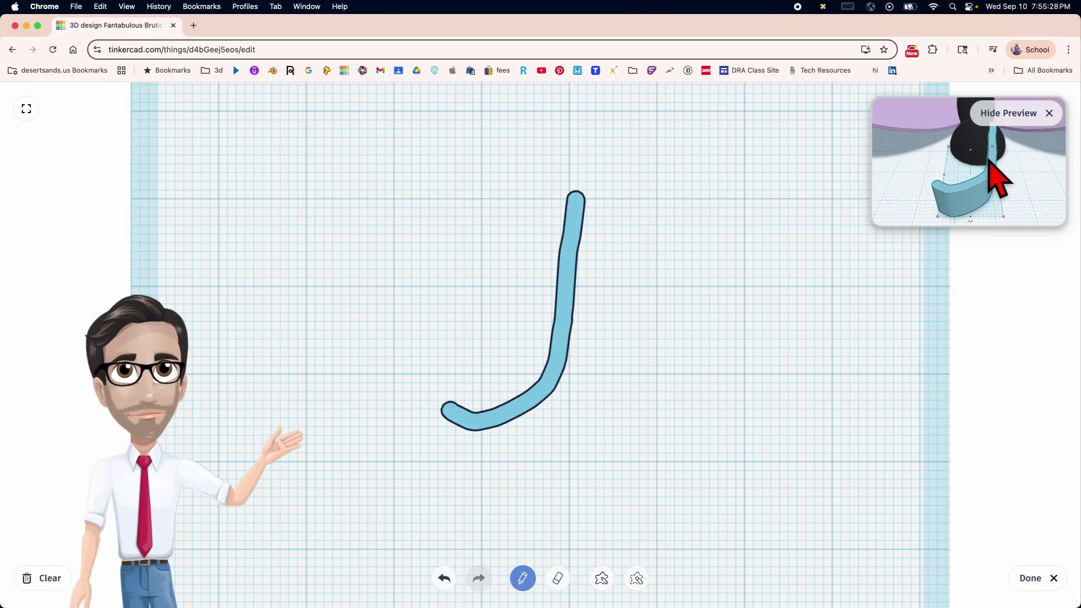
pyautogui.click(1028, 579)
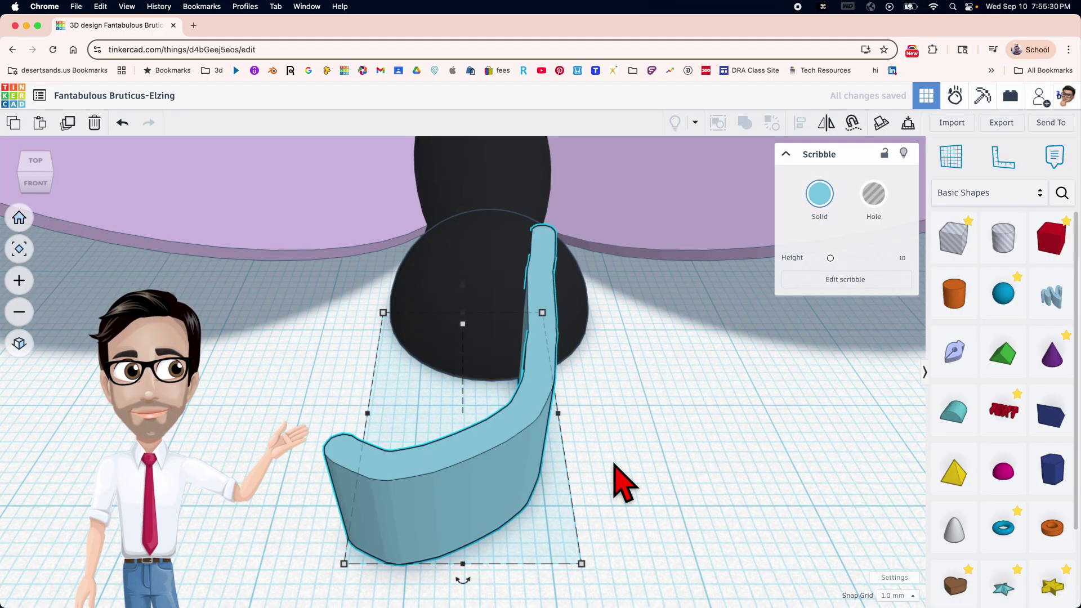
# Move the scribble antenna about 8 mm left and 2.4 mm forward, and set its height to 1 mm
pyautogui.moveTo(533, 386); pyautogui.dragTo(405, 420)
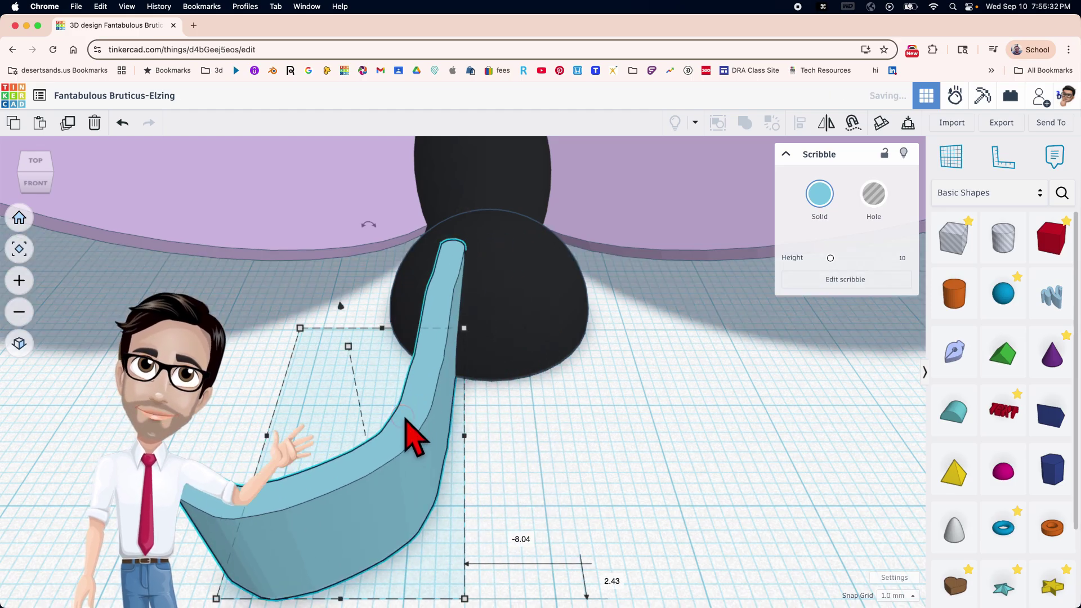
pyautogui.scroll(-8, 414, 442)
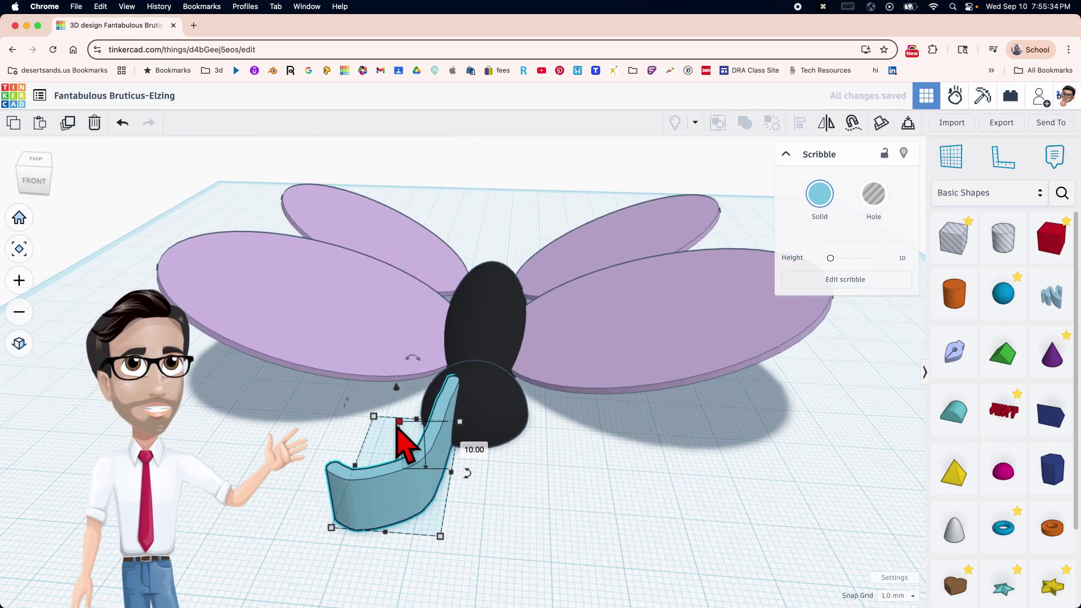
pyautogui.write('1')
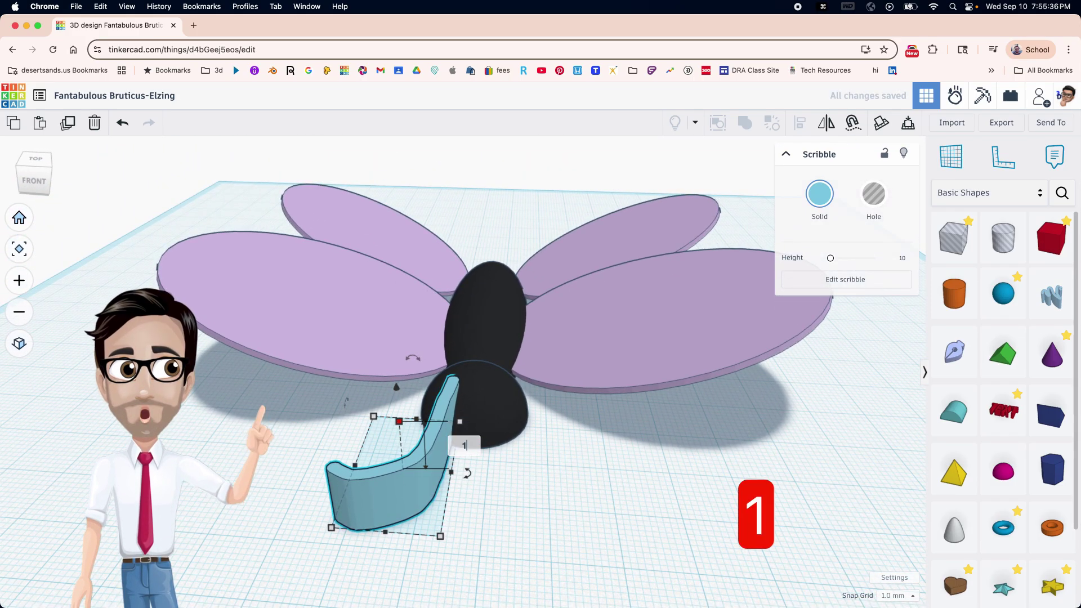
pyautogui.press('Return')
# Reposition the scribble antenna so its straight end tucks into the front left edge of the head
pyautogui.moveTo(466, 536)
pyautogui.mouseDown(button='right')
pyautogui.moveTo(519, 458)
pyautogui.moveTo(426, 431)
pyautogui.moveTo(443, 451)
pyautogui.moveTo(445, 403)
pyautogui.mouseUp(button='right')
pyautogui.scroll(-5, 443, 451)
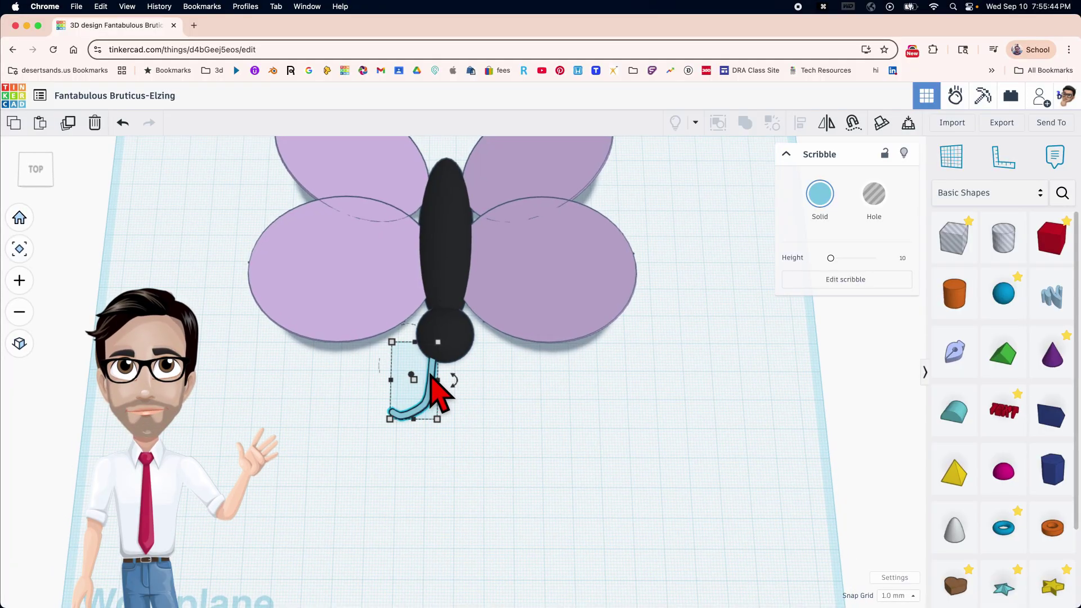
pyautogui.moveTo(432, 381); pyautogui.dragTo(412, 398)
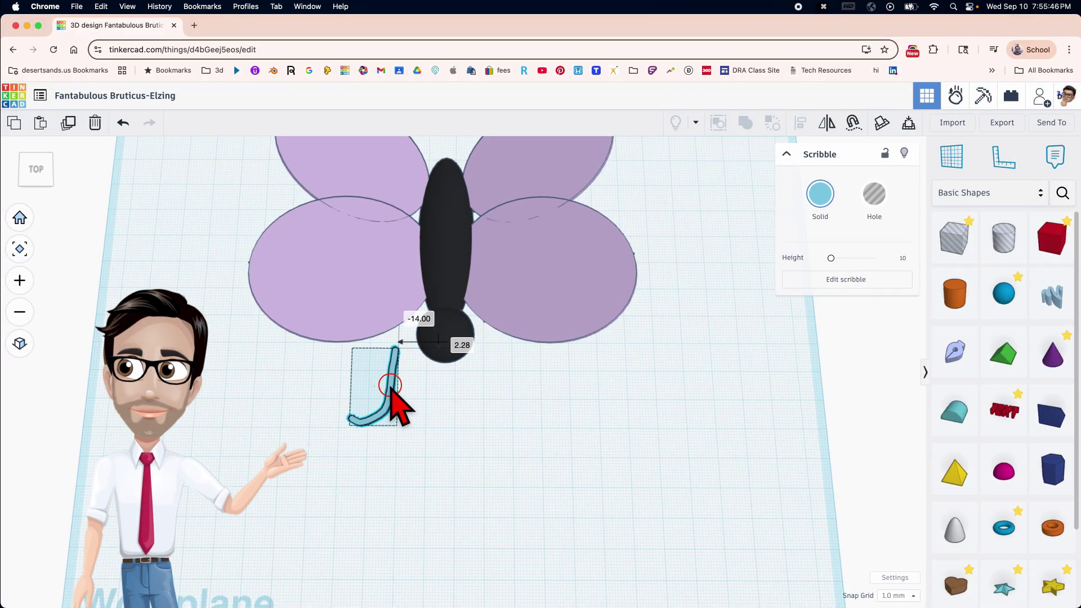
pyautogui.scroll(5, 396, 401)
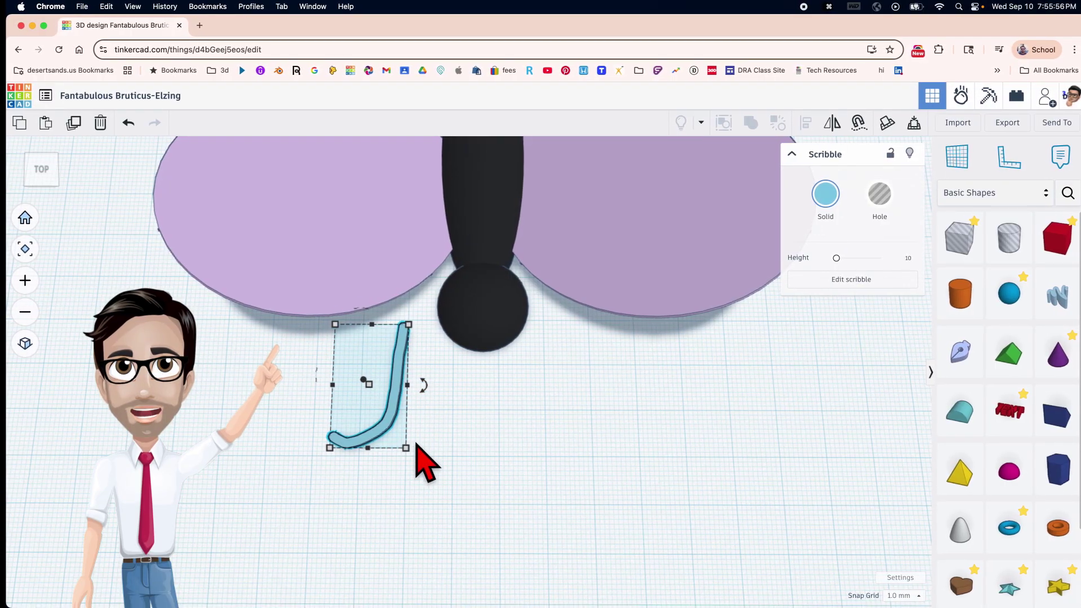
pyautogui.moveTo(392, 426); pyautogui.dragTo(446, 435)
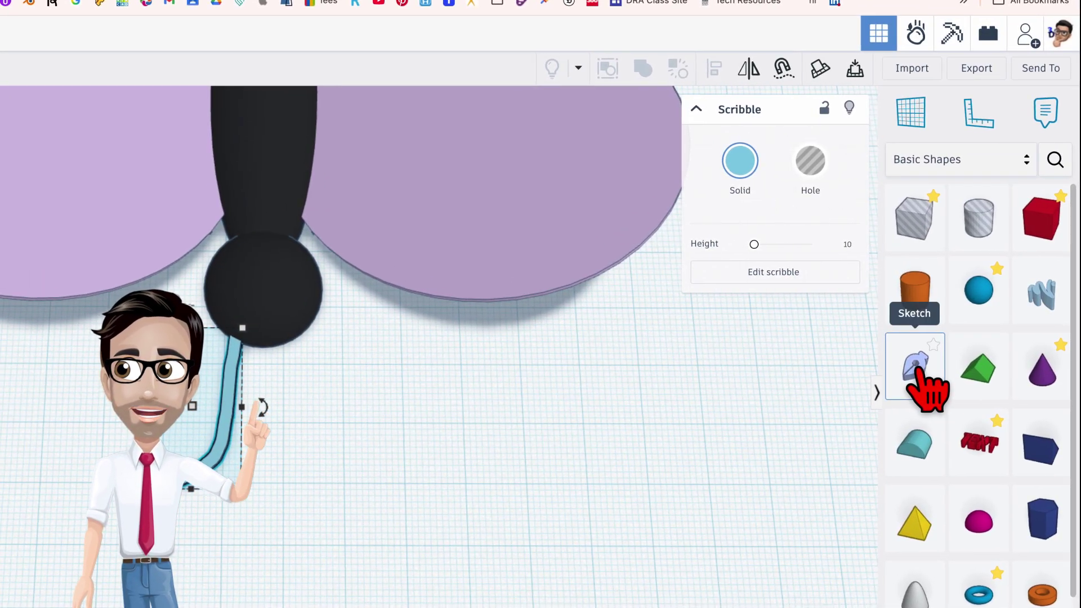
# Place a Sketch shape on the workplane to the right of the scribble antenna, with the head and antenna in view
pyautogui.click(919, 369)
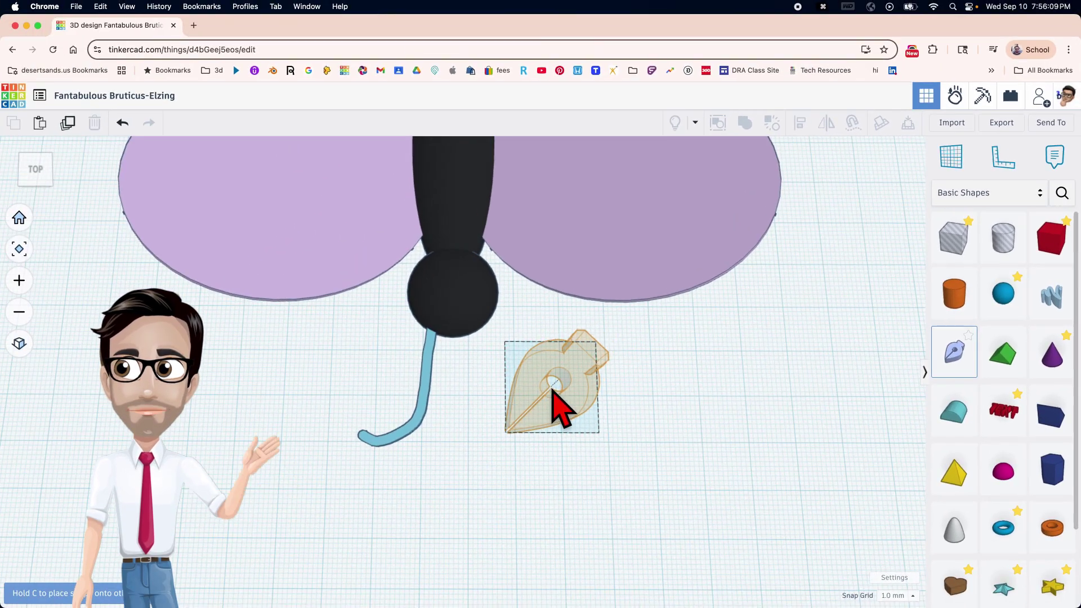
pyautogui.click(553, 390)
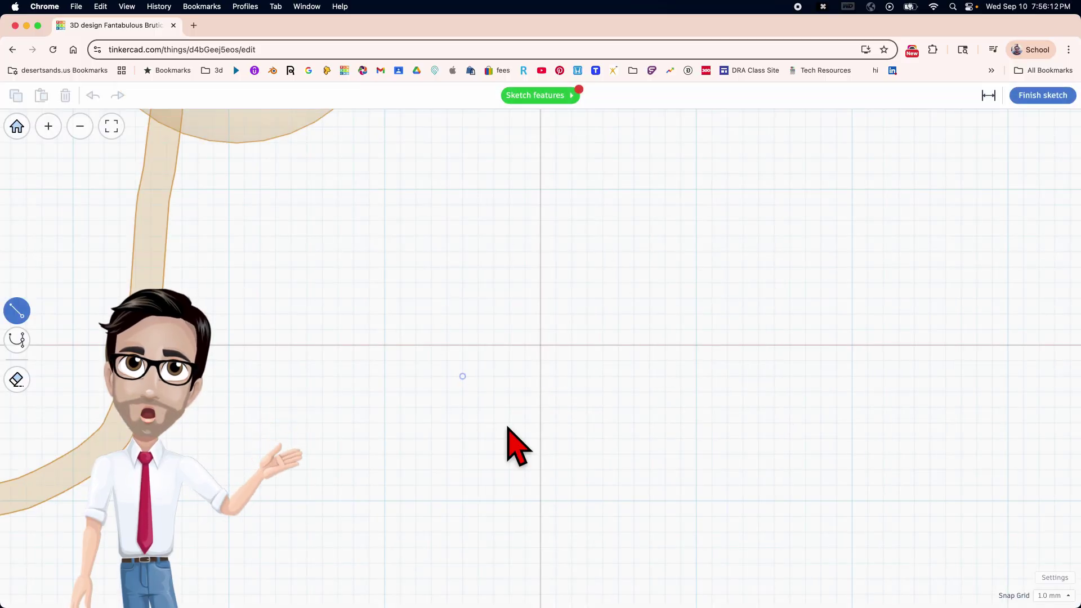
pyautogui.scroll(-5, 496, 370)
pyautogui.scroll(-3, 496, 370)
pyautogui.scroll(3, 495, 370)
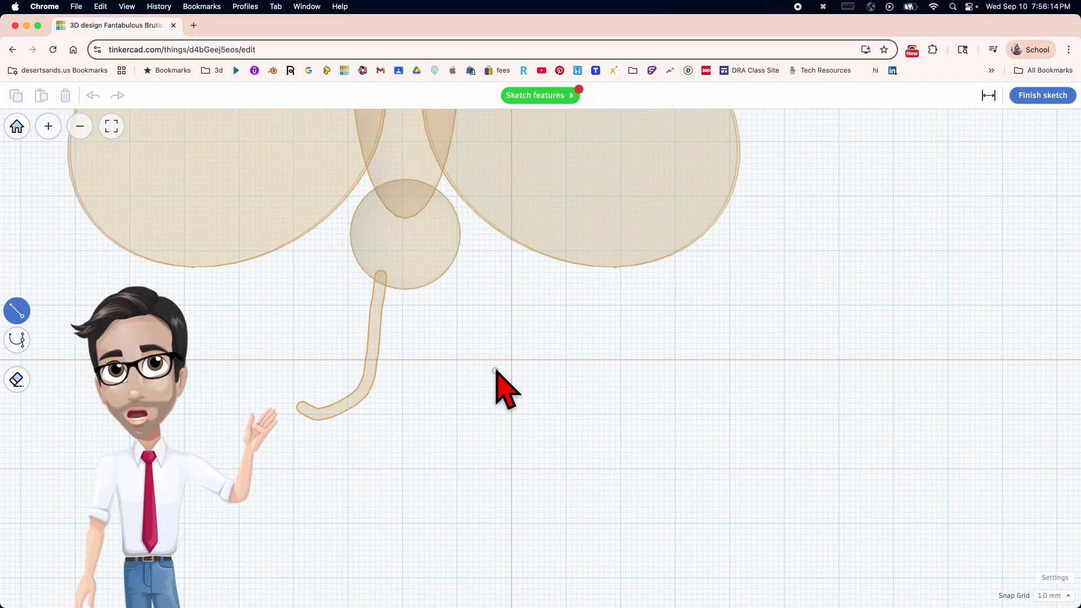
pyautogui.scroll(1, 484, 369)
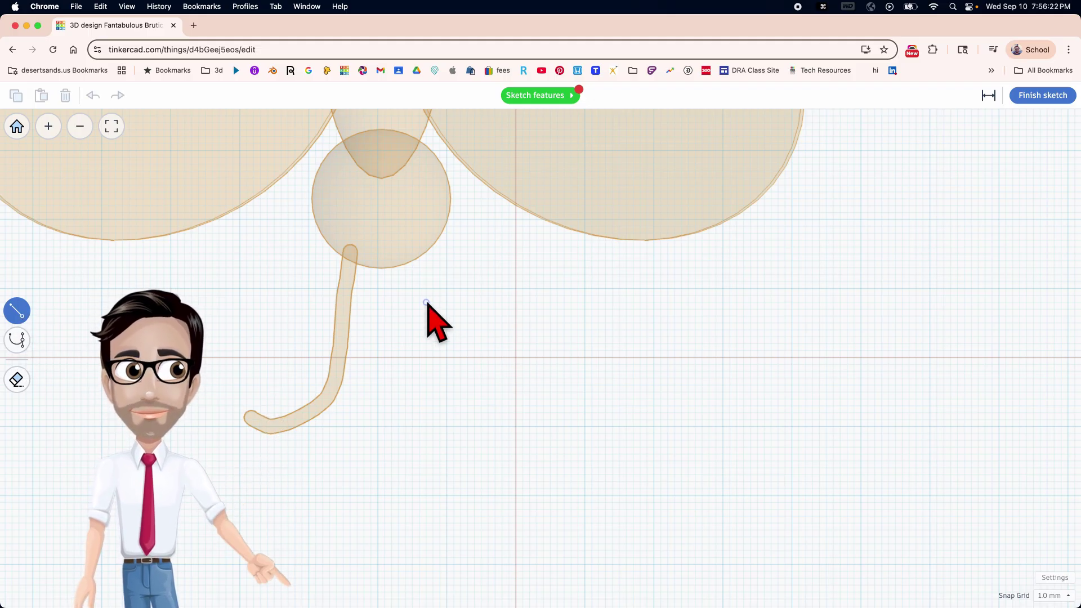
# Sketch the second antenna's outer edge from inside the head, with a 7 mm first segment, straight down and curving outward to the right
pyautogui.click(392, 254)
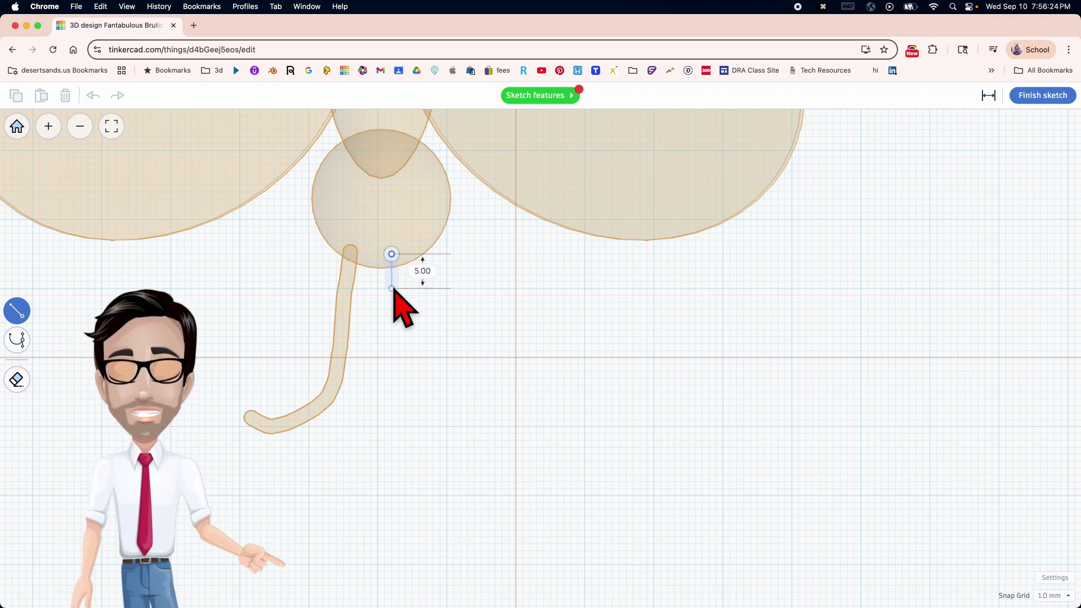
pyautogui.click(391, 302)
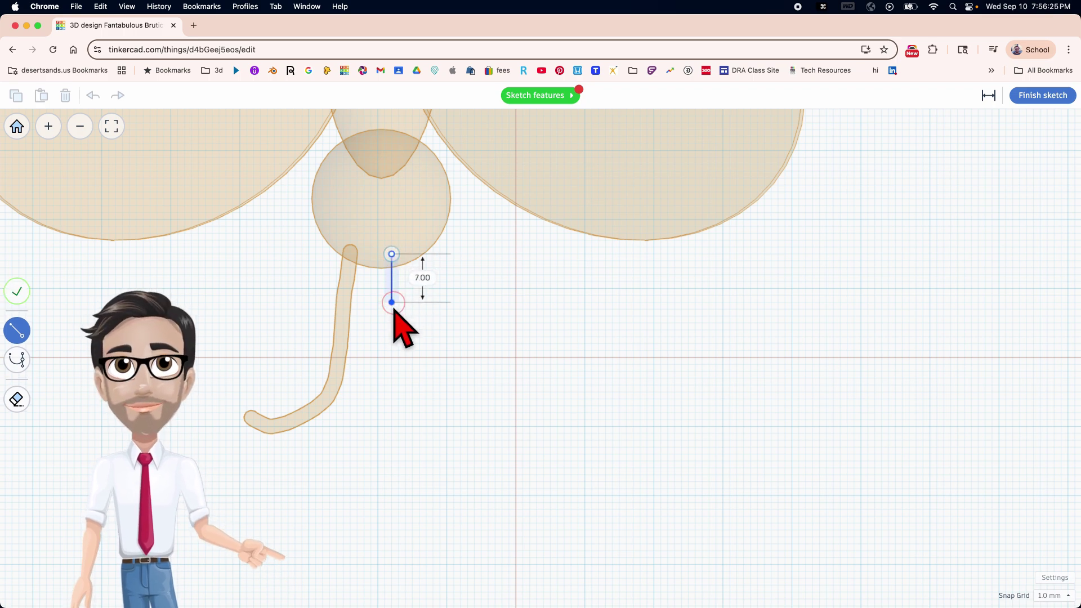
pyautogui.click(392, 372)
pyautogui.click(398, 406)
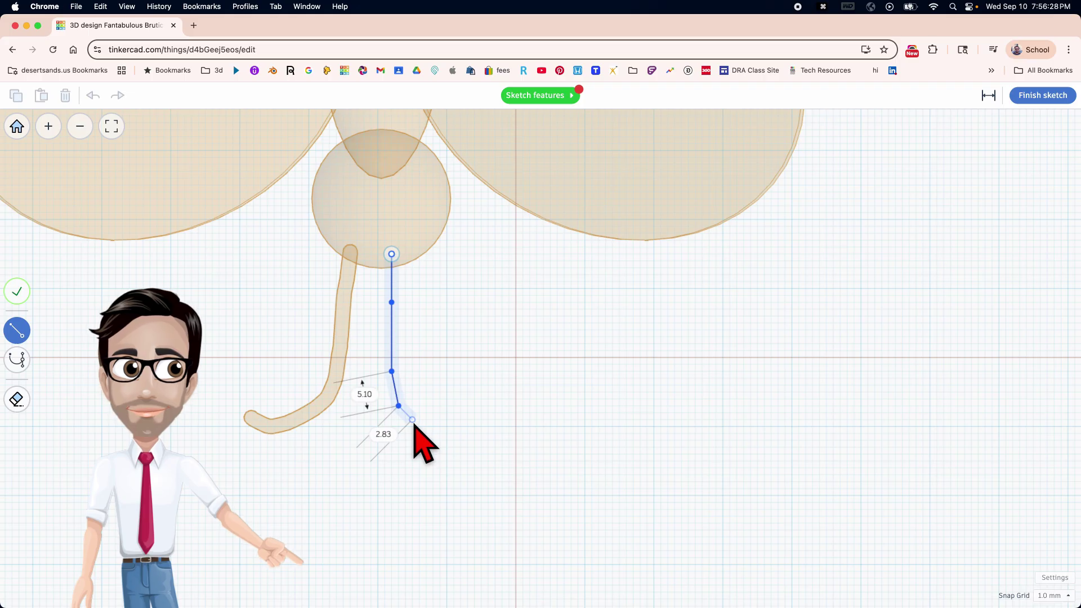
pyautogui.click(412, 420)
pyautogui.click(440, 433)
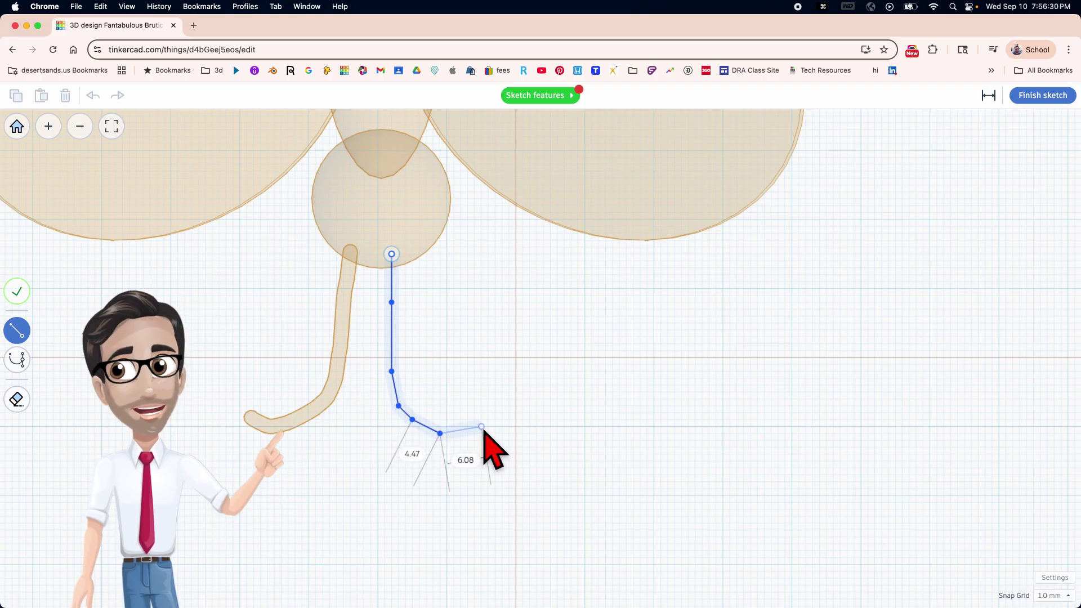
pyautogui.click(488, 412)
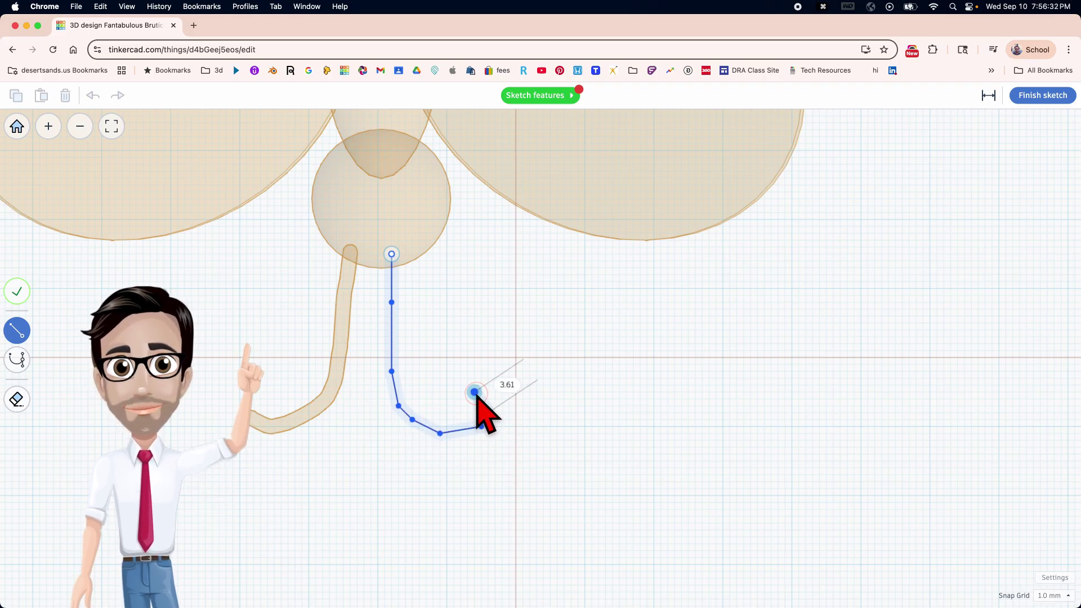
# Sketch the antenna's tip and inner edge back to the head, closing the outline at about 14 mm wide and 26 mm long
pyautogui.click(475, 392)
pyautogui.click(460, 405)
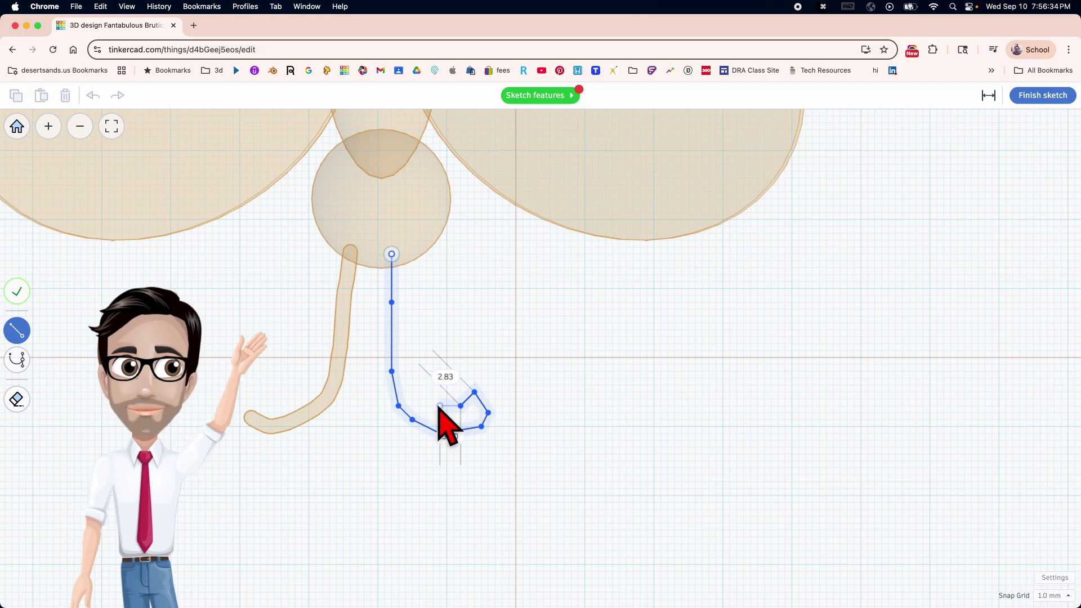
pyautogui.click(433, 405)
pyautogui.click(419, 392)
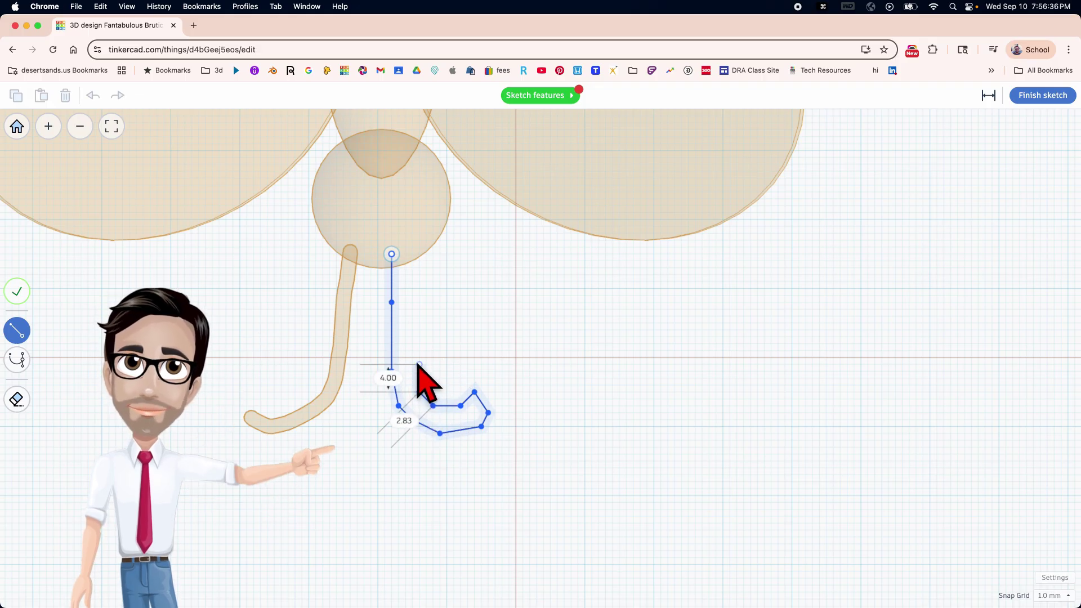
pyautogui.click(419, 357)
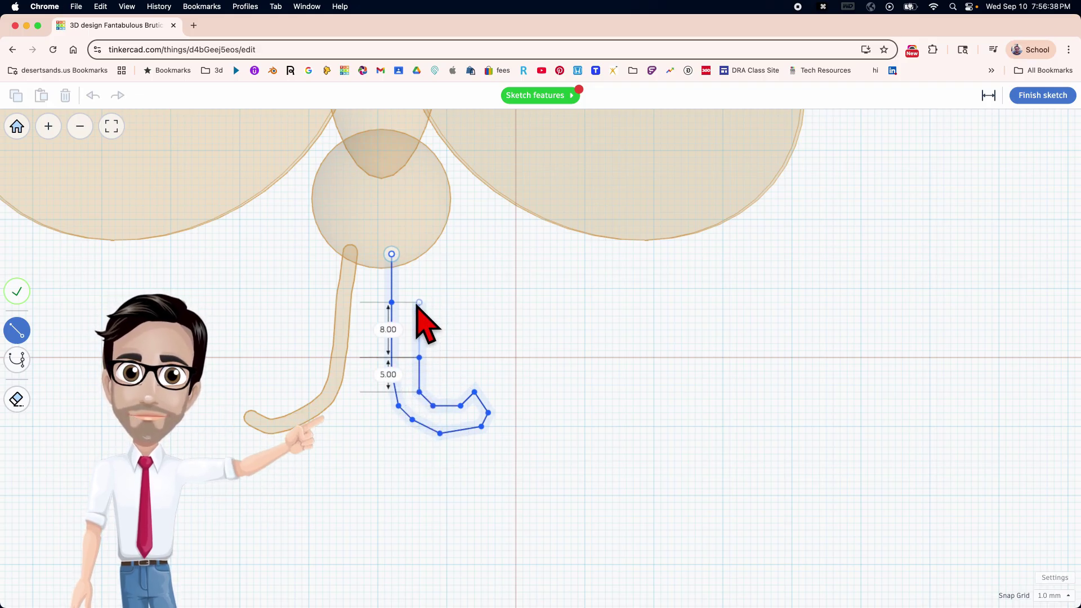
pyautogui.click(412, 254)
pyautogui.click(391, 254)
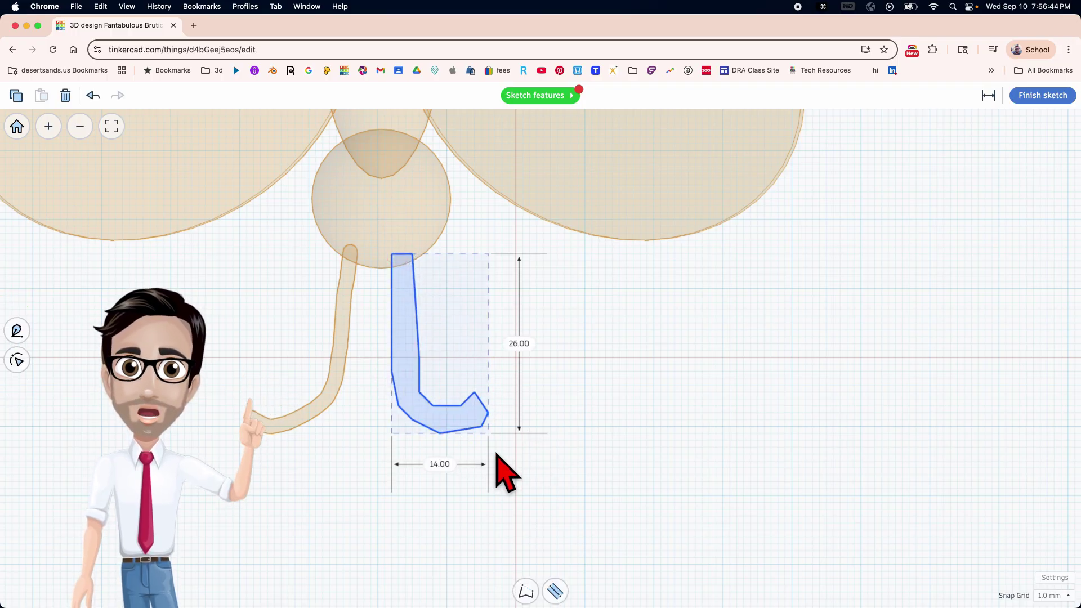
# Select all points of the antenna outline and convert them to smooth curves
pyautogui.click(19, 361)
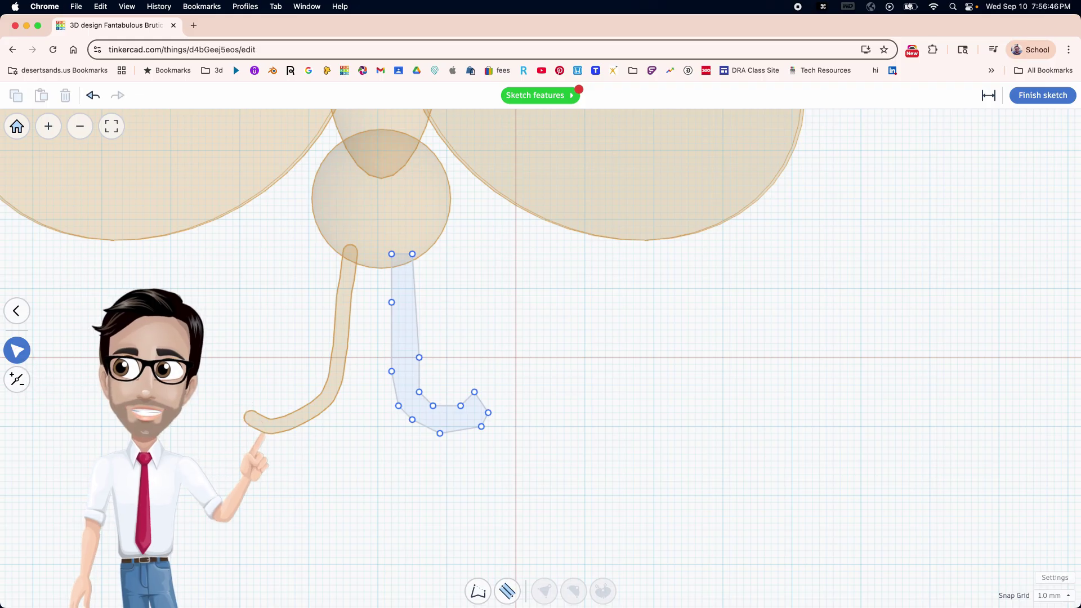
pyautogui.click(440, 433)
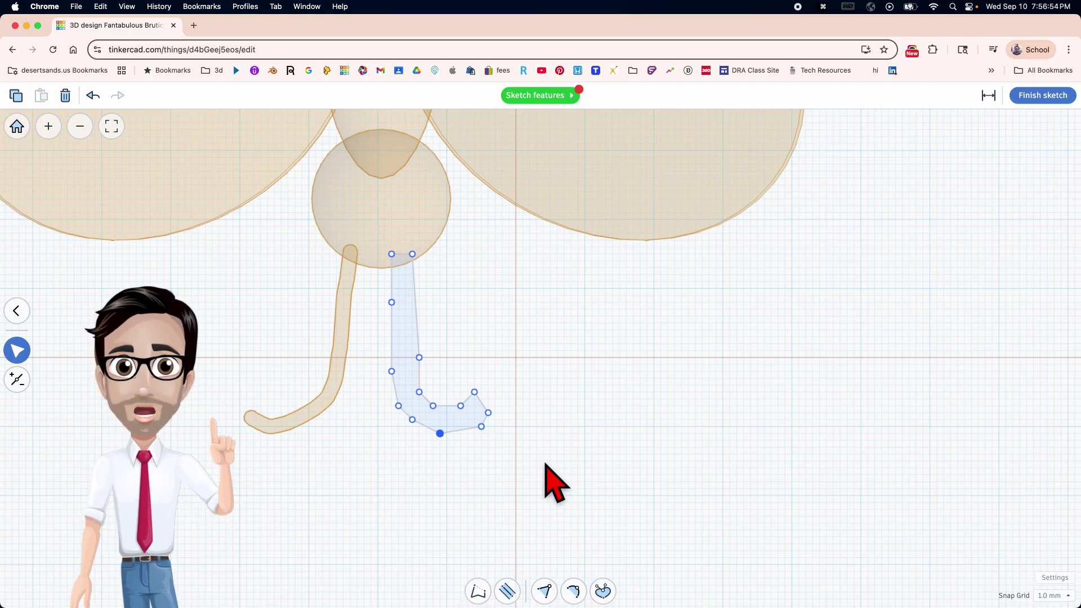
pyautogui.press('super+a')
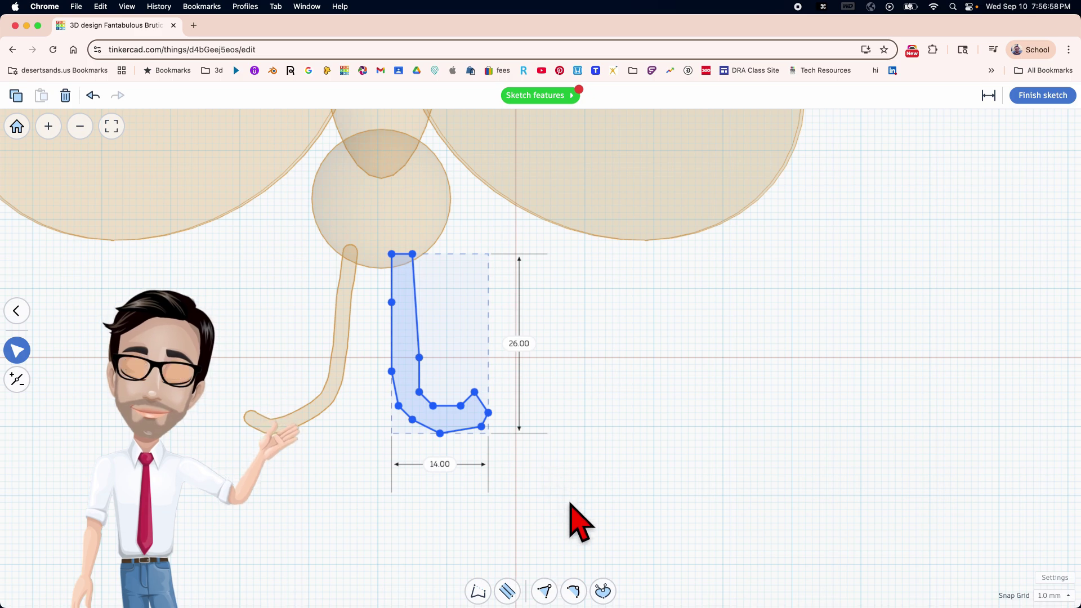
pyautogui.click(573, 590)
pyautogui.click(574, 590)
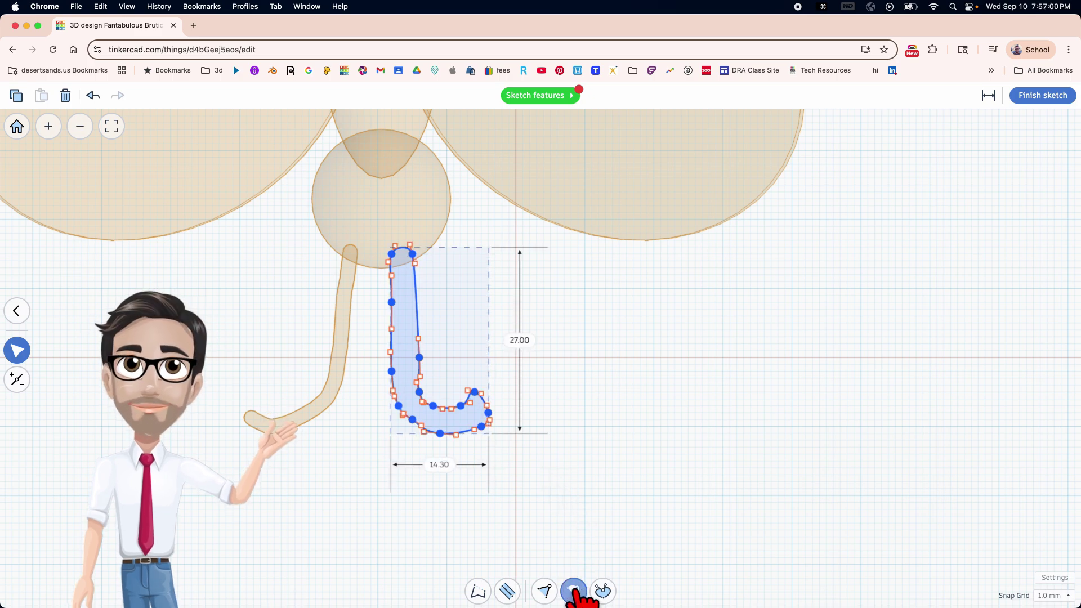
pyautogui.click(503, 483)
# Move the outline point at the antenna's lower outer bend 1 mm down, away from the head
pyautogui.click(481, 427)
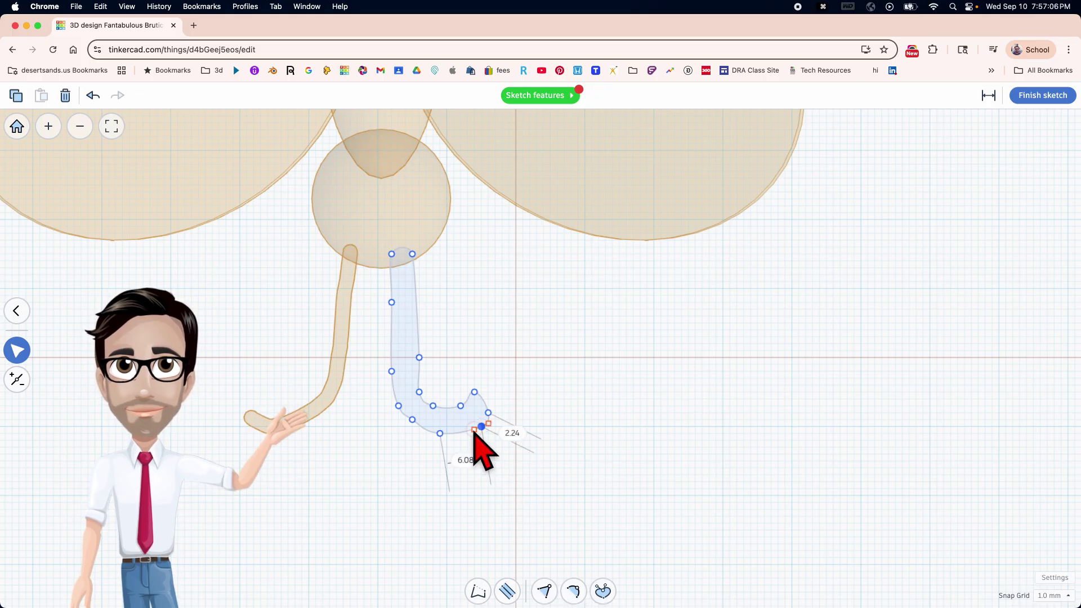
pyautogui.click(476, 393)
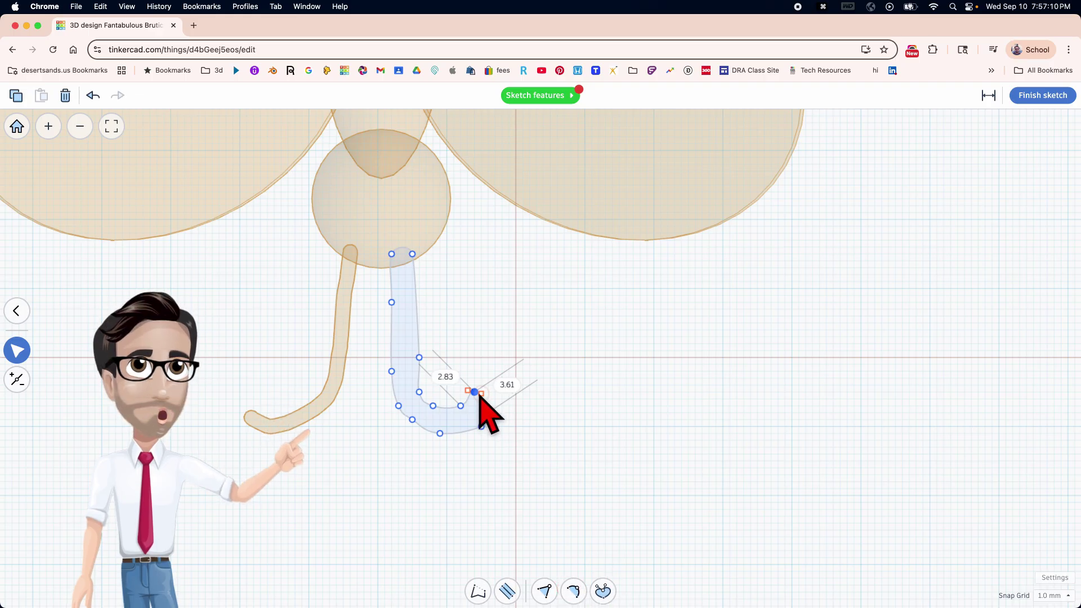
pyautogui.scroll(5, 480, 396)
pyautogui.moveTo(481, 392); pyautogui.dragTo(550, 405)
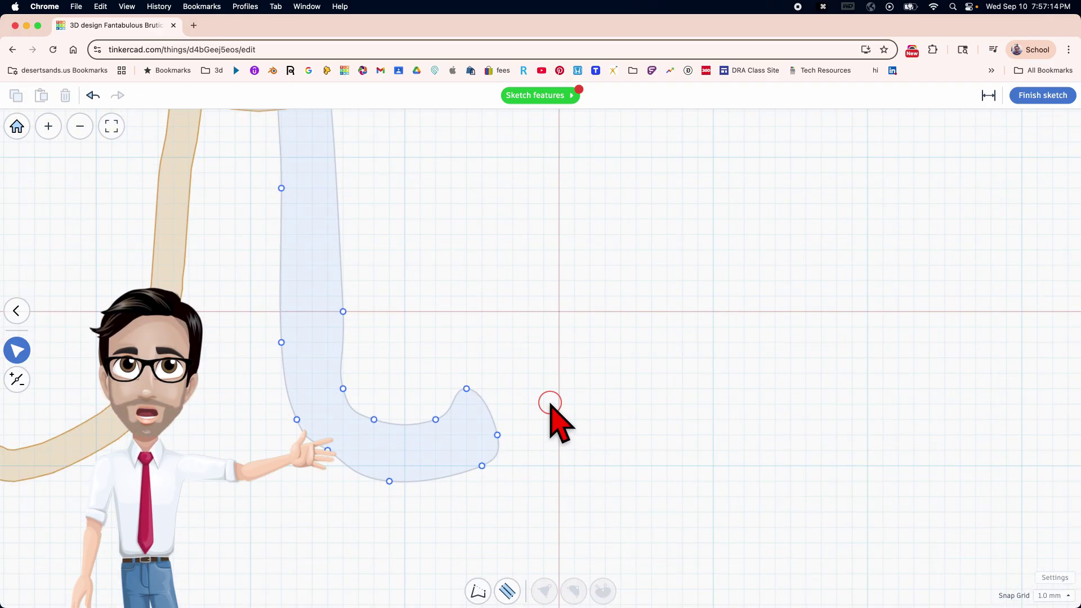
pyautogui.click(436, 419)
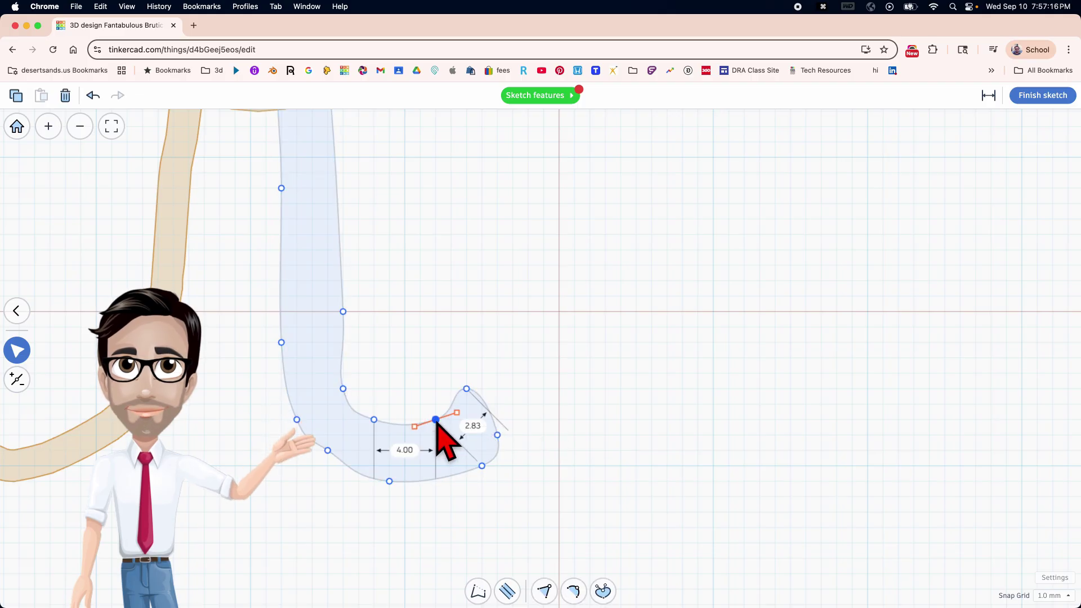
pyautogui.click(327, 451)
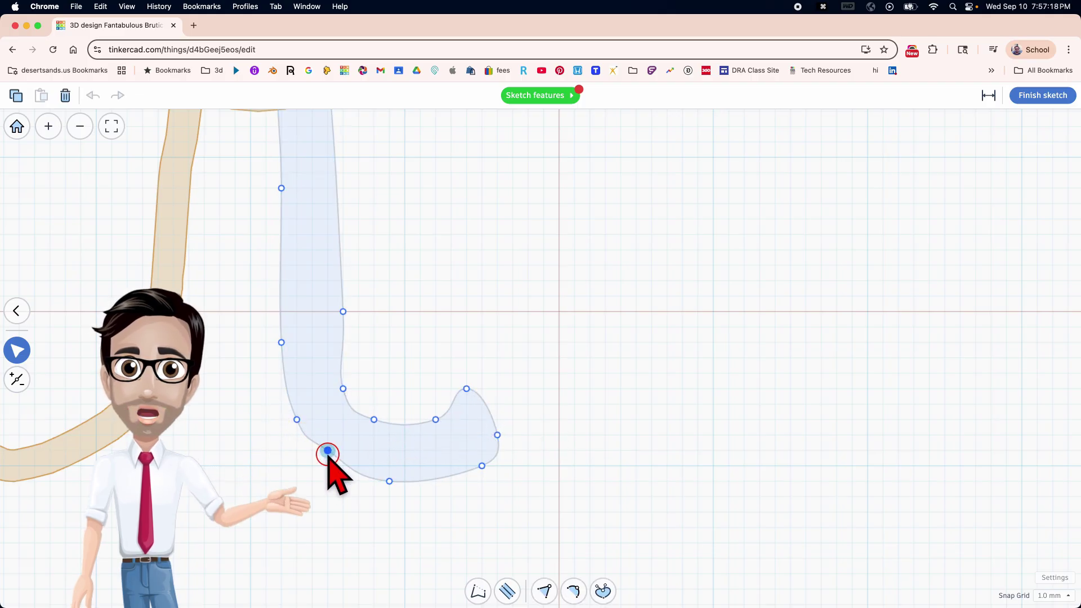
pyautogui.moveTo(327, 458); pyautogui.dragTo(326, 461)
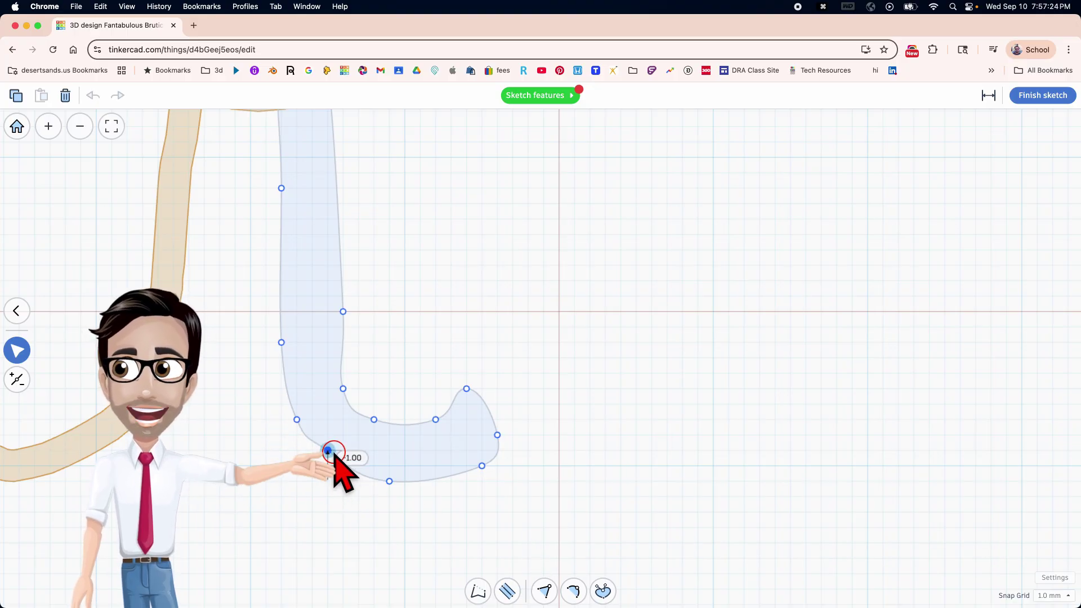
pyautogui.scroll(5, 323, 449)
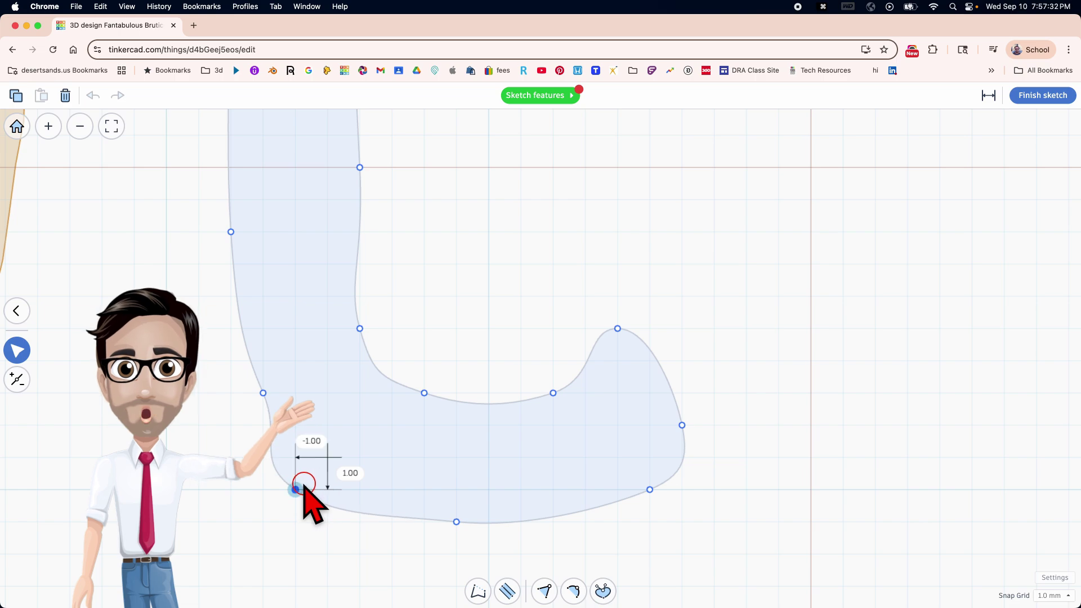
pyautogui.scroll(-5, 367, 478)
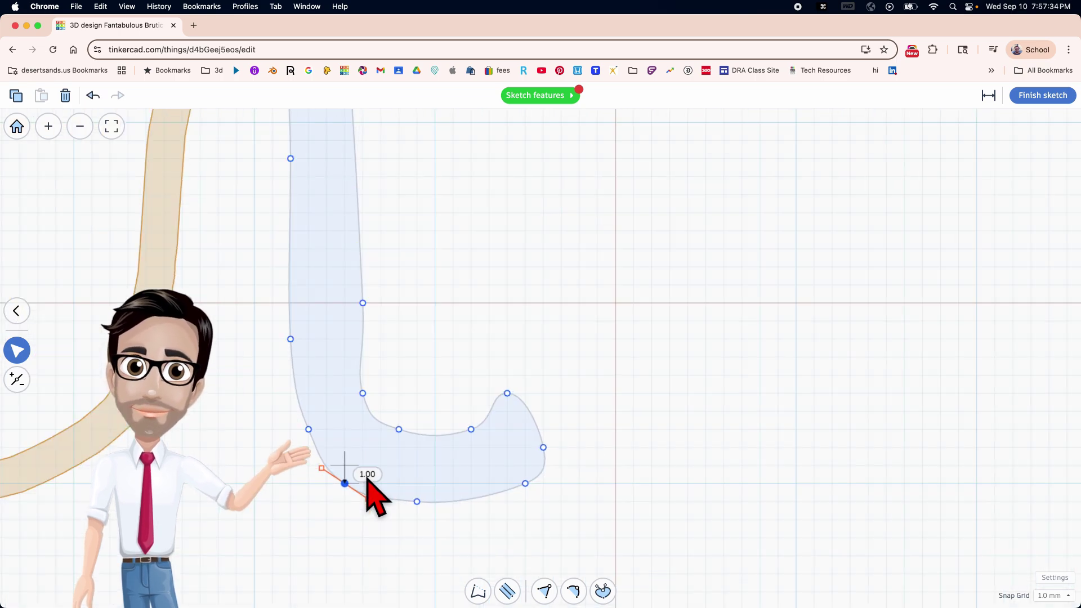
# Set the snap grid to 0.1 mm and fine-tune the position of the lower outer bend point
pyautogui.click(1051, 596)
pyautogui.click(1052, 479)
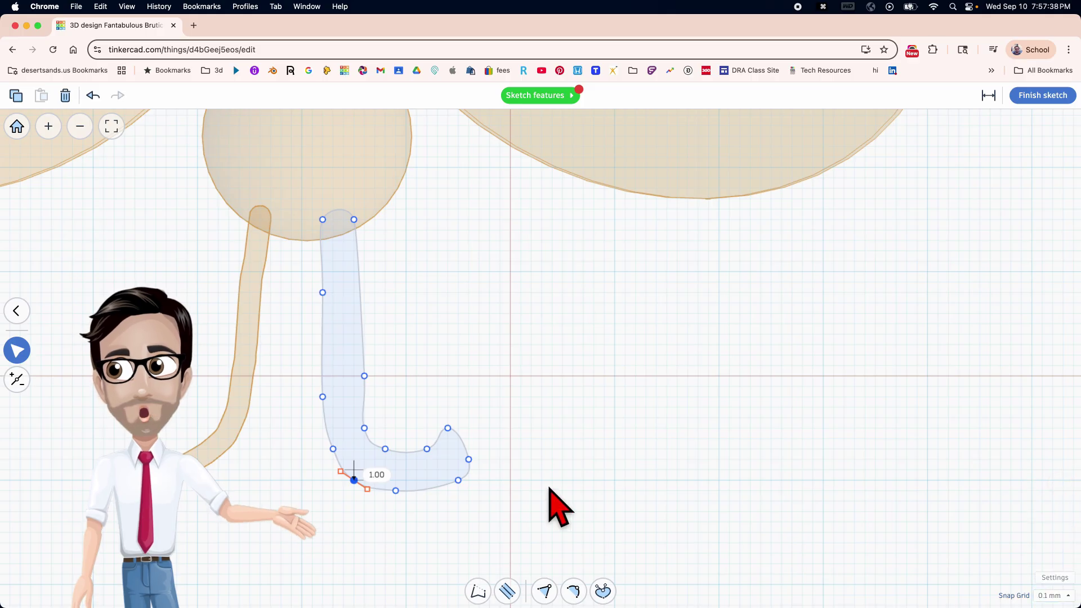
pyautogui.scroll(5, 348, 480)
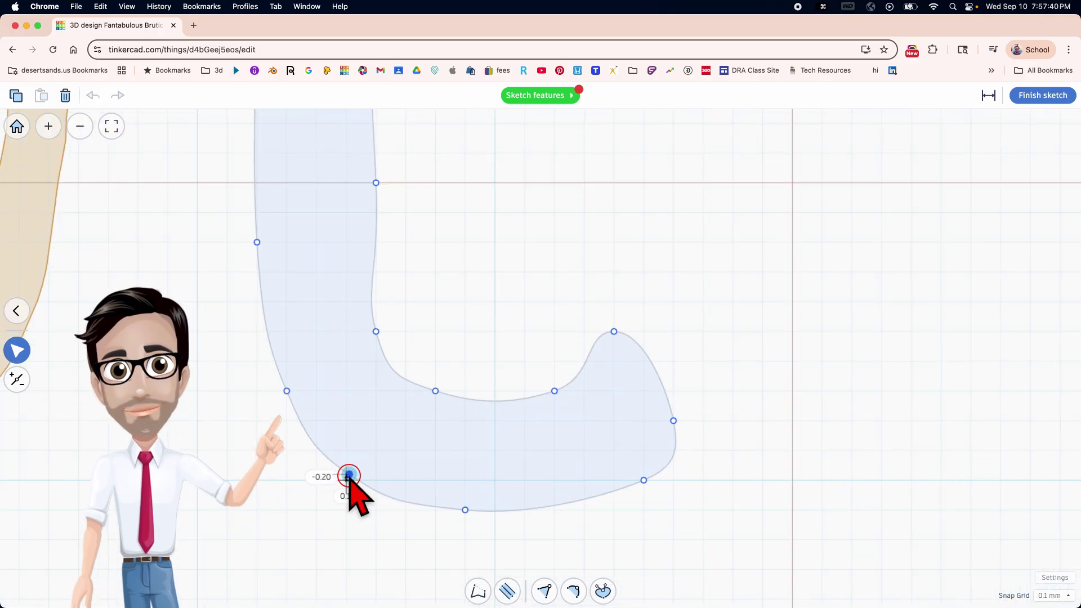
pyautogui.moveTo(352, 473); pyautogui.dragTo(350, 475)
# Round the antenna's tip by shifting its inner-edge point 0.1 by 0.2 mm, top point 0.5 by 1.2 mm and end point 0.1 by 0.1 mm
pyautogui.moveTo(556, 391); pyautogui.dragTo(552, 397)
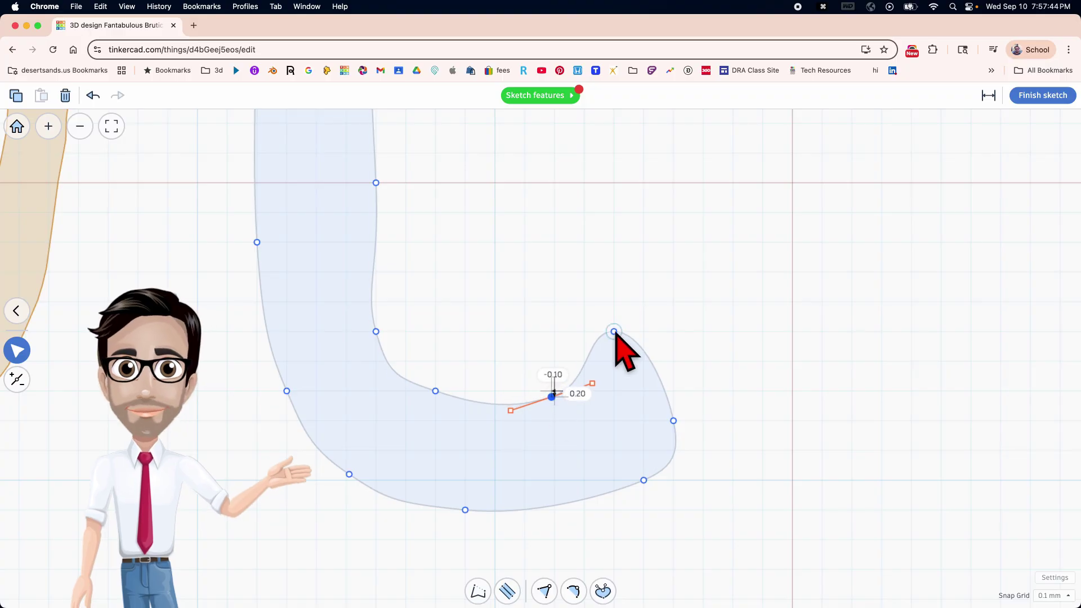
pyautogui.moveTo(615, 333); pyautogui.dragTo(630, 368)
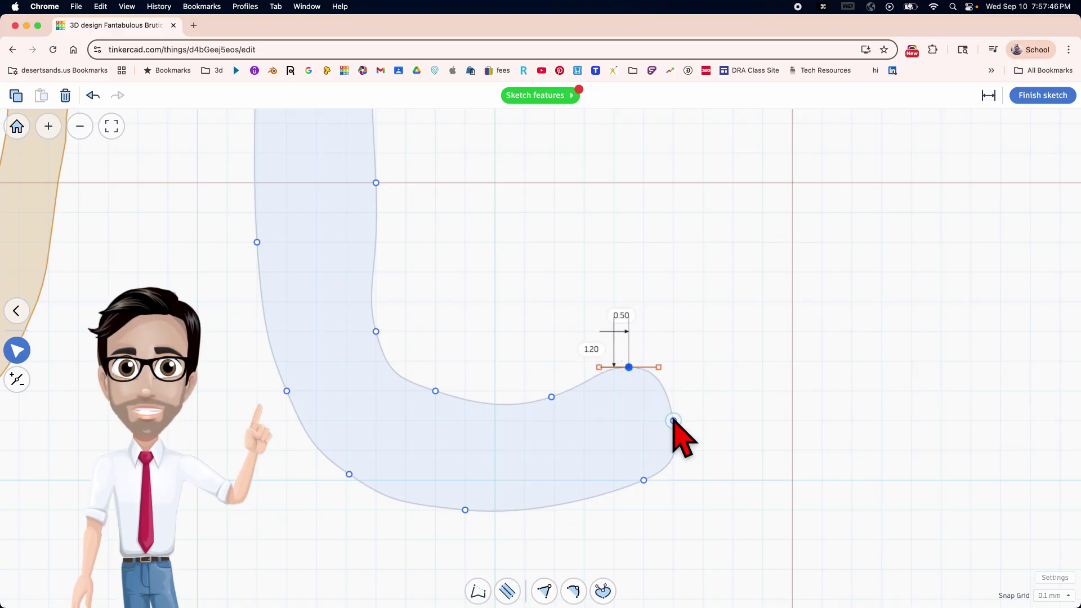
pyautogui.moveTo(674, 421); pyautogui.dragTo(673, 424)
pyautogui.scroll(-3, 386, 253)
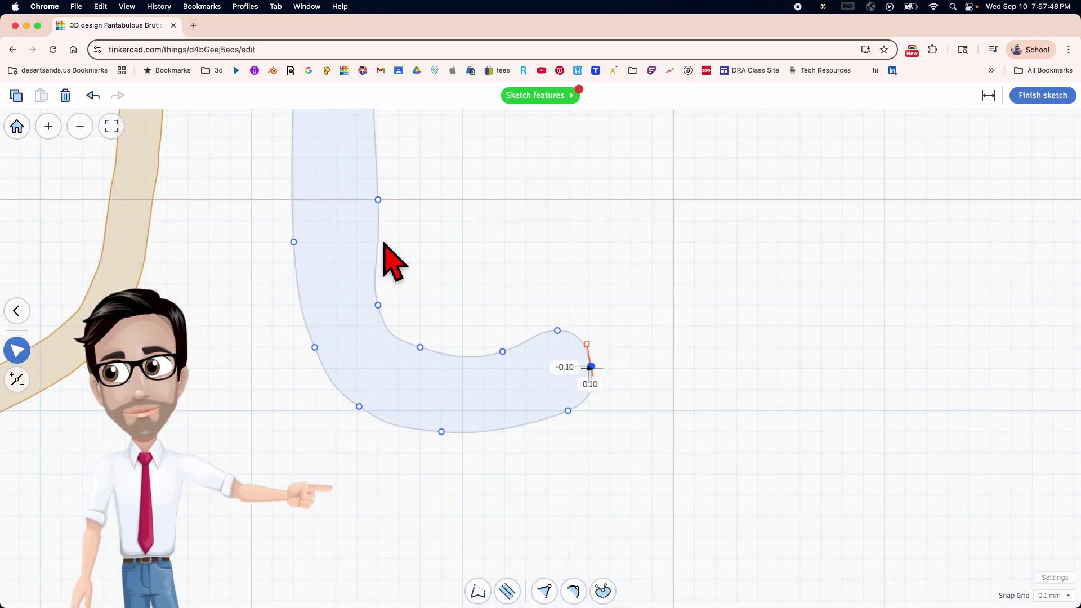
# Even out the stem by moving the inner-edge point 5.3 mm up and 0.8 mm inward, nudging the outer point outward and raising the lower inner point
pyautogui.scroll(-5, 386, 253)
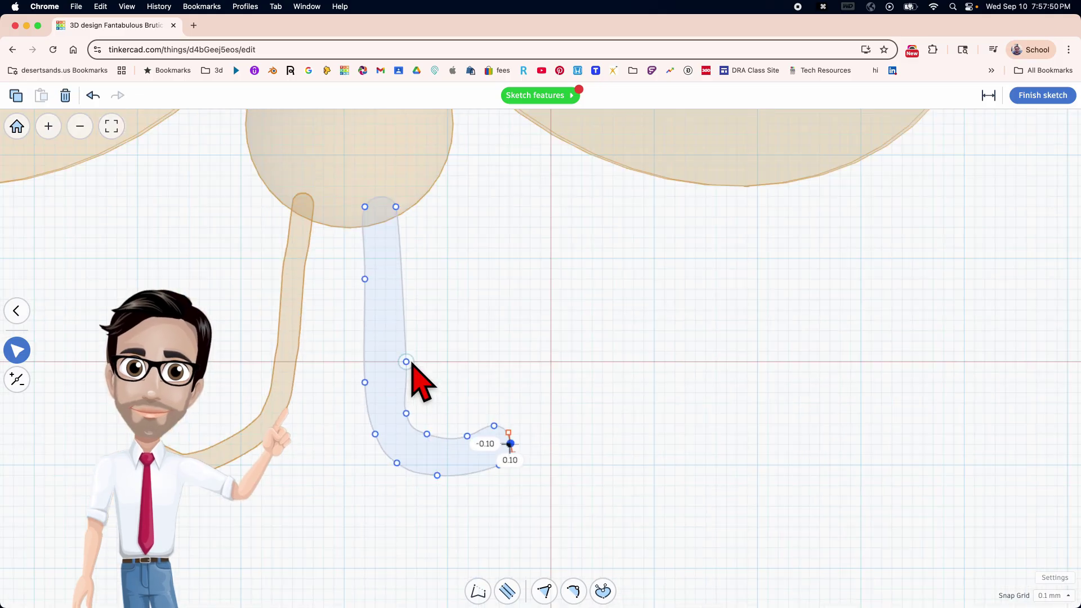
pyautogui.moveTo(406, 362); pyautogui.dragTo(398, 307)
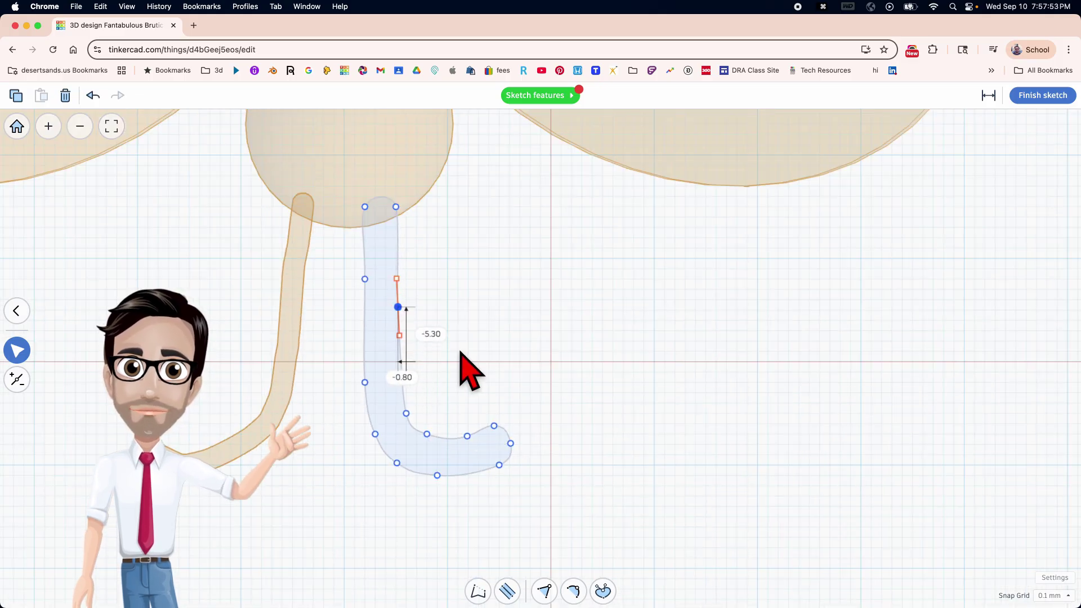
pyautogui.click(365, 279)
pyautogui.moveTo(365, 280); pyautogui.dragTo(362, 280)
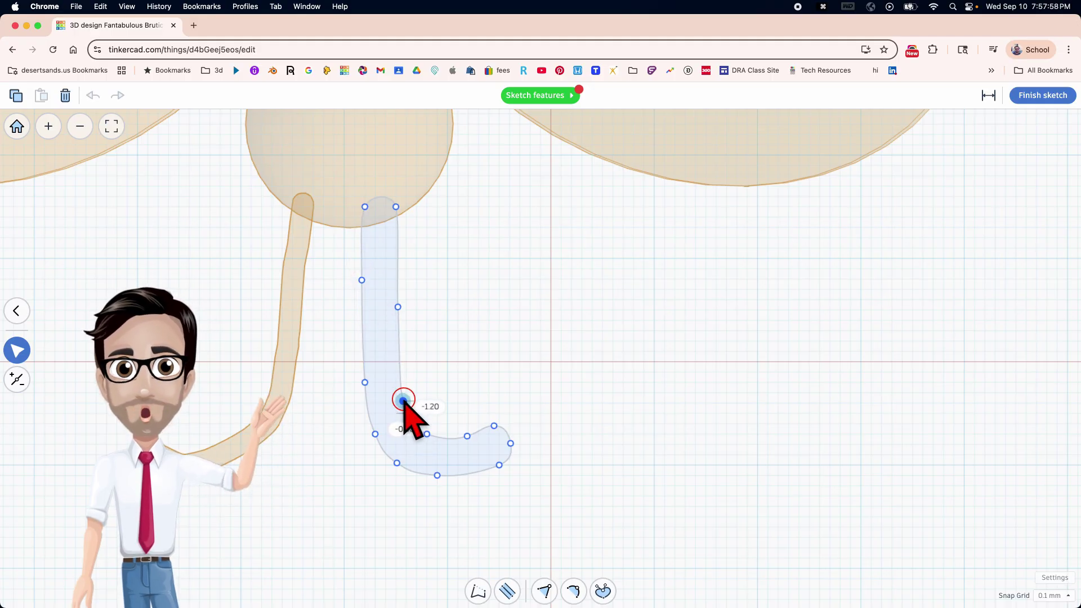
pyautogui.moveTo(403, 401); pyautogui.dragTo(403, 388)
# Move the point on the antenna's inner bend 0.4 mm left and 0.3 mm down
pyautogui.click(427, 435)
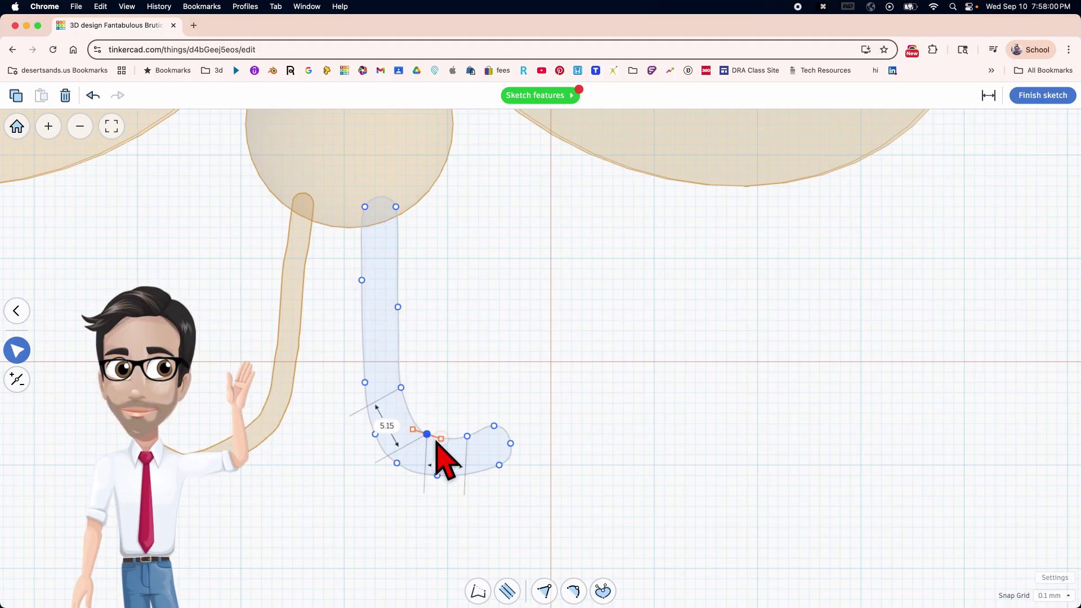
pyautogui.scroll(3, 444, 449)
pyautogui.scroll(2, 442, 440)
pyautogui.moveTo(441, 439)
pyautogui.mouseDown()
pyautogui.moveTo(456, 435)
pyautogui.moveTo(457, 444)
pyautogui.mouseUp()
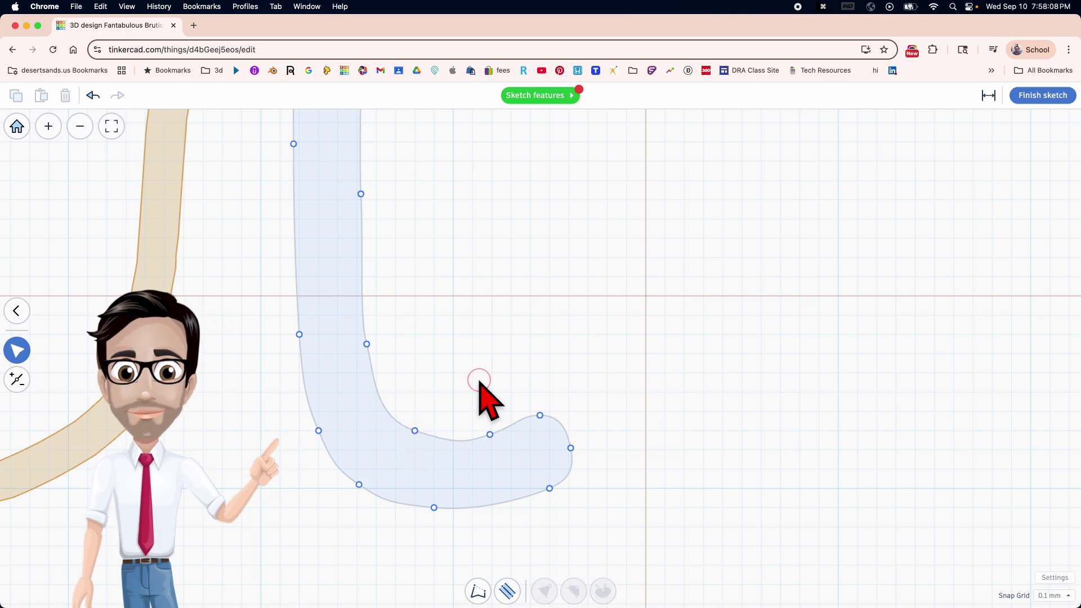
pyautogui.click(414, 432)
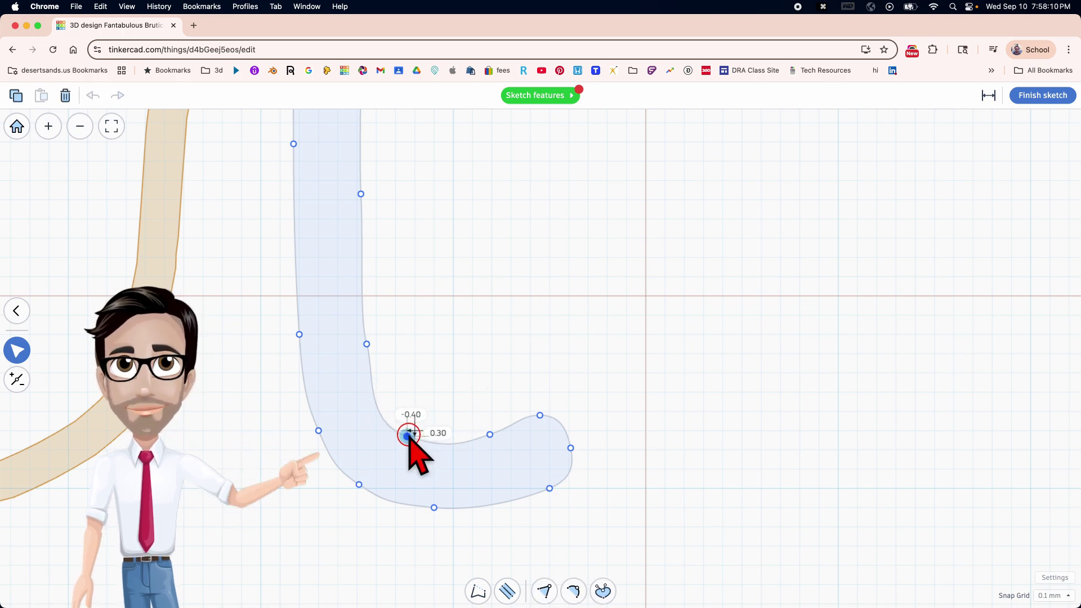
pyautogui.scroll(-3, 410, 437)
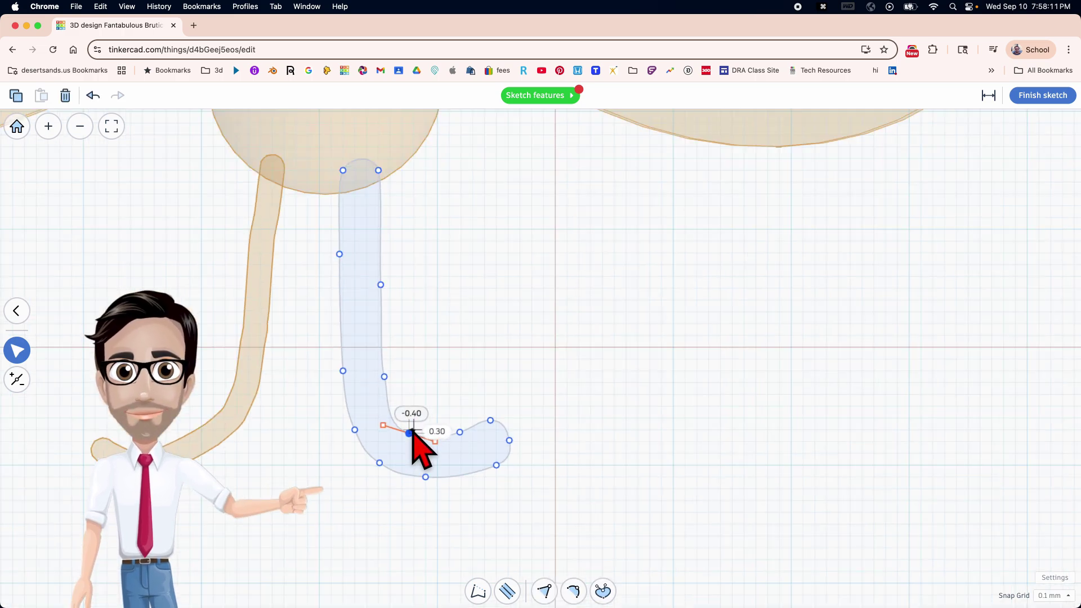
# Slim the stem by adjusting the lower inner point and its curve handle, shifting the upper inner point 0.3 mm inward and tilting the bend point's handles
pyautogui.click(390, 394)
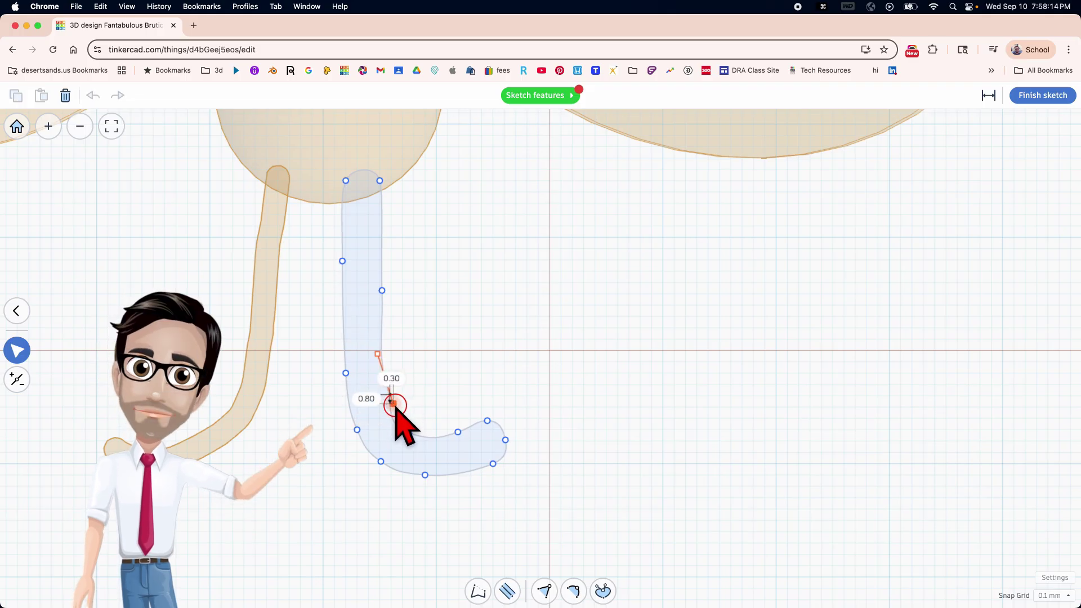
pyautogui.click(422, 389)
pyautogui.click(385, 379)
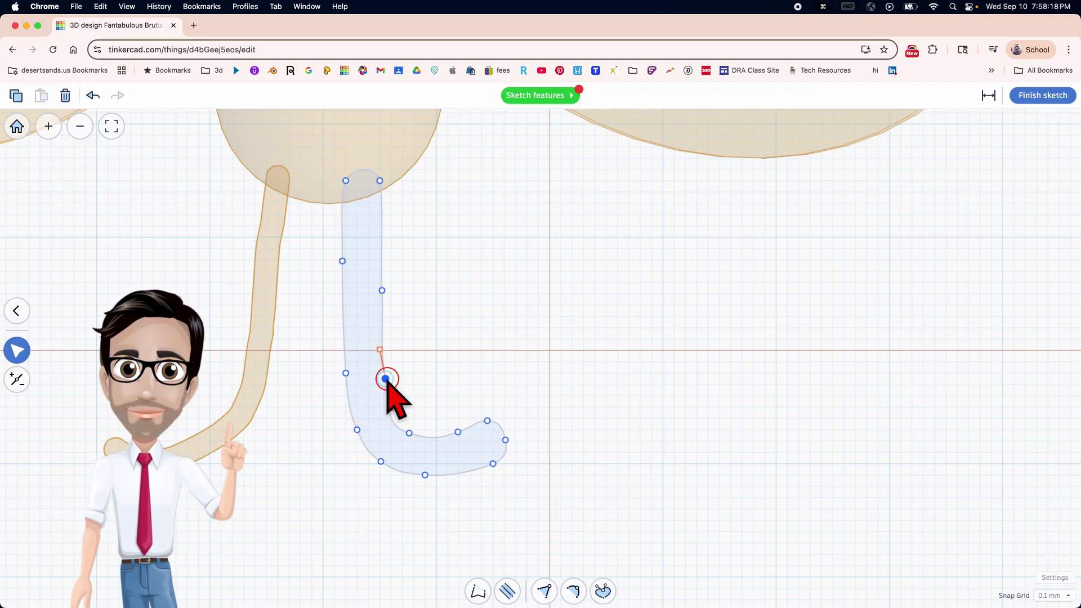
pyautogui.moveTo(383, 381); pyautogui.dragTo(379, 342)
pyautogui.click(383, 291)
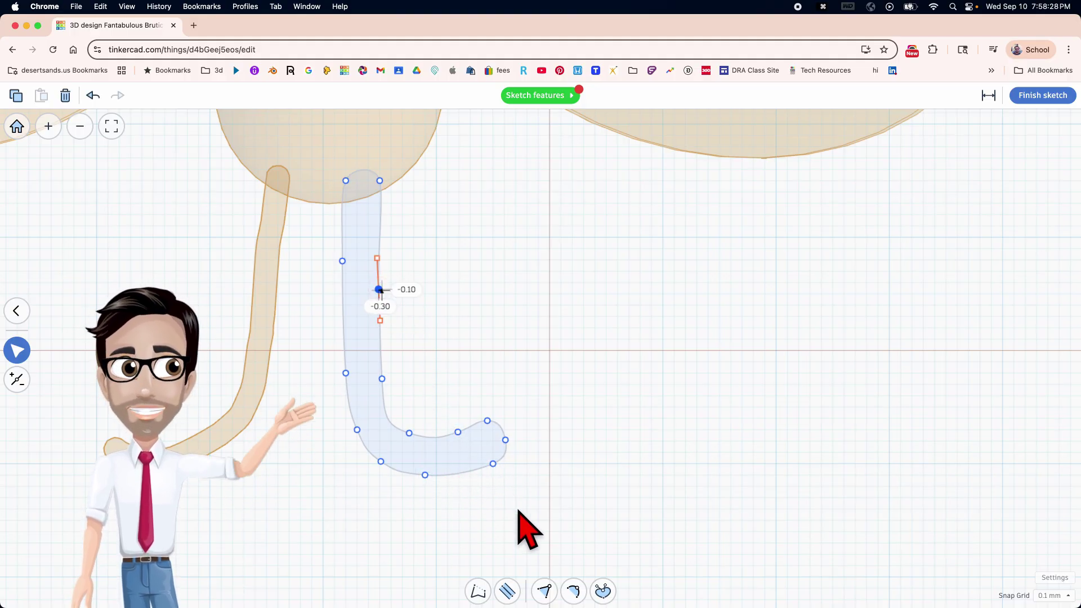
pyautogui.click(409, 433)
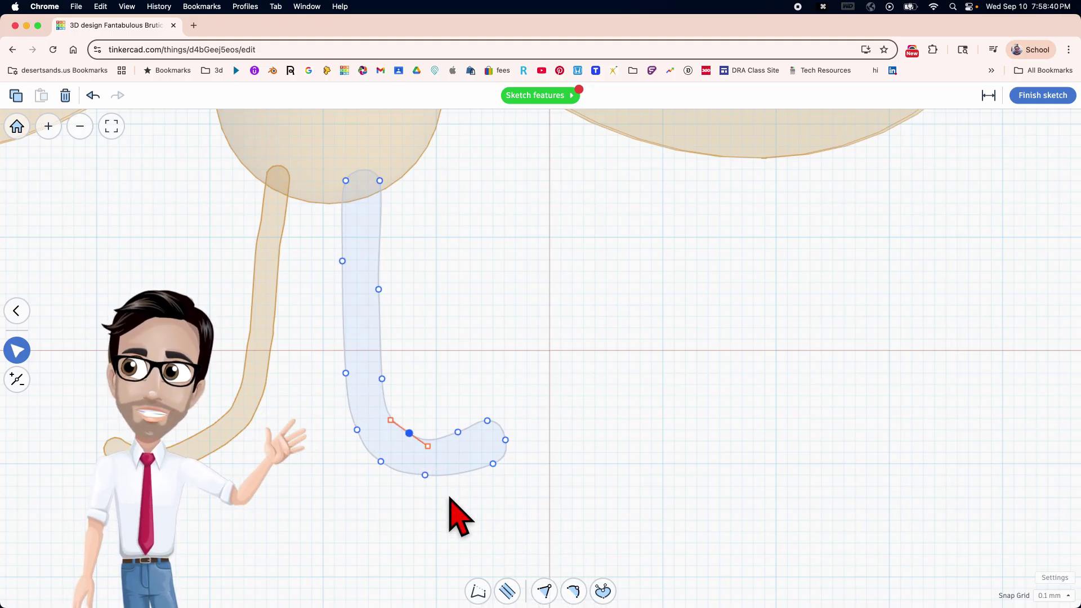
# Finish the sketch and set the antenna's height to 1 mm
pyautogui.scroll(-3, 429, 489)
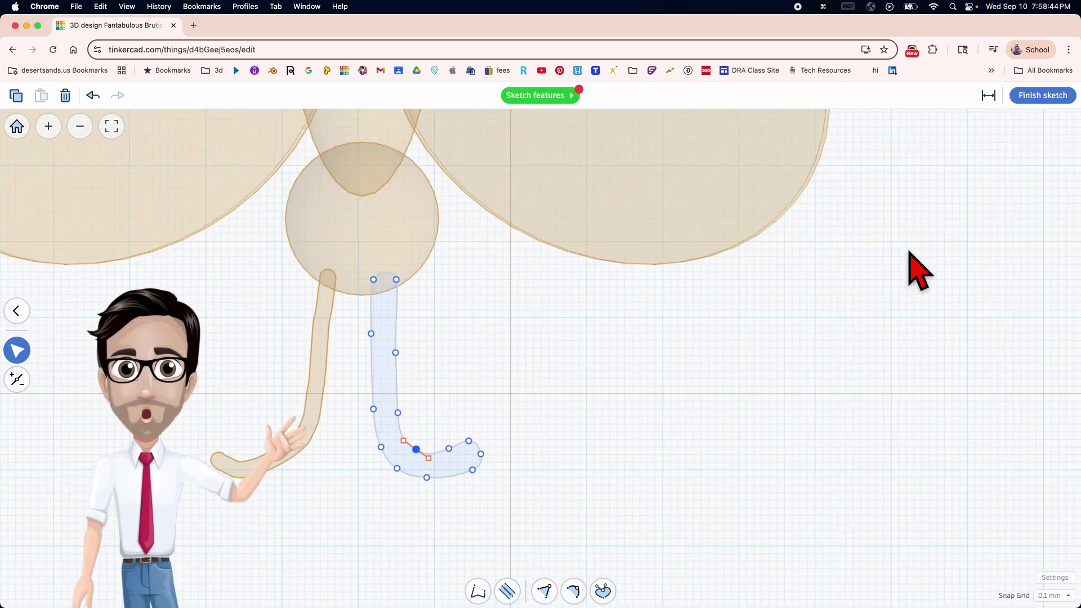
pyautogui.click(1044, 95)
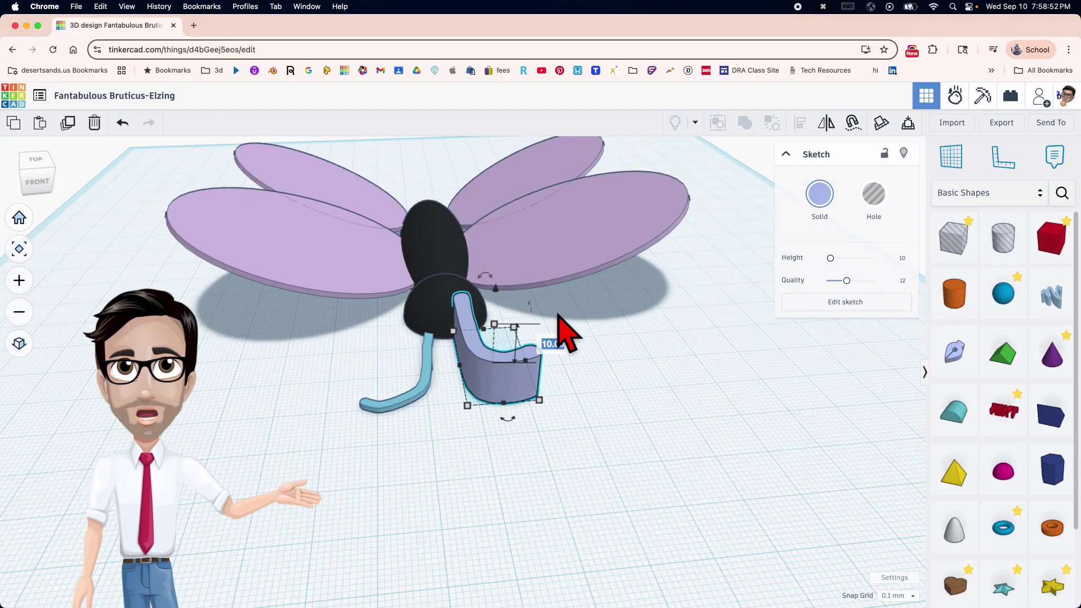
pyautogui.write('1')
pyautogui.press('Return')
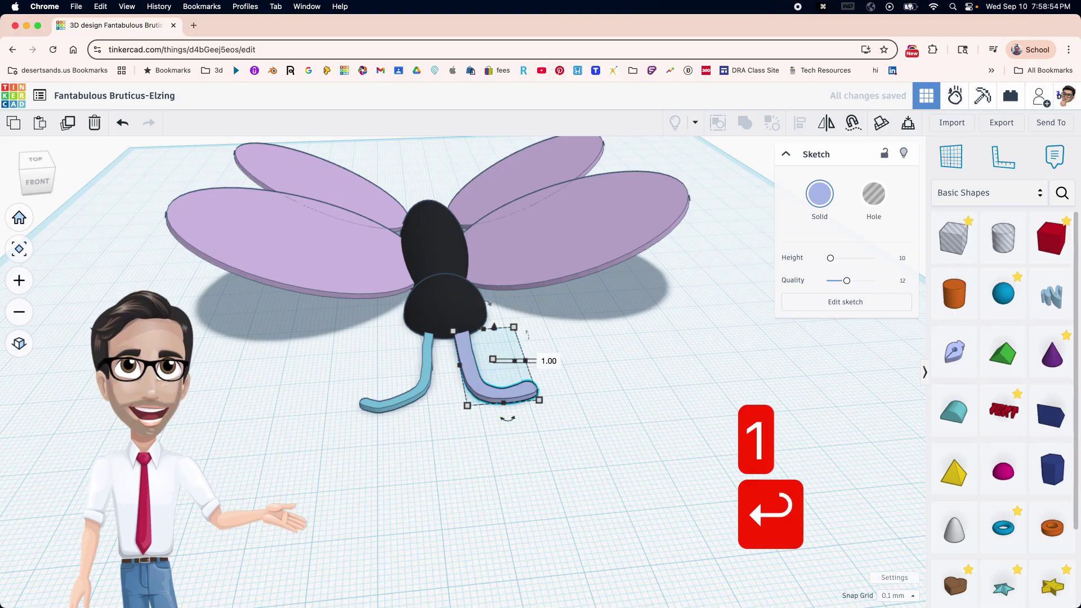
# Compare the sketch antenna with the scribble antenna from above and from the front of the butterfly
pyautogui.moveTo(541, 371); pyautogui.dragTo(572, 446, button='right')
pyautogui.moveTo(529, 414); pyautogui.dragTo(530, 429, button='right')
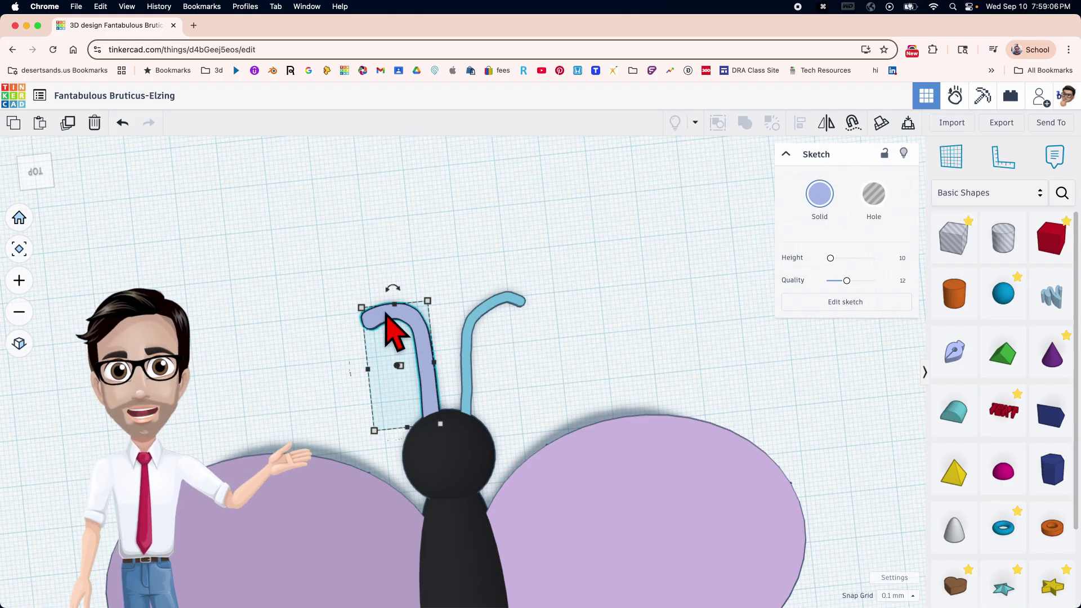
pyautogui.scroll(-3, 429, 417)
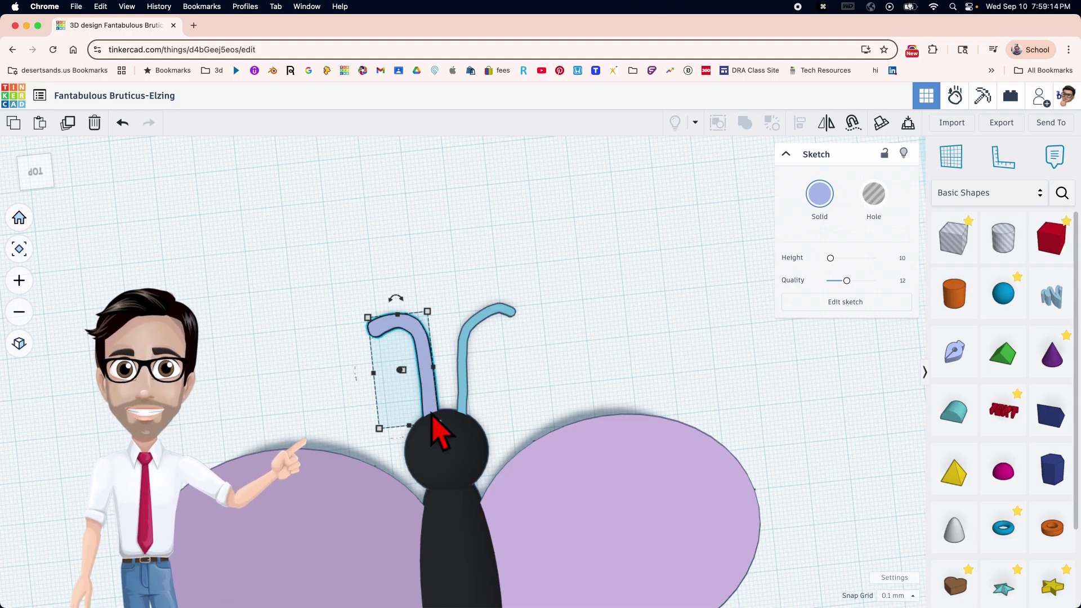
pyautogui.moveTo(433, 450); pyautogui.dragTo(644, 415, button='right')
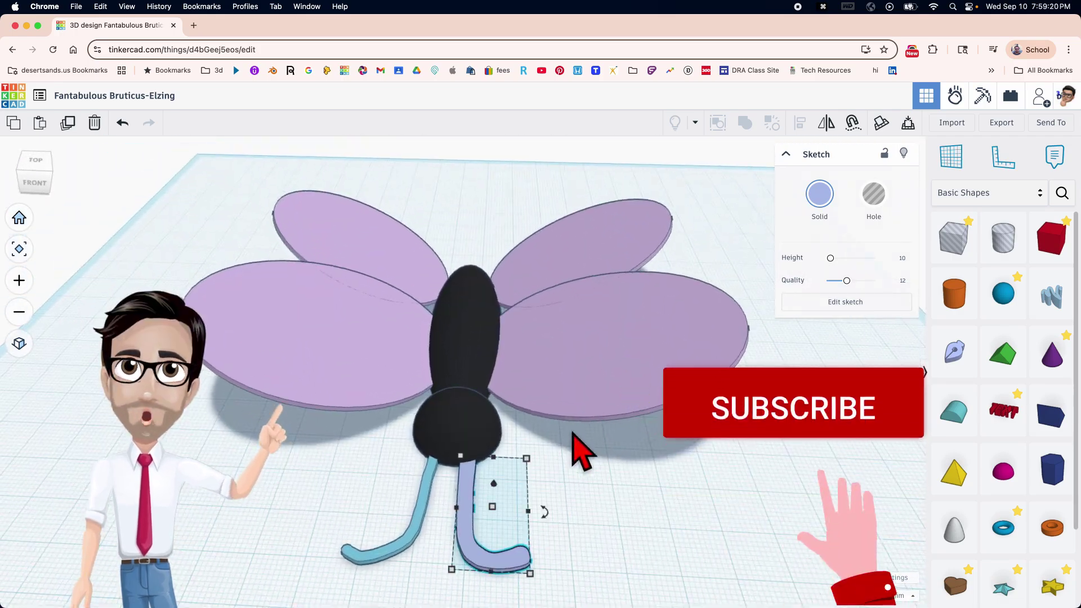
pyautogui.moveTo(563, 459); pyautogui.dragTo(572, 507, button='right')
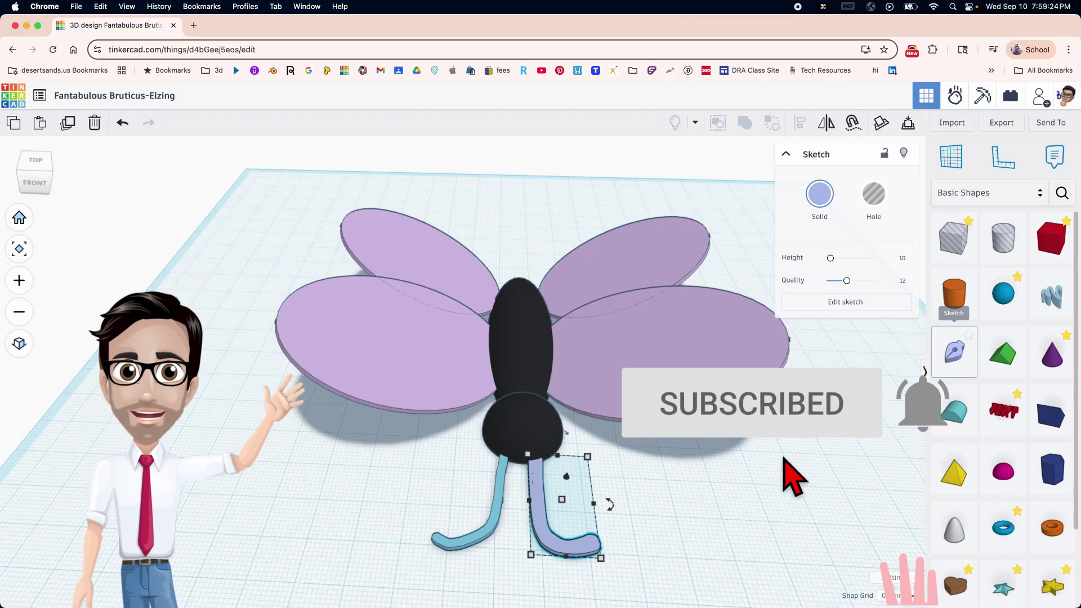
pyautogui.moveTo(675, 462); pyautogui.dragTo(692, 460, button='right')
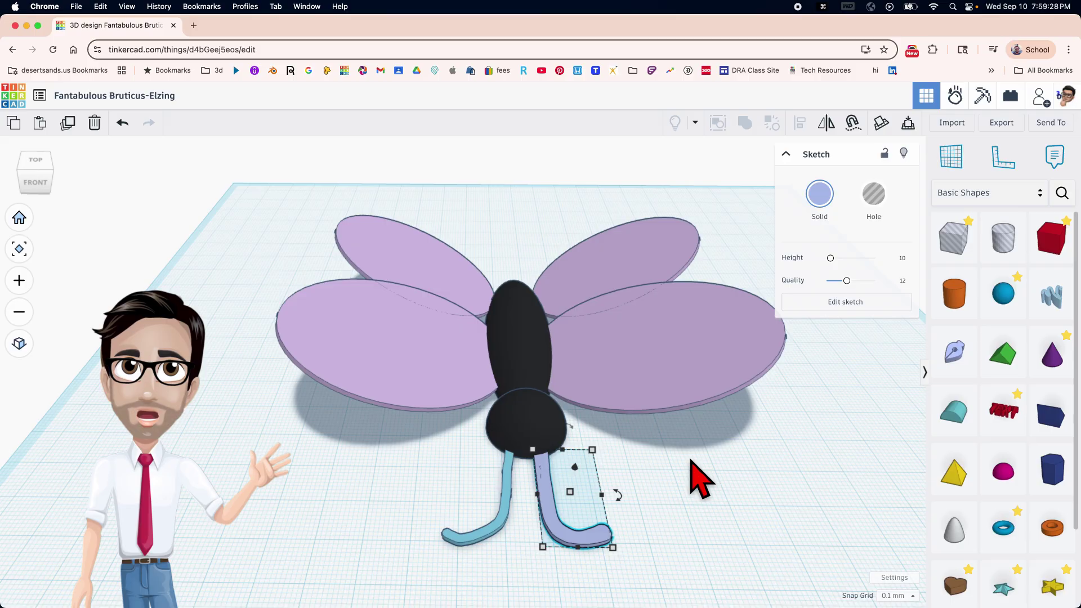
pyautogui.moveTo(691, 462); pyautogui.dragTo(680, 444, button='right')
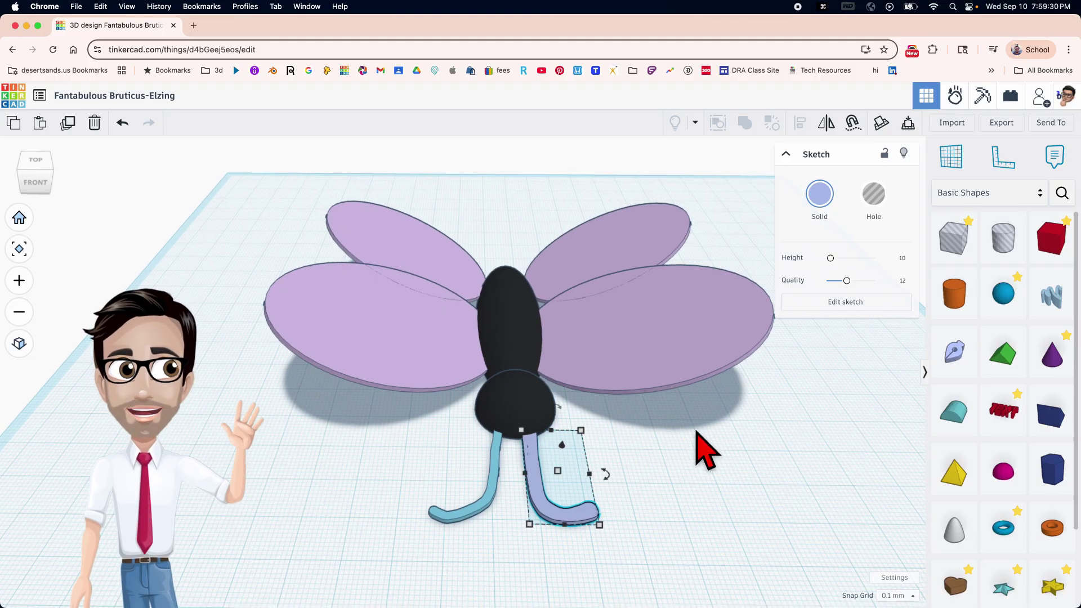